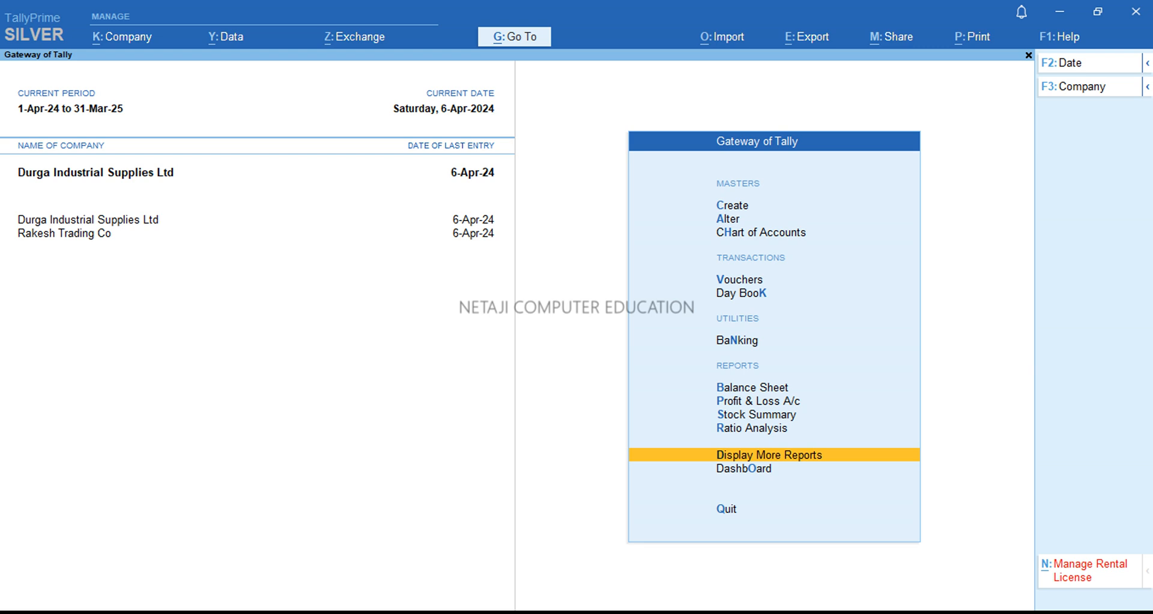
Step: Start creating a new Excel import mapping template for transactions
{"action": "key", "text": "alt+o"}
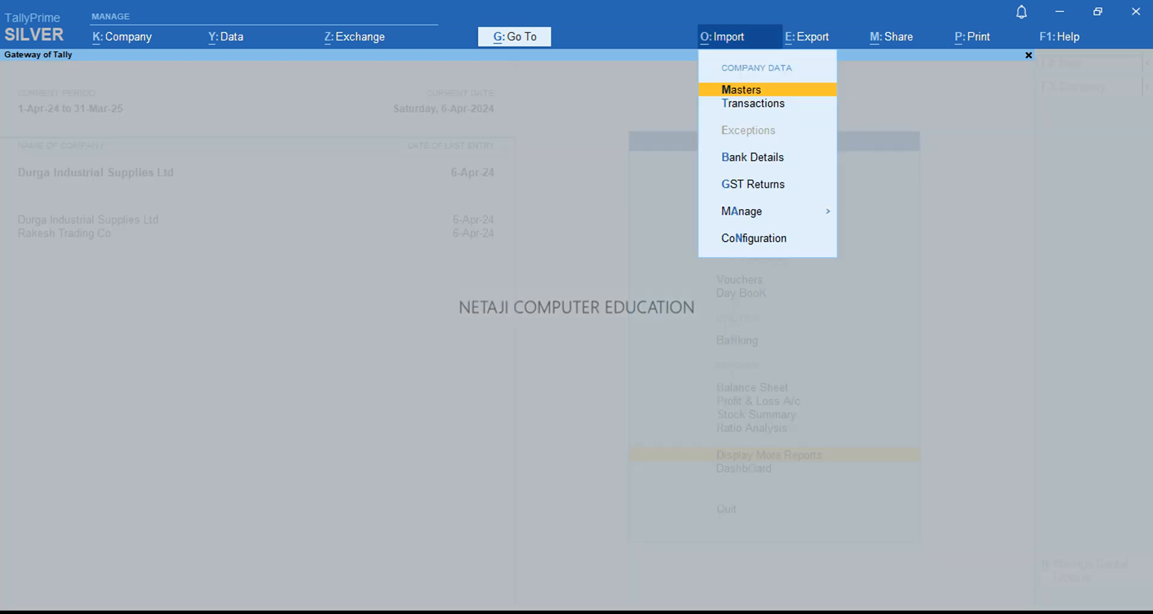
{"action": "key", "text": "Down"}
{"action": "key", "text": "Down"}
{"action": "key", "text": "Down"}
{"action": "key", "text": "Down"}
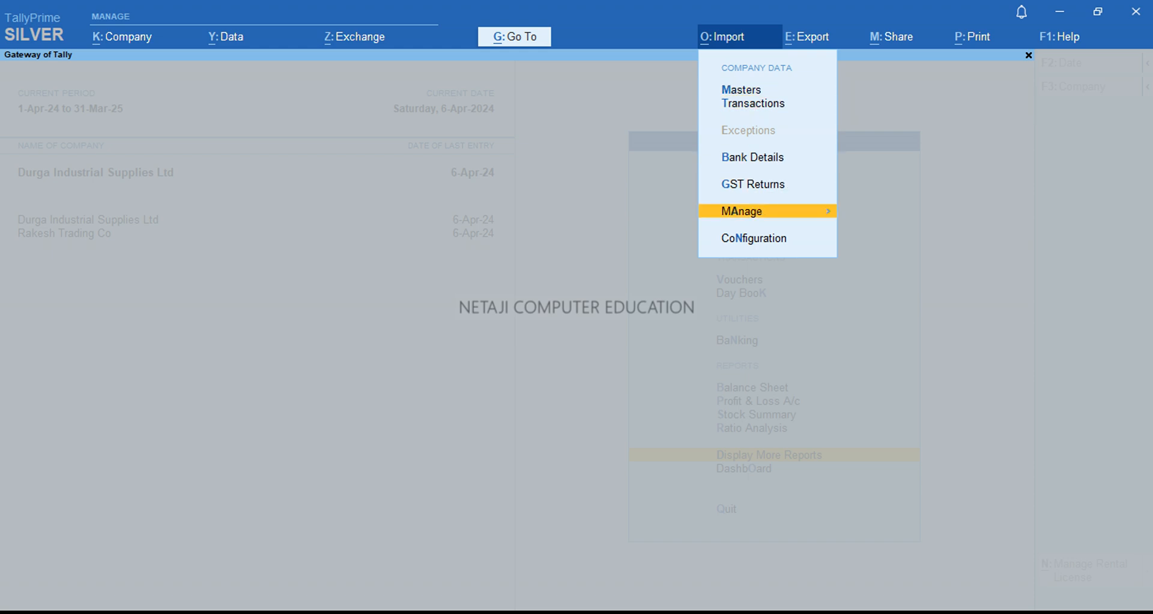
{"action": "key", "text": "Return"}
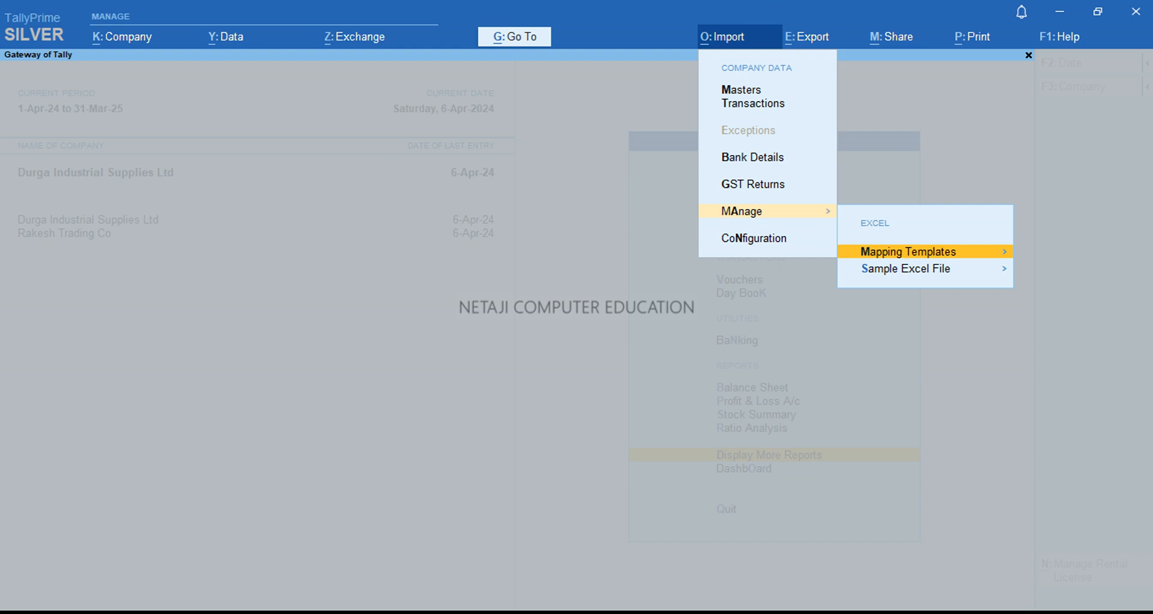
{"action": "key", "text": "Return"}
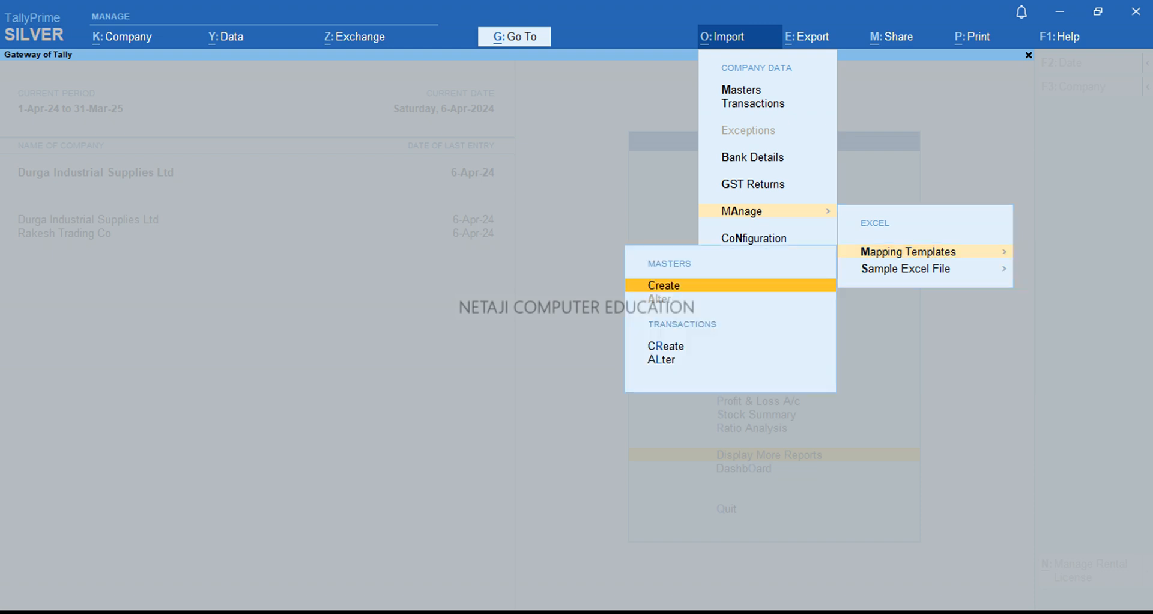
{"action": "key", "text": "Down"}
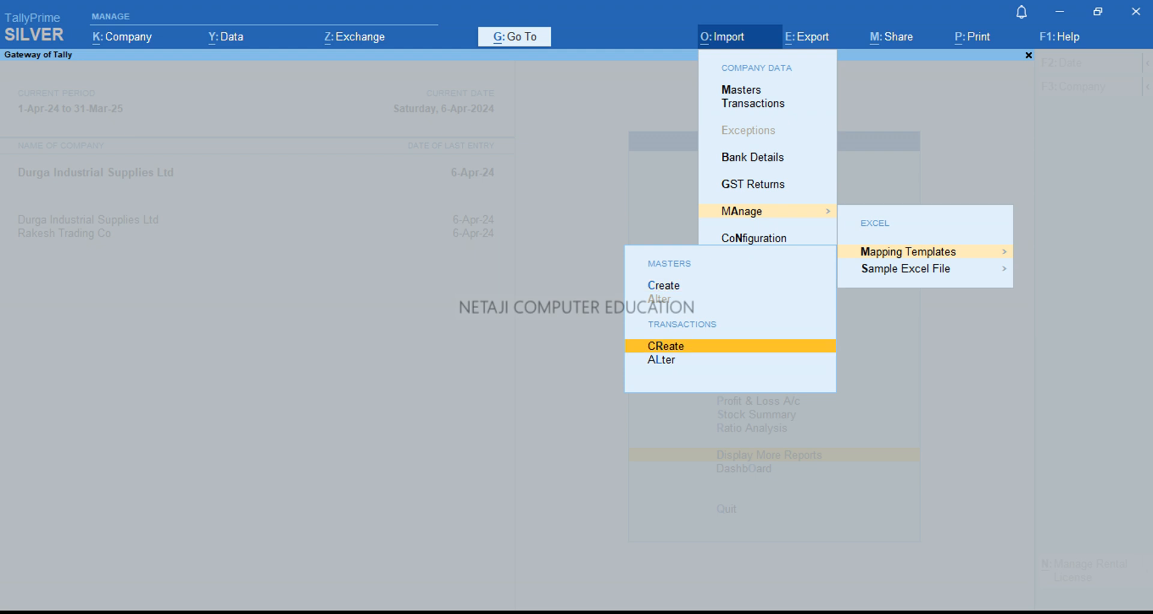
{"action": "key", "text": "Return"}
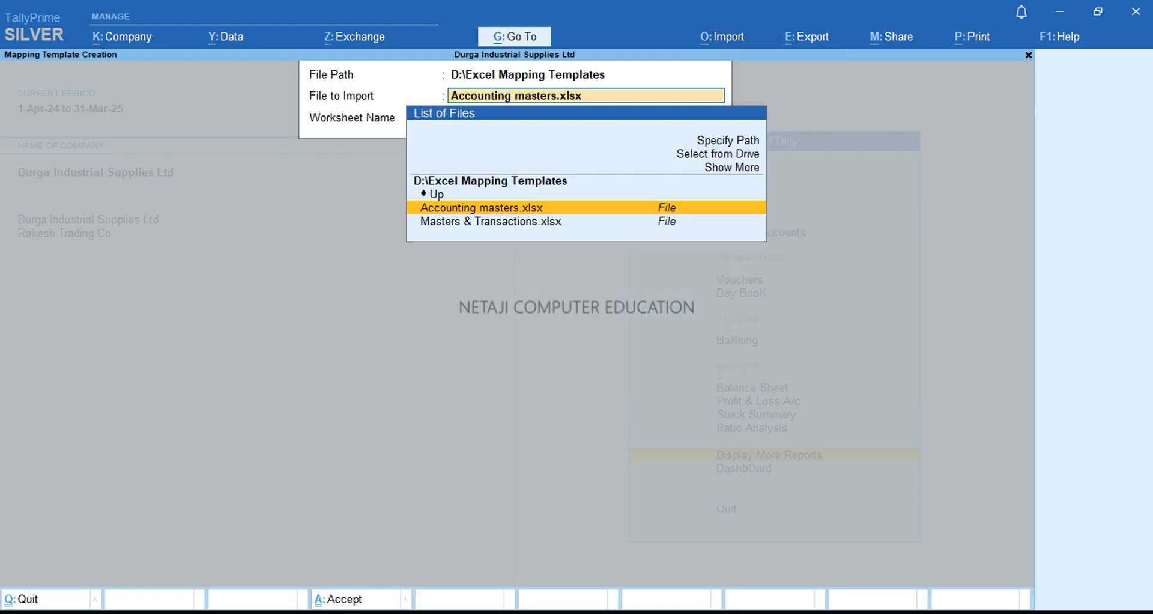
Step: Browse to the Excel Mapping Templates folder on drive D and choose Accounting masters.xlsx as the file to import
{"action": "key", "text": "Up"}
{"action": "key", "text": "Up"}
{"action": "key", "text": "Up"}
{"action": "key", "text": "Up"}
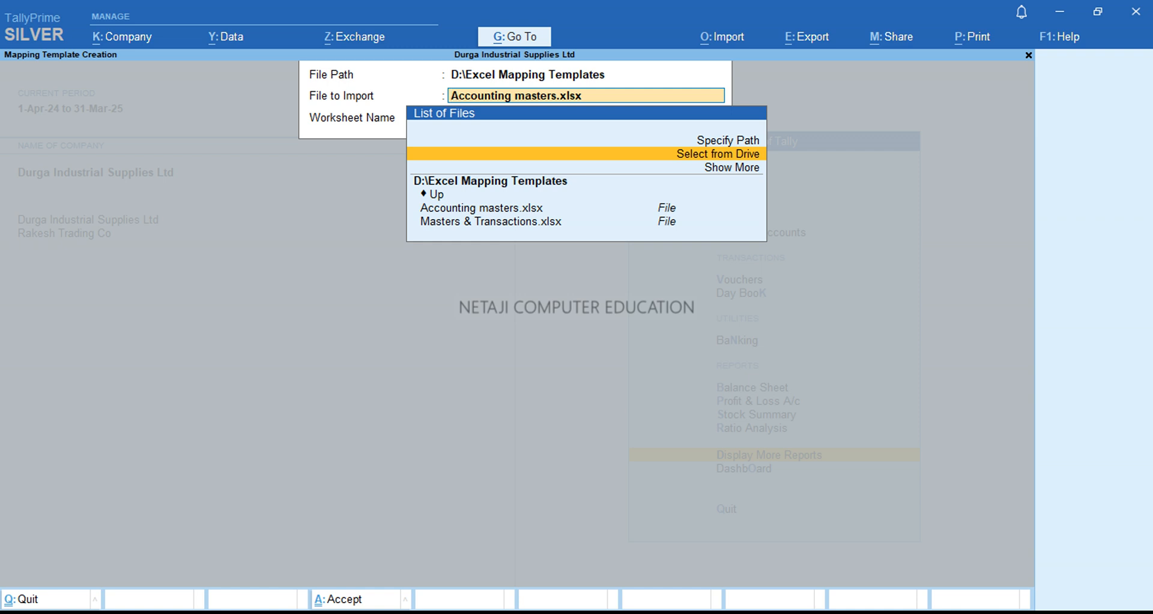
{"action": "key", "text": "Return"}
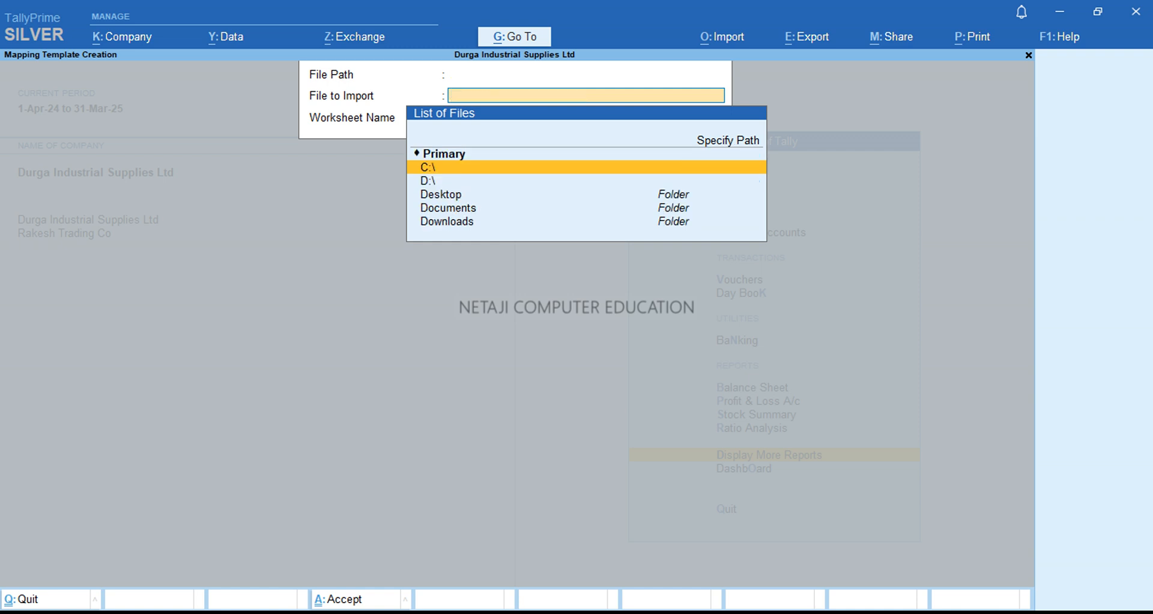
{"action": "key", "text": "Down"}
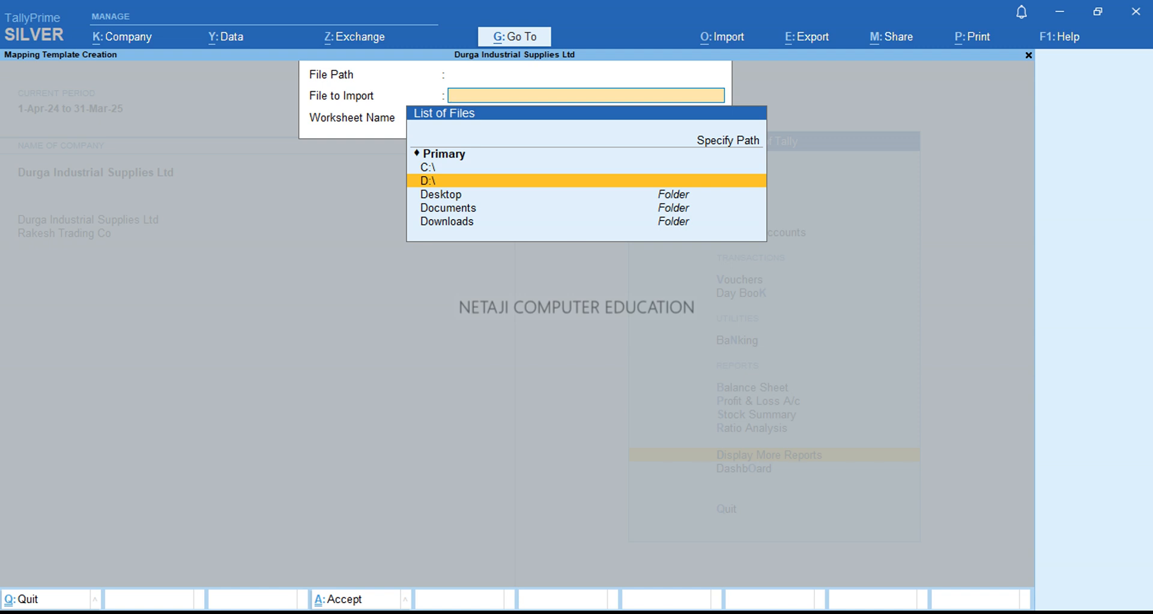
{"action": "key", "text": "Return"}
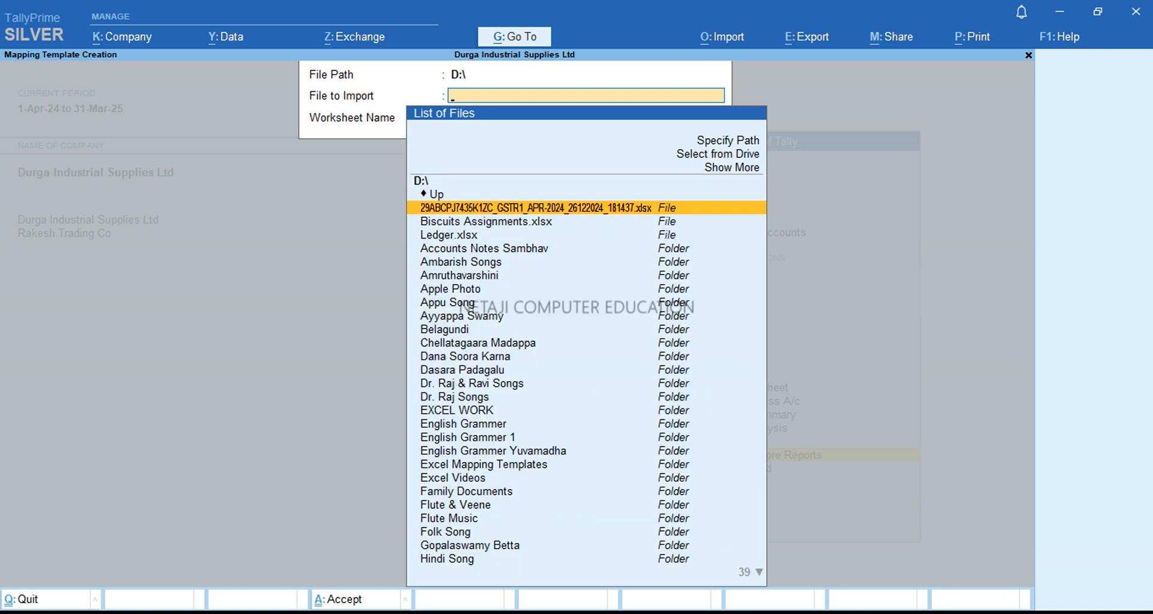
{"action": "type", "text": "excel"}
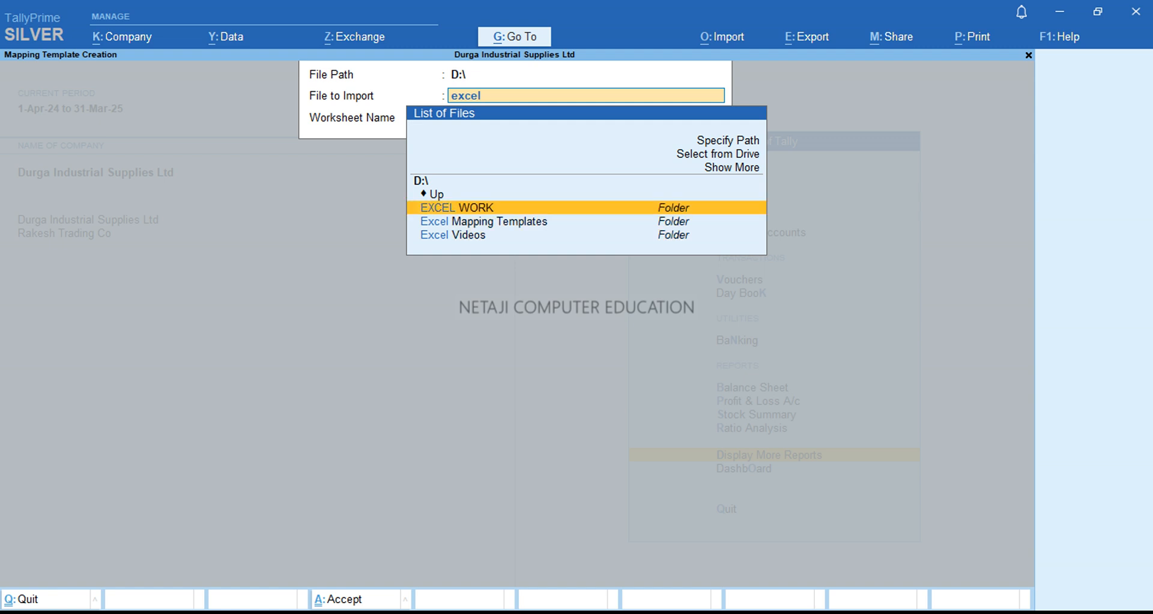
{"action": "key", "text": "Down"}
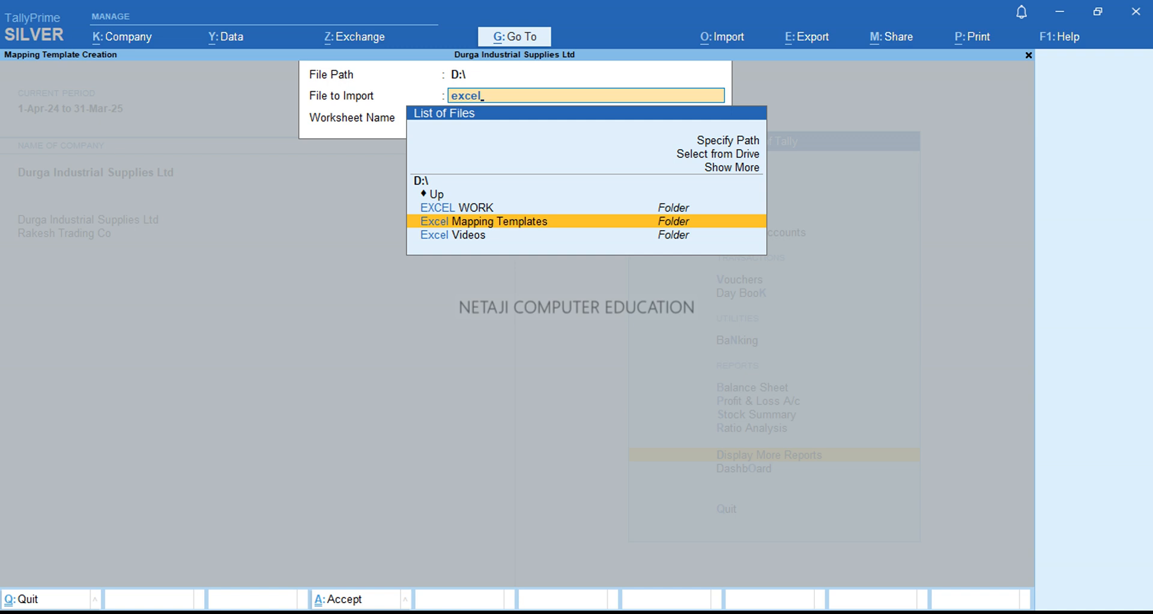
{"action": "key", "text": "Return"}
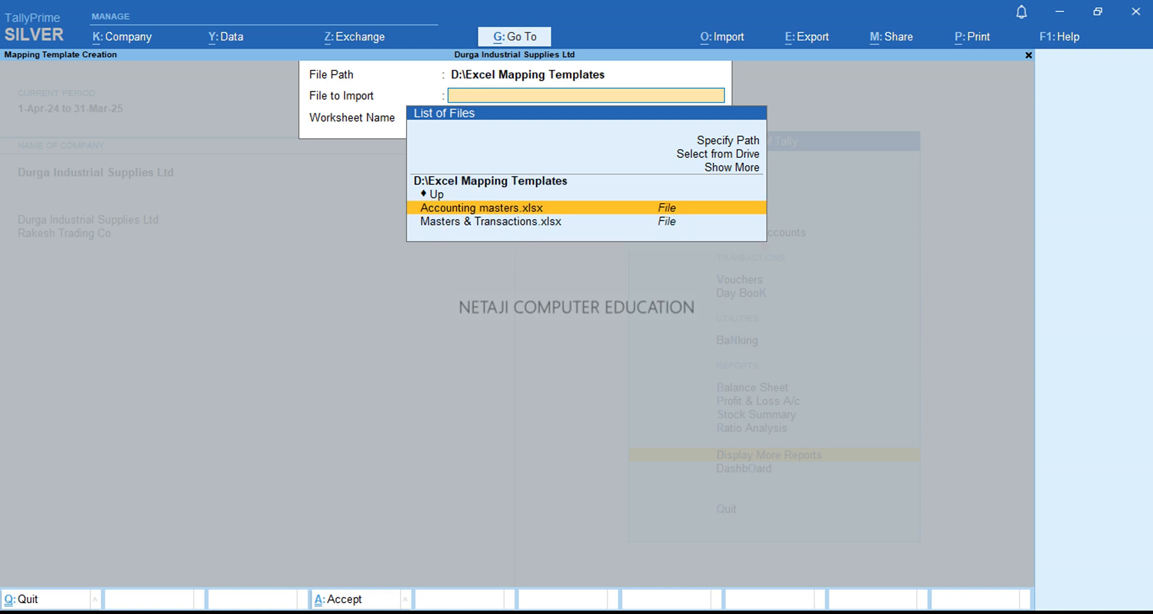
{"action": "key", "text": "Return"}
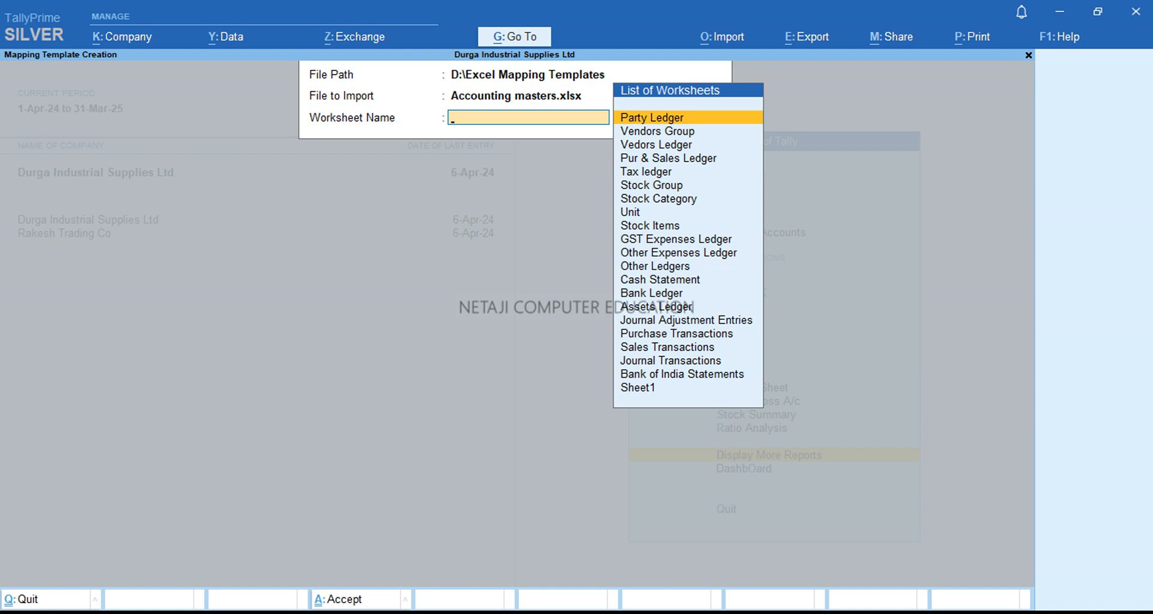
Step: Look through the worksheets available in Accounting masters.xlsx
{"action": "key", "text": "Down"}
{"action": "key", "text": "Down"}
{"action": "key", "text": "Down"}
{"action": "key", "text": "Down"}
{"action": "key", "text": "Down"}
{"action": "key", "text": "Down"}
{"action": "key", "text": "Down"}
{"action": "key", "text": "Down"}
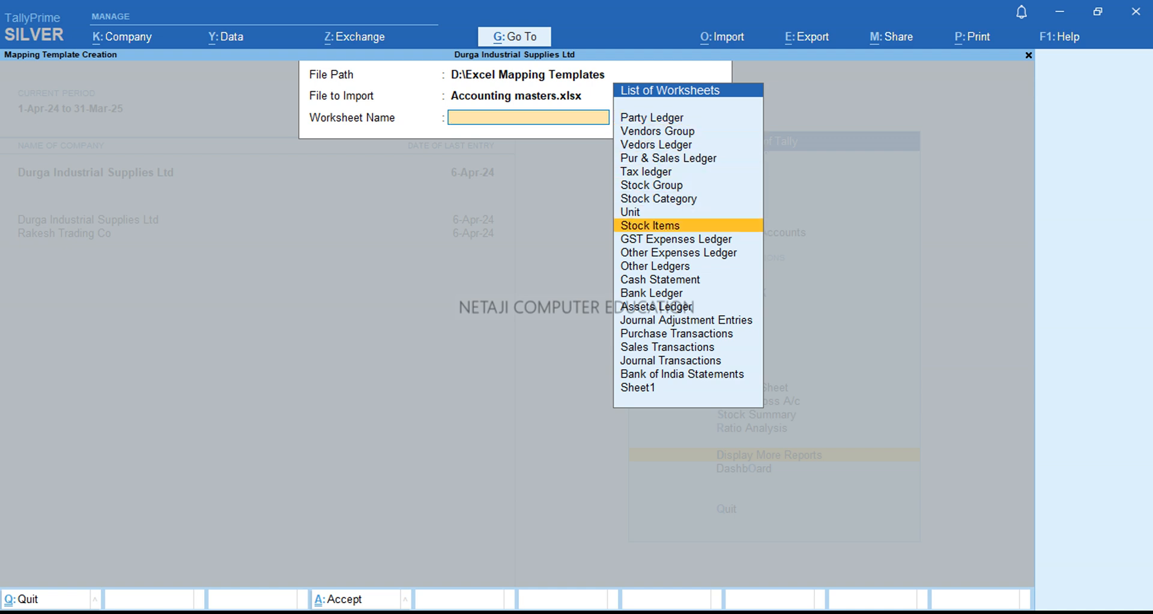
{"action": "key", "text": "Down"}
{"action": "key", "text": "Down"}
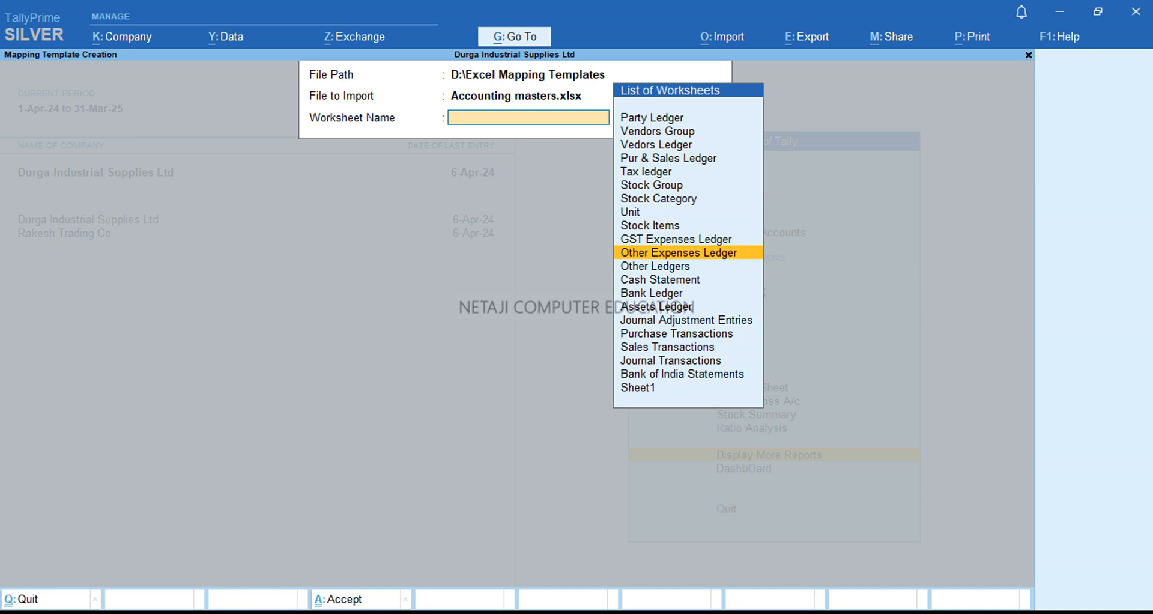
{"action": "key", "text": "Up"}
{"action": "key", "text": "Up"}
{"action": "key", "text": "Up"}
{"action": "key", "text": "Up"}
{"action": "key", "text": "Up"}
{"action": "key", "text": "Up"}
{"action": "key", "text": "Up"}
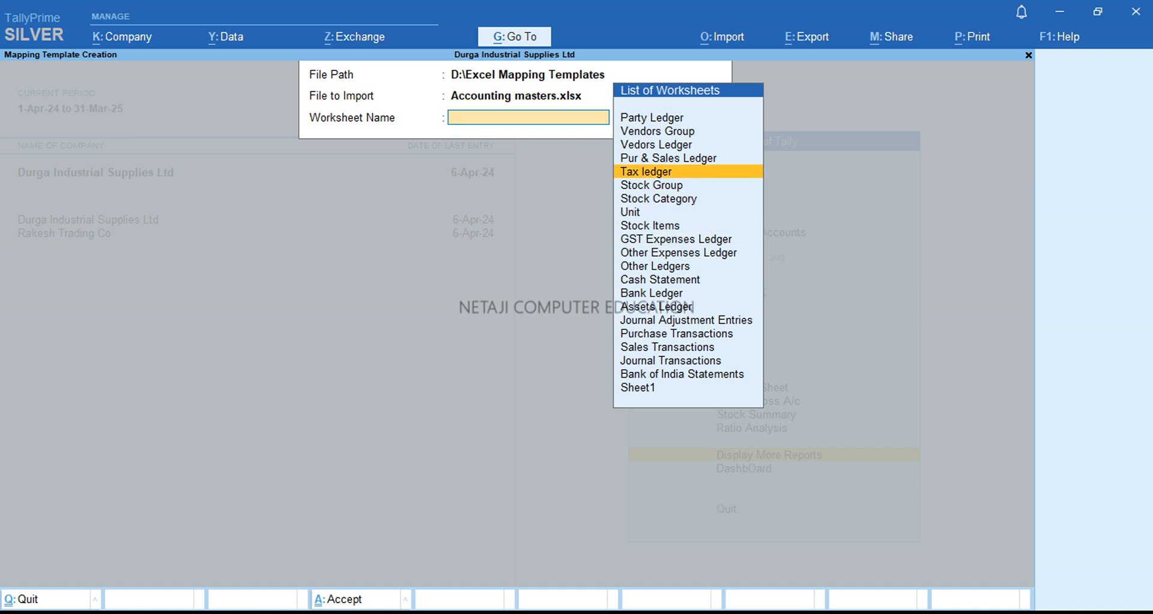
{"action": "key", "text": "Up"}
{"action": "key", "text": "Up"}
{"action": "key", "text": "Up"}
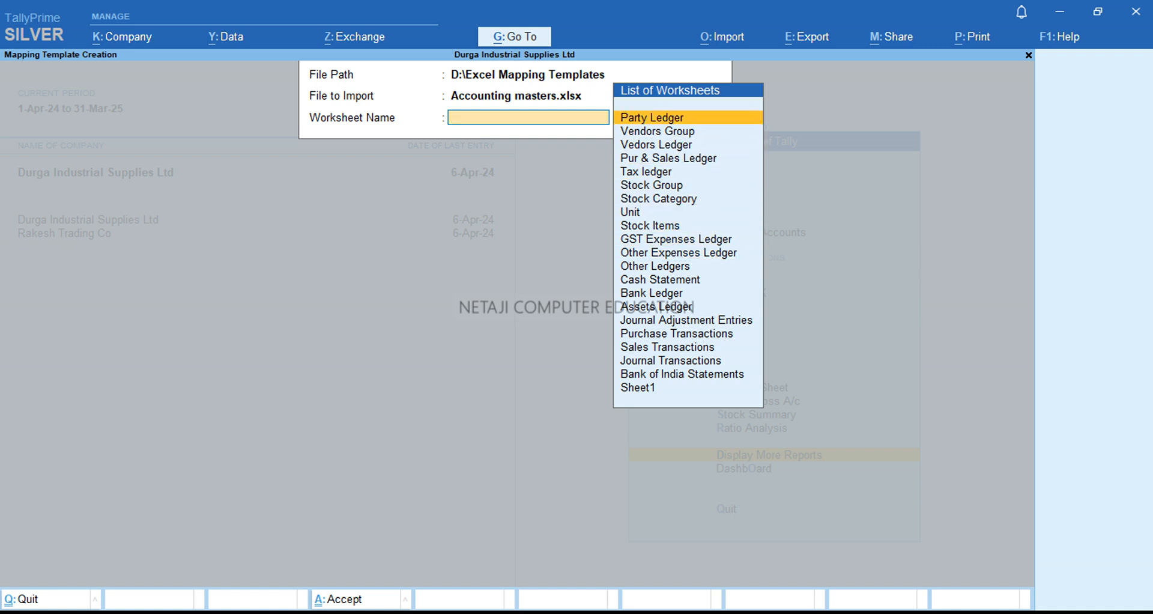
Step: Select the Sales Transactions worksheet as the source for the mapping template
{"action": "key", "text": "Down"}
{"action": "key", "text": "Down"}
{"action": "key", "text": "Down"}
{"action": "key", "text": "Down"}
{"action": "key", "text": "Down"}
{"action": "key", "text": "Down"}
{"action": "key", "text": "Down"}
{"action": "key", "text": "Down"}
{"action": "key", "text": "Down"}
{"action": "key", "text": "Down"}
{"action": "key", "text": "Down"}
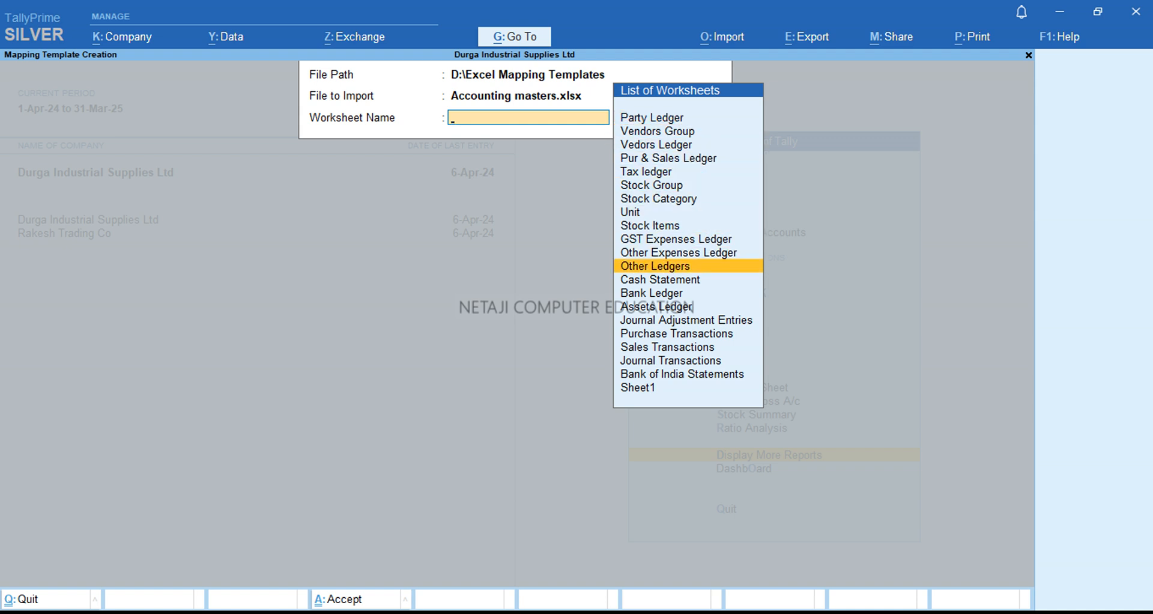
{"action": "key", "text": "Down"}
{"action": "key", "text": "Down"}
{"action": "key", "text": "Down"}
{"action": "key", "text": "Down"}
{"action": "key", "text": "Down"}
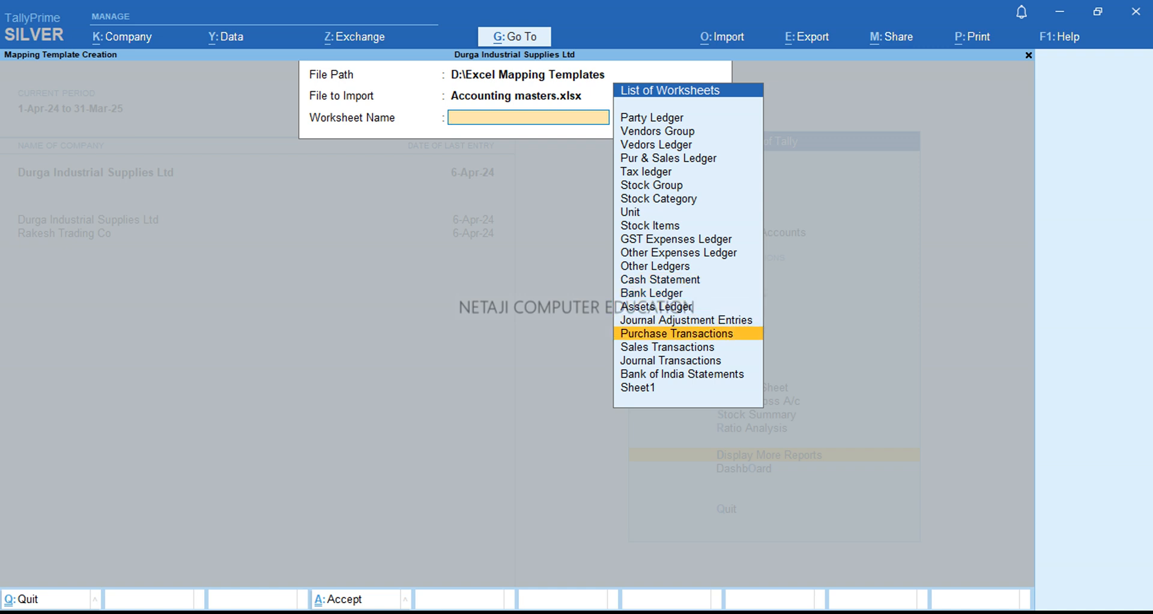
{"action": "key", "text": "Down"}
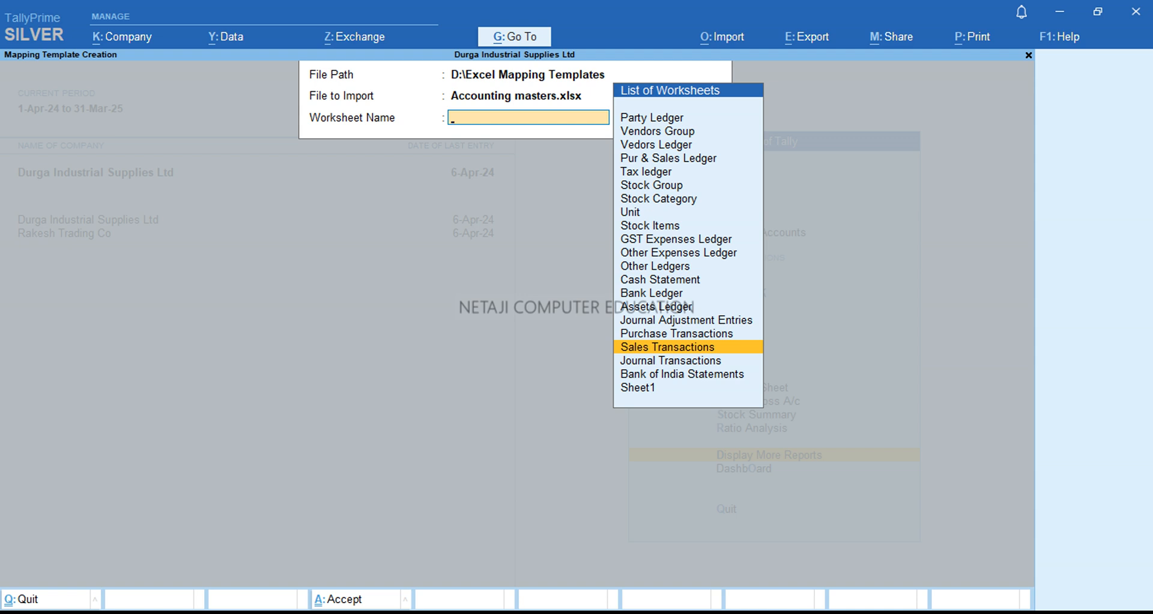
{"action": "key", "text": "Return"}
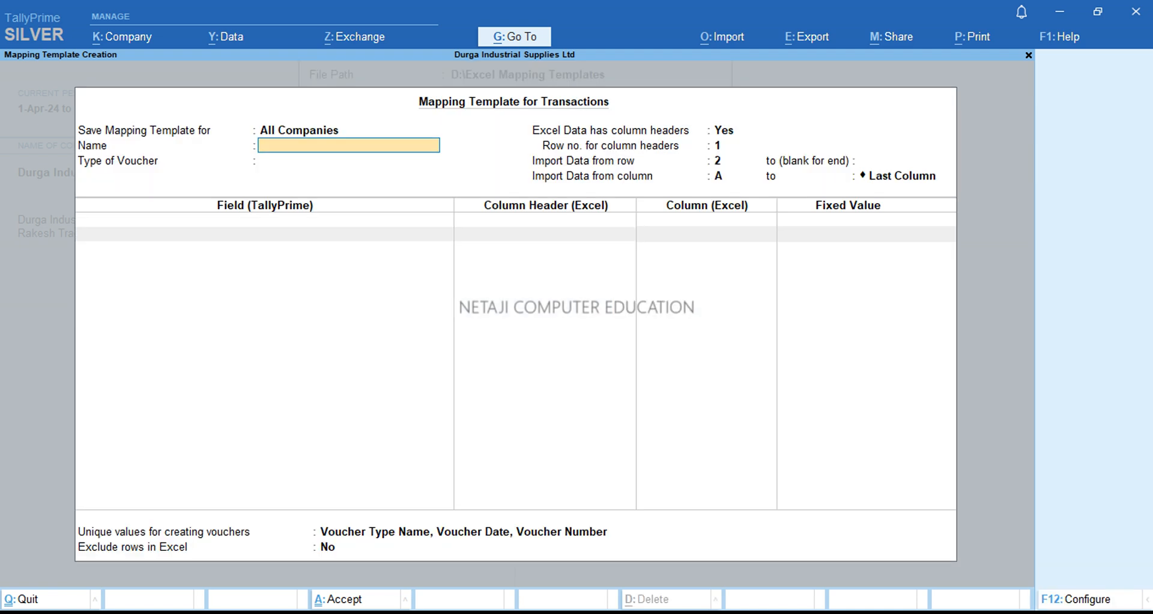
Step: Switch to the Accounting masters workbook in Excel and examine the first sale's voucher, reference, bill, customer, address and state columns
{"action": "key", "text": "alt+Tab"}
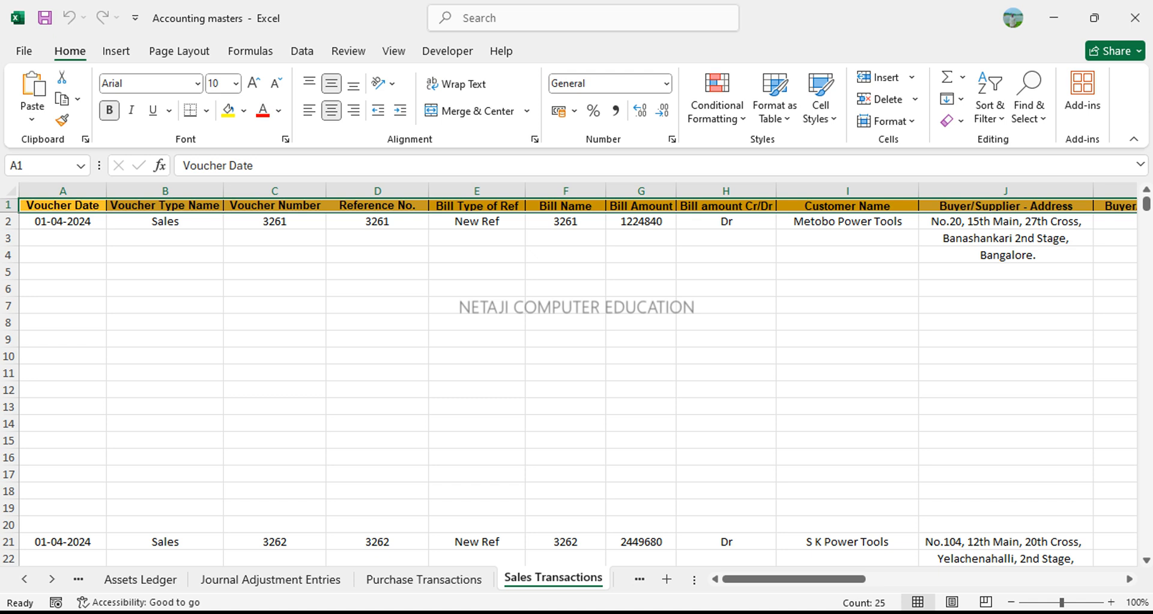
{"action": "left_click", "coordinate": [62, 223]}
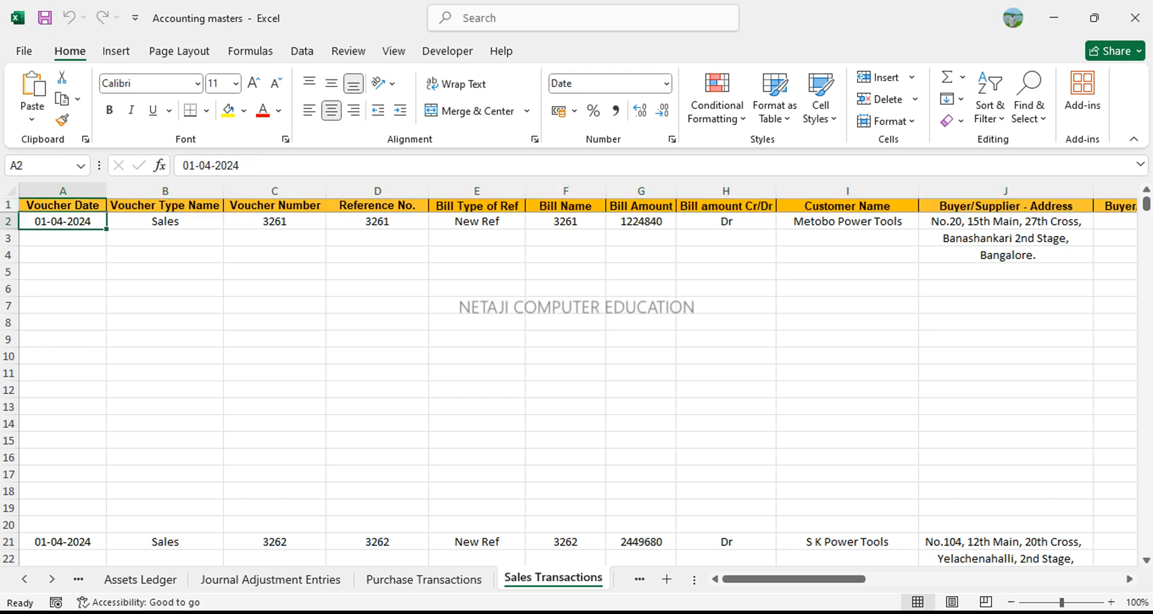
{"action": "key", "text": "Right"}
{"action": "key", "text": "Right"}
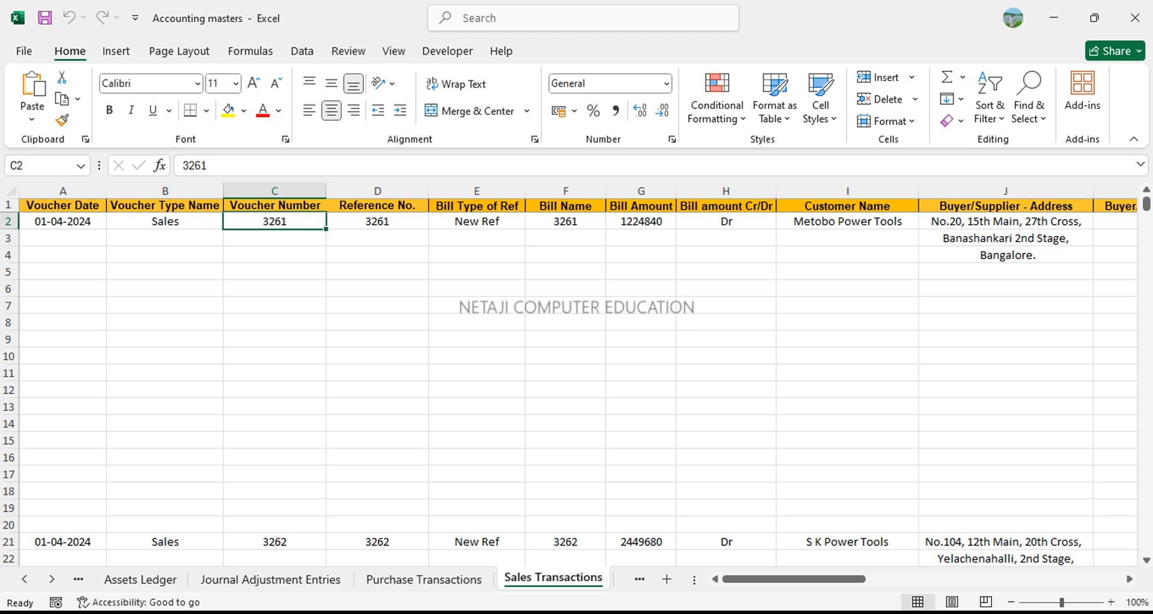
{"action": "key", "text": "Right"}
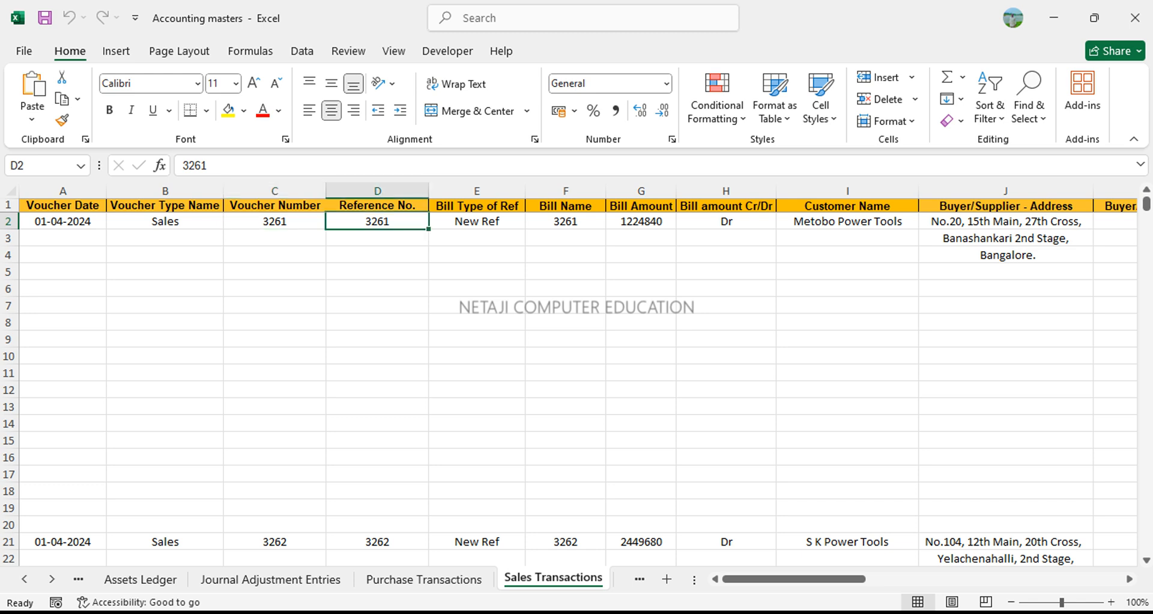
{"action": "key", "text": "Right"}
{"action": "key", "text": "Right"}
{"action": "key", "text": "Right"}
{"action": "key", "text": "Right"}
{"action": "key", "text": "Right"}
{"action": "key", "text": "Right"}
{"action": "key", "text": "Right"}
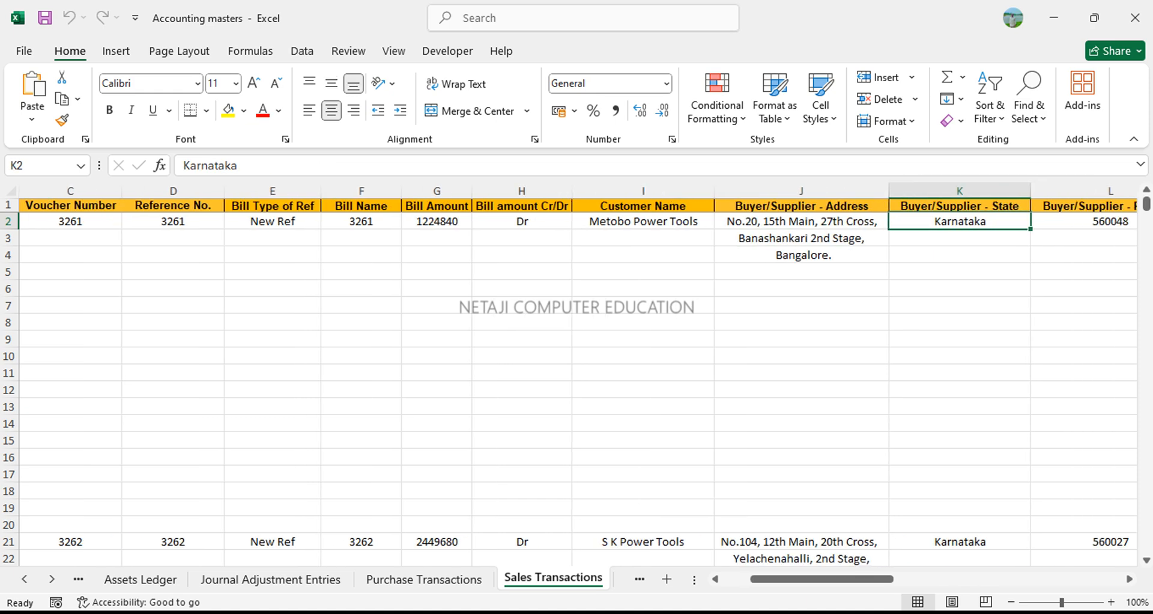
Step: Examine the first sale's pincode, country, GST registration, GSTIN, place of supply, invoice amount, sales amount and item name columns
{"action": "key", "text": "Right"}
{"action": "key", "text": "Right"}
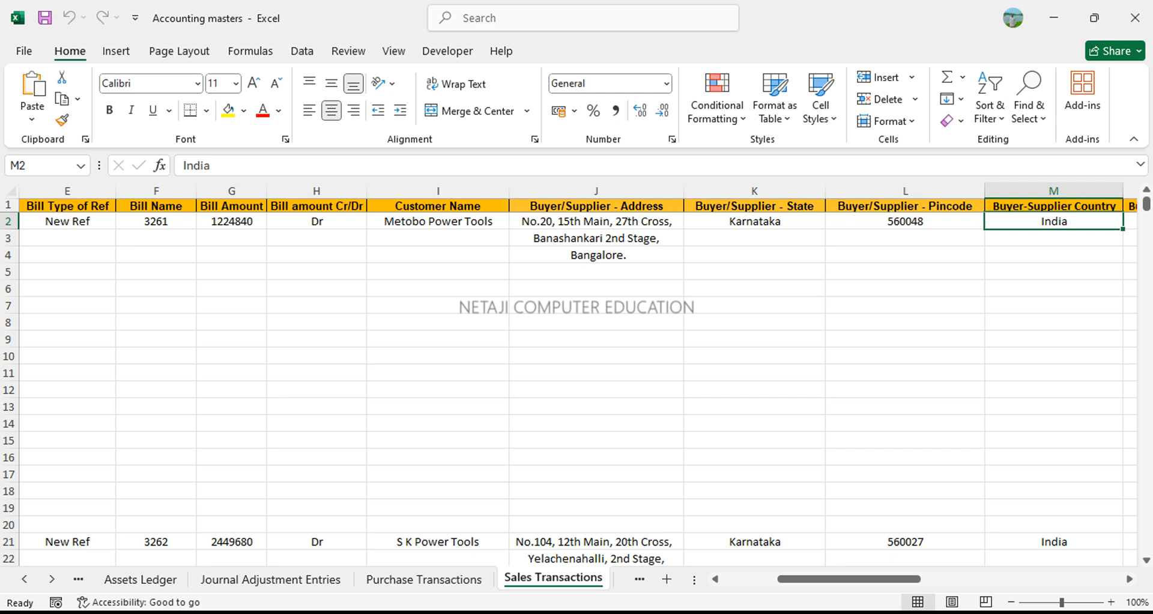
{"action": "key", "text": "Right"}
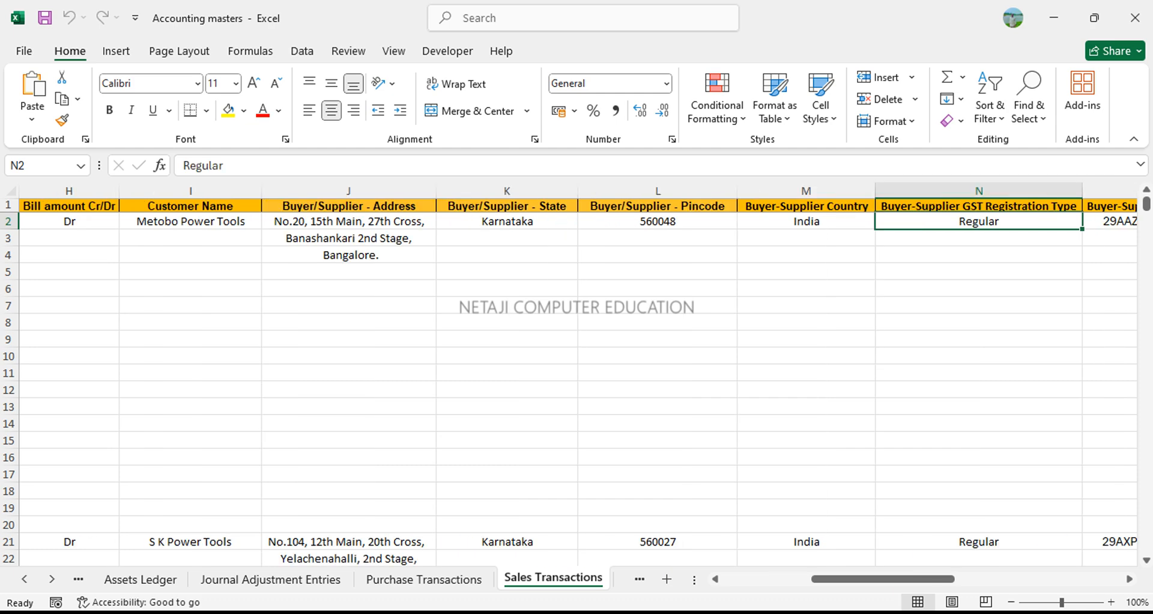
{"action": "key", "text": "Right"}
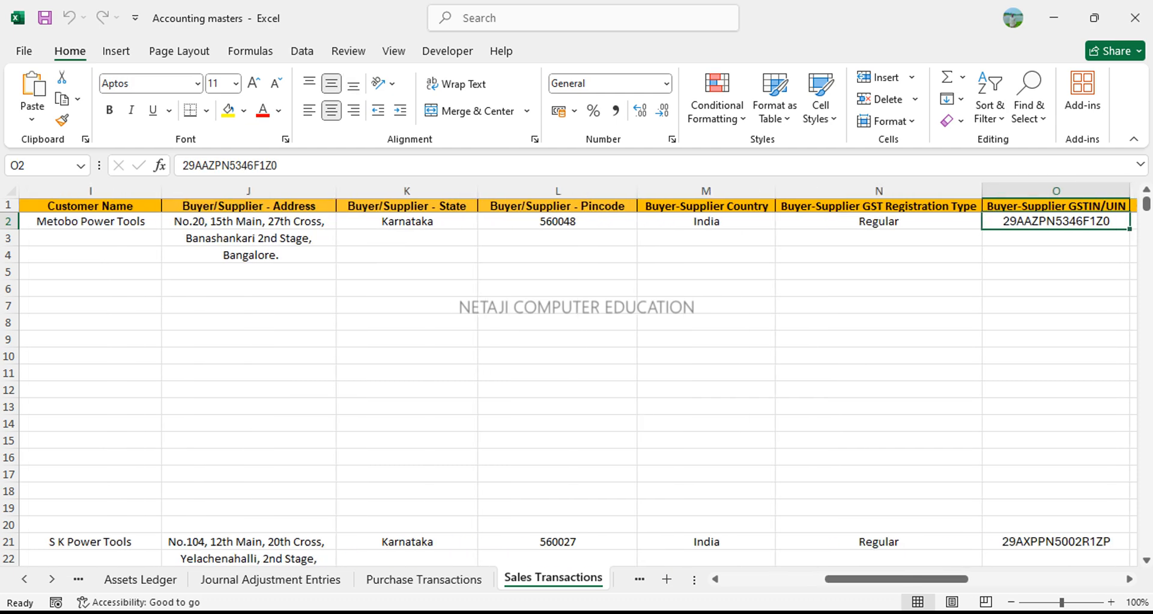
{"action": "key", "text": "Right"}
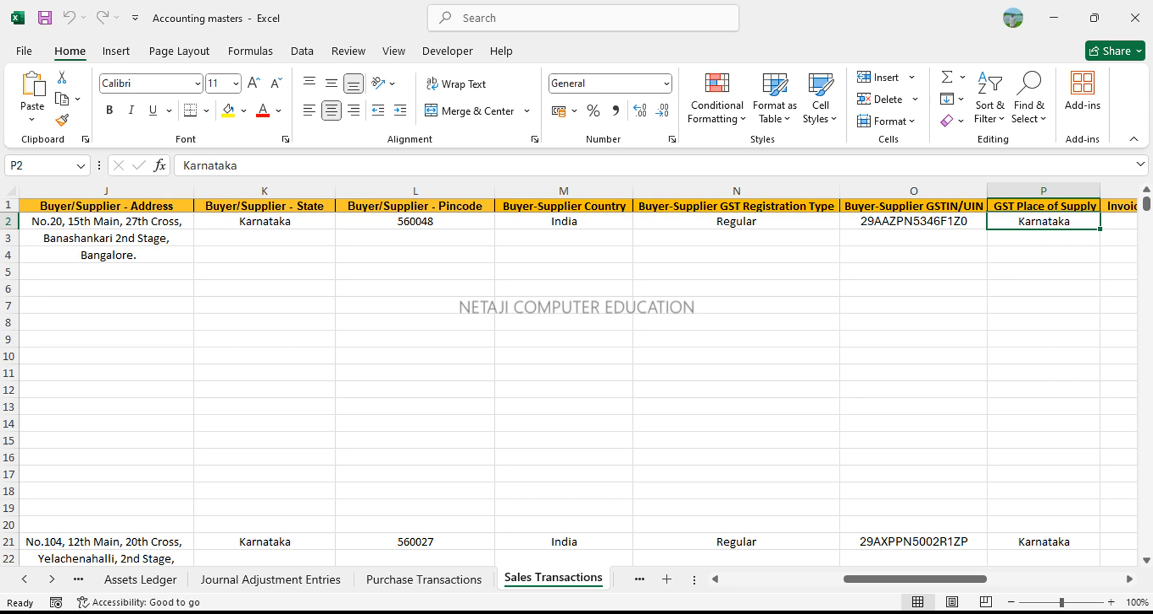
{"action": "key", "text": "Right"}
{"action": "key", "text": "Right"}
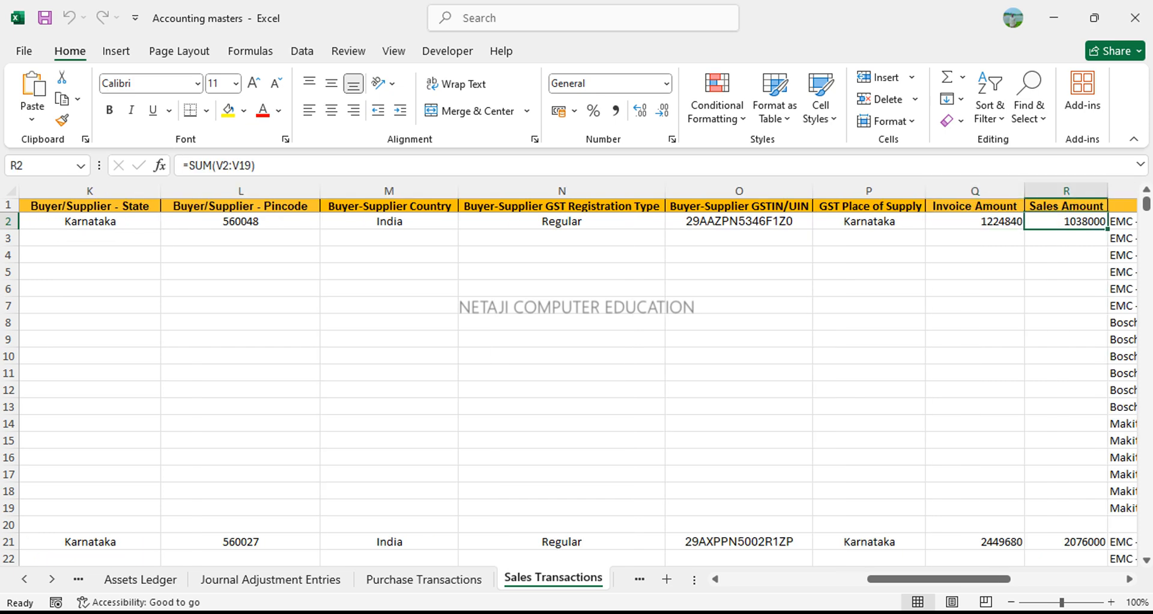
{"action": "key", "text": "Right"}
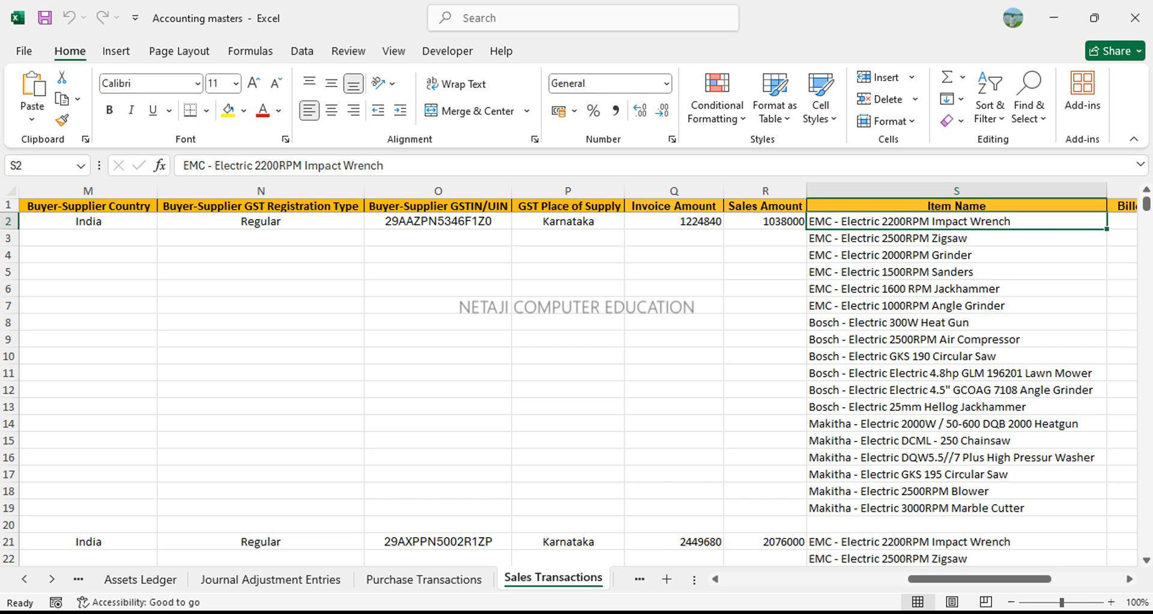
Step: Review the item names listed under the first sales voucher
{"action": "key", "text": "Down"}
{"action": "key", "text": "Down"}
{"action": "key", "text": "Down"}
{"action": "key", "text": "Down"}
{"action": "key", "text": "Down"}
{"action": "key", "text": "Down"}
{"action": "key", "text": "Down"}
{"action": "key", "text": "Down"}
{"action": "key", "text": "Down"}
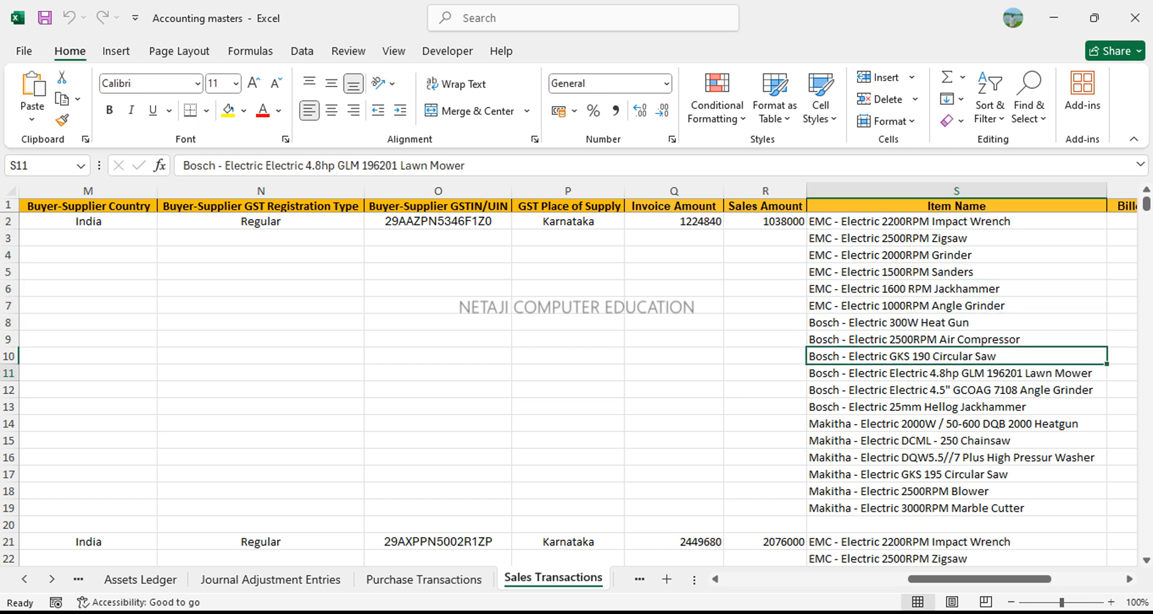
{"action": "key", "text": "Up"}
{"action": "key", "text": "Up"}
{"action": "key", "text": "Up"}
{"action": "key", "text": "Up"}
{"action": "key", "text": "Up"}
{"action": "key", "text": "Up"}
{"action": "key", "text": "Up"}
{"action": "key", "text": "Up"}
{"action": "key", "text": "Up"}
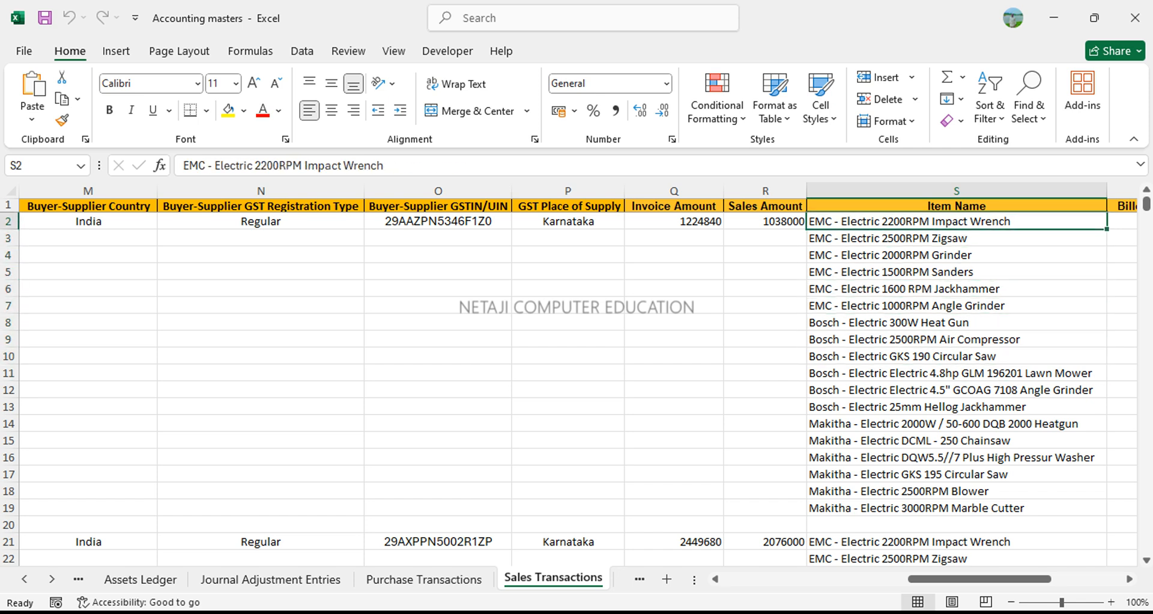
Step: Examine the first sale's billed quantity, item rate, item amount, CGST, SGST and change mode columns
{"action": "key", "text": "Up"}
{"action": "key", "text": "Right"}
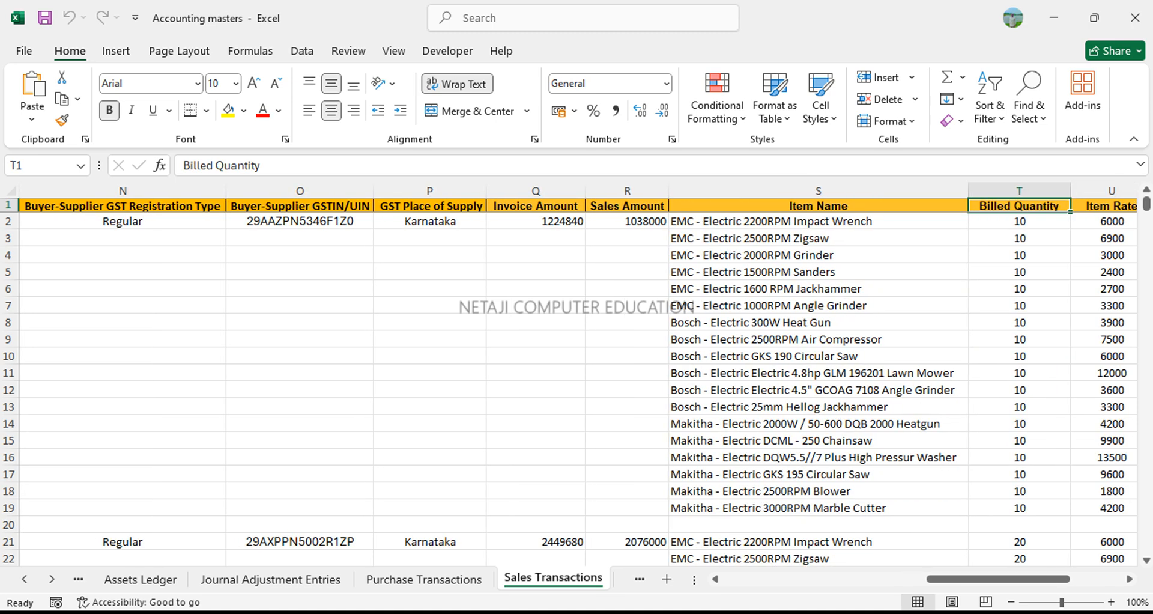
{"action": "key", "text": "Right"}
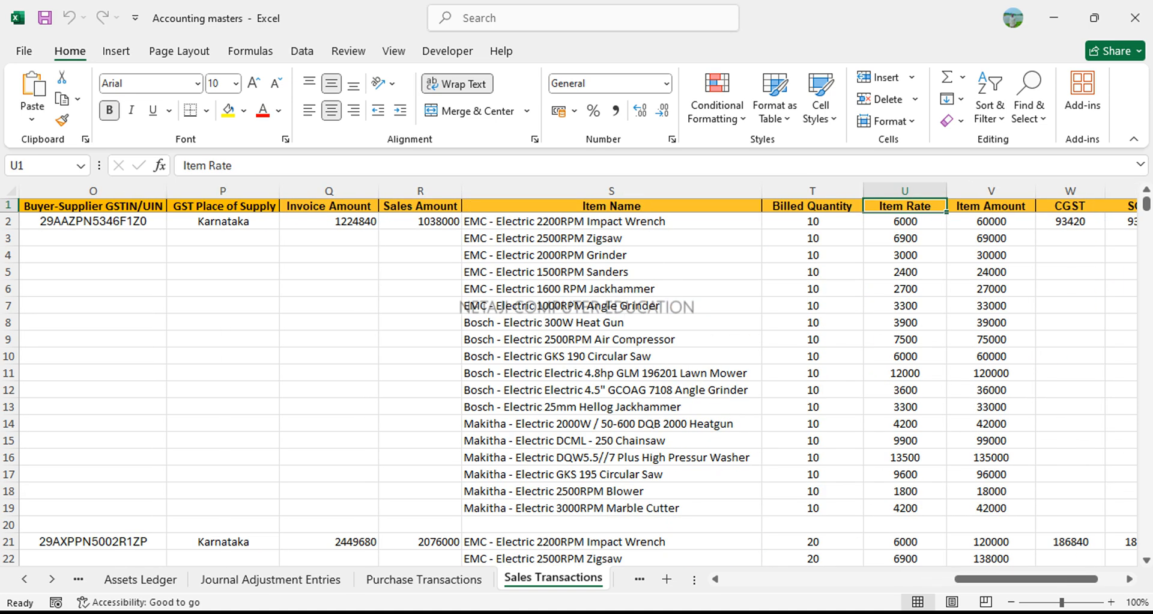
{"action": "key", "text": "Right"}
{"action": "key", "text": "Right"}
{"action": "key", "text": "Right"}
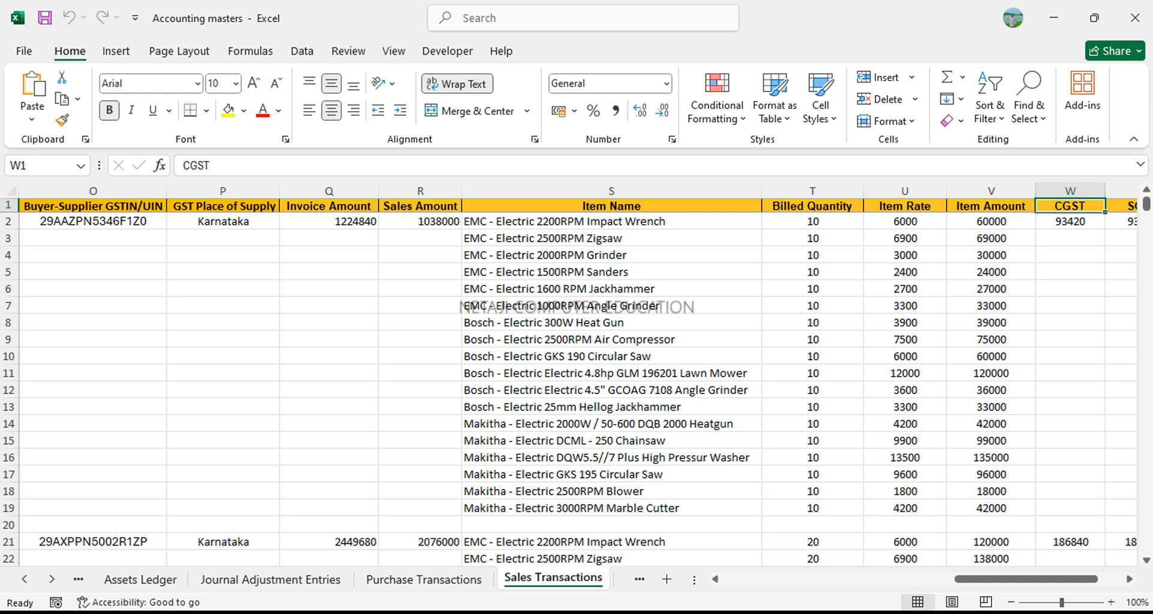
{"action": "key", "text": "Right"}
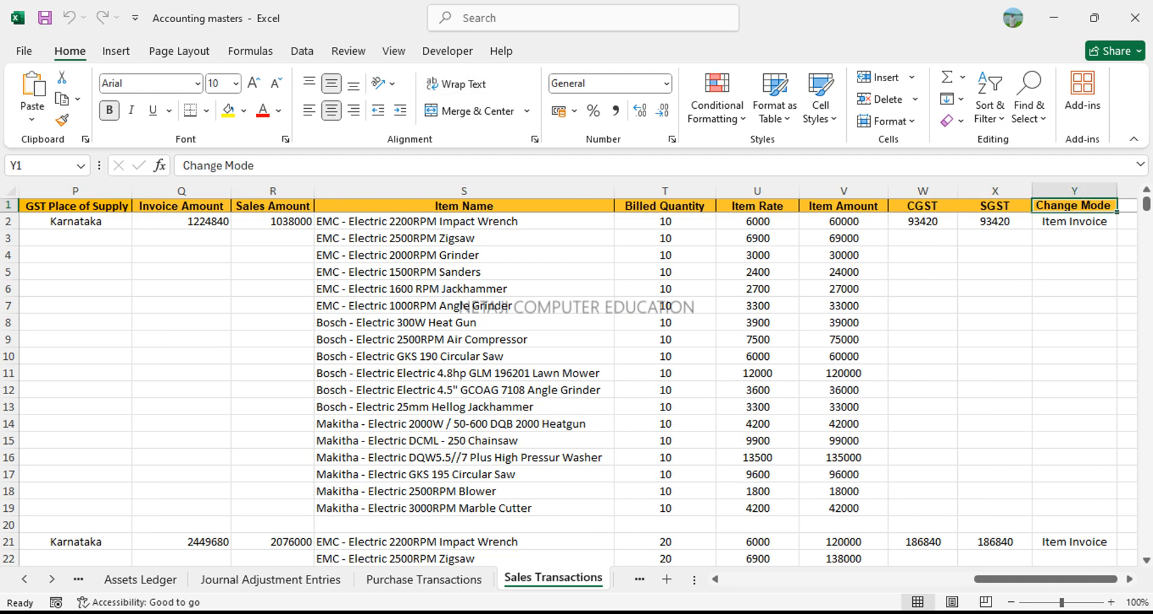
{"action": "key", "text": "Down"}
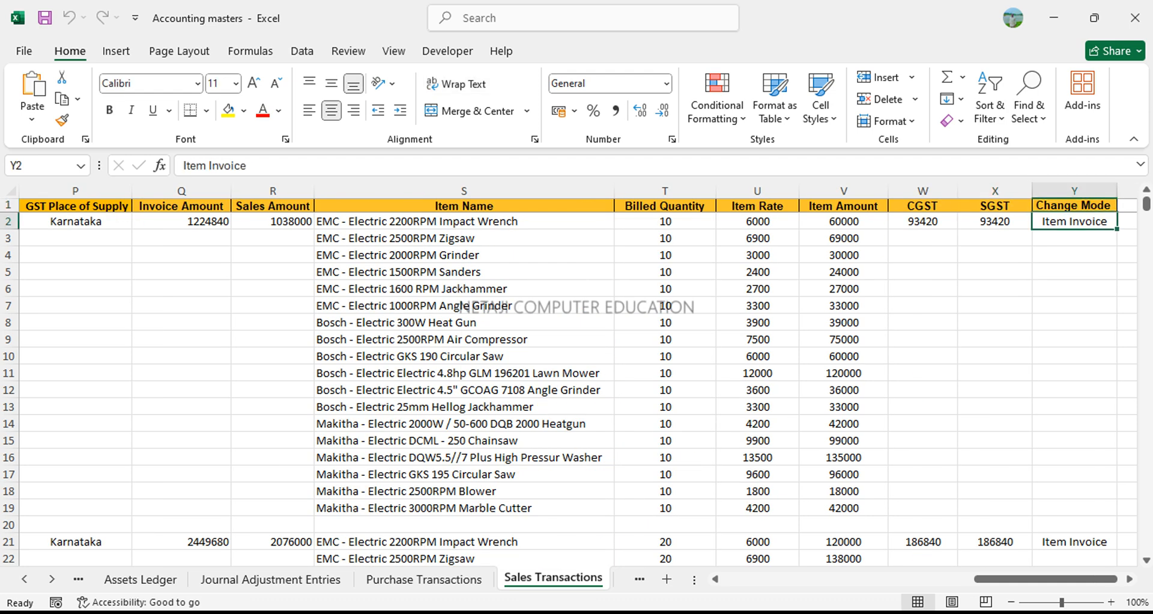
Step: Switch back to TallyPrime, name the template Sales Transactions Mapping Templates and set its voucher type to Accounting Vouchers
{"action": "key", "text": "alt+Tab"}
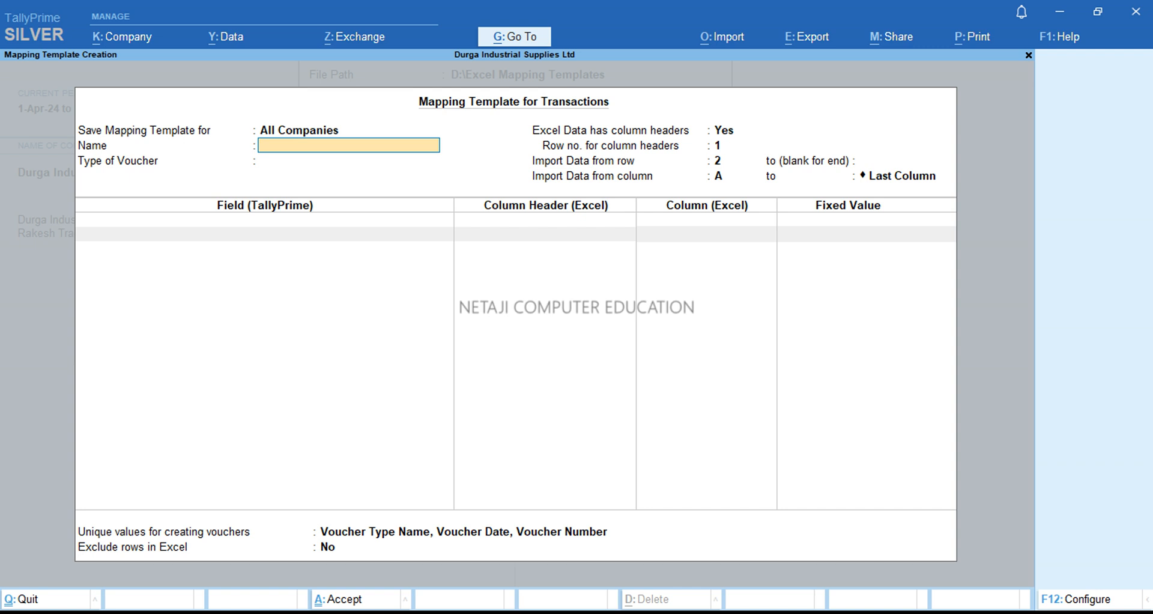
{"action": "type", "text": "Sales transactions Mapp"}
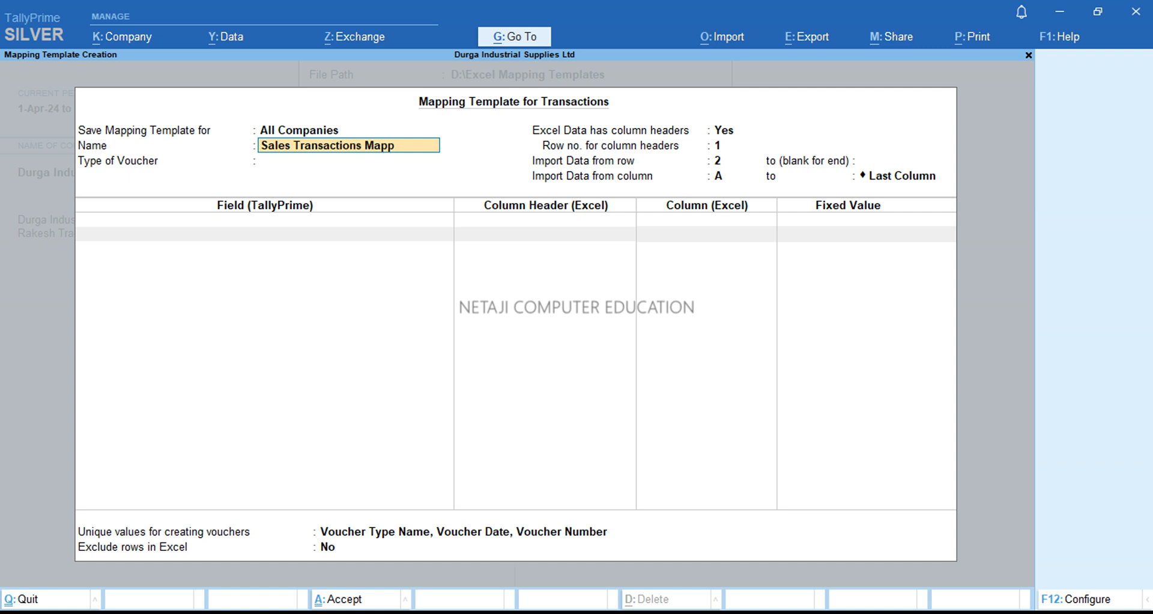
{"action": "type", "text": "ing templat"}
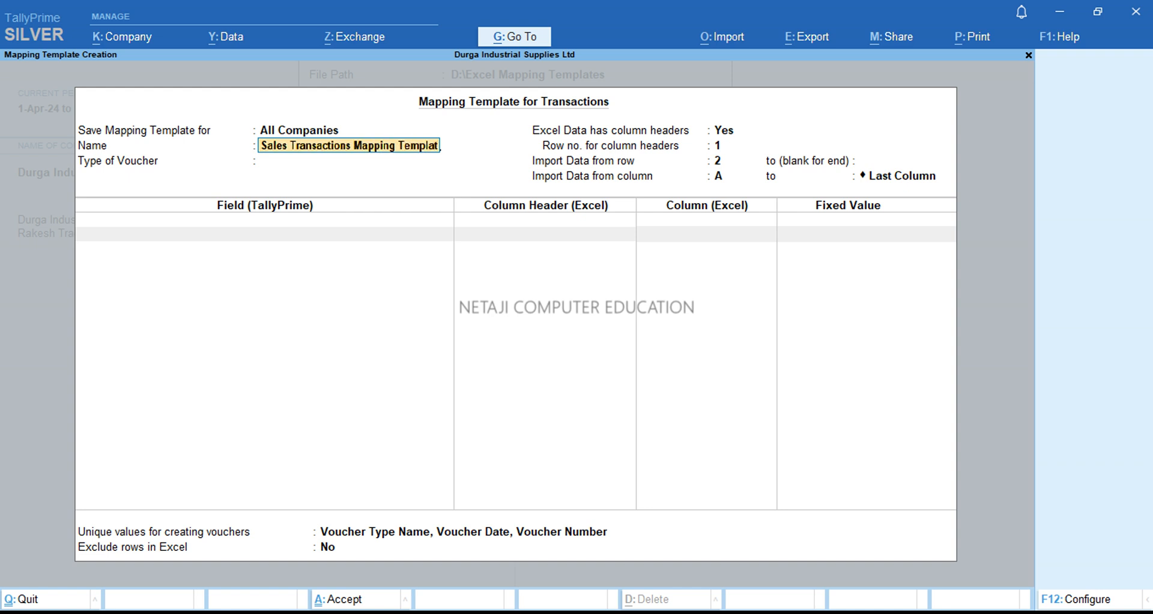
{"action": "type", "text": "es"}
{"action": "key", "text": "Return"}
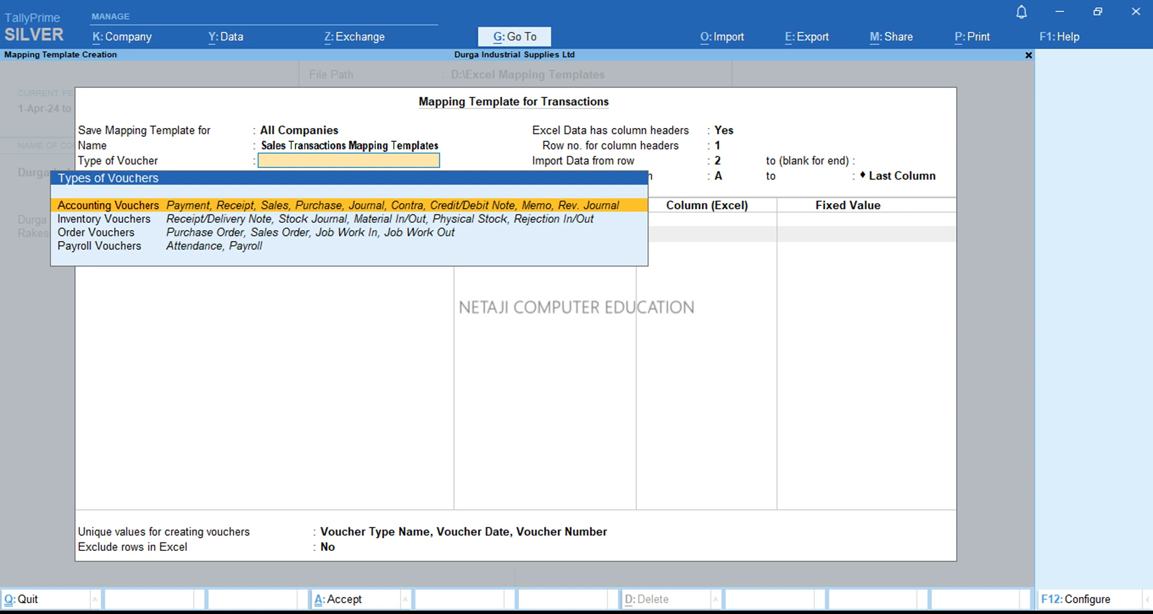
{"action": "key", "text": "Return"}
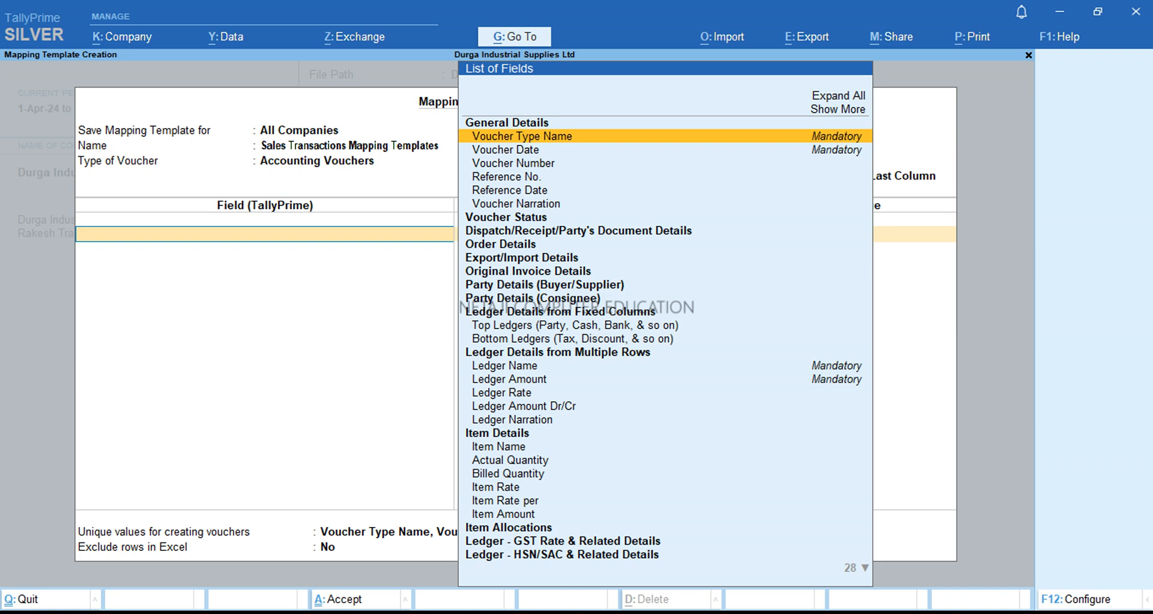
Step: Map the Voucher Type Name and Voucher Date fields to the Excel column headers of the same names
{"action": "key", "text": "Return"}
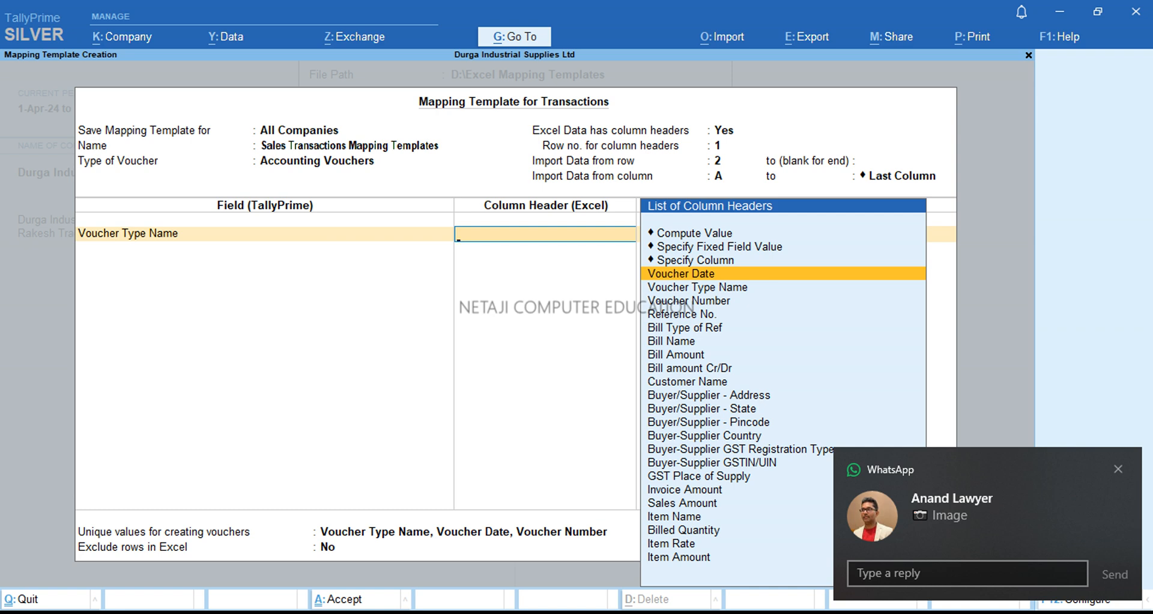
{"action": "key", "text": "Down"}
{"action": "key", "text": "Return"}
{"action": "key", "text": "Down"}
{"action": "key", "text": "Down"}
{"action": "key", "text": "Down"}
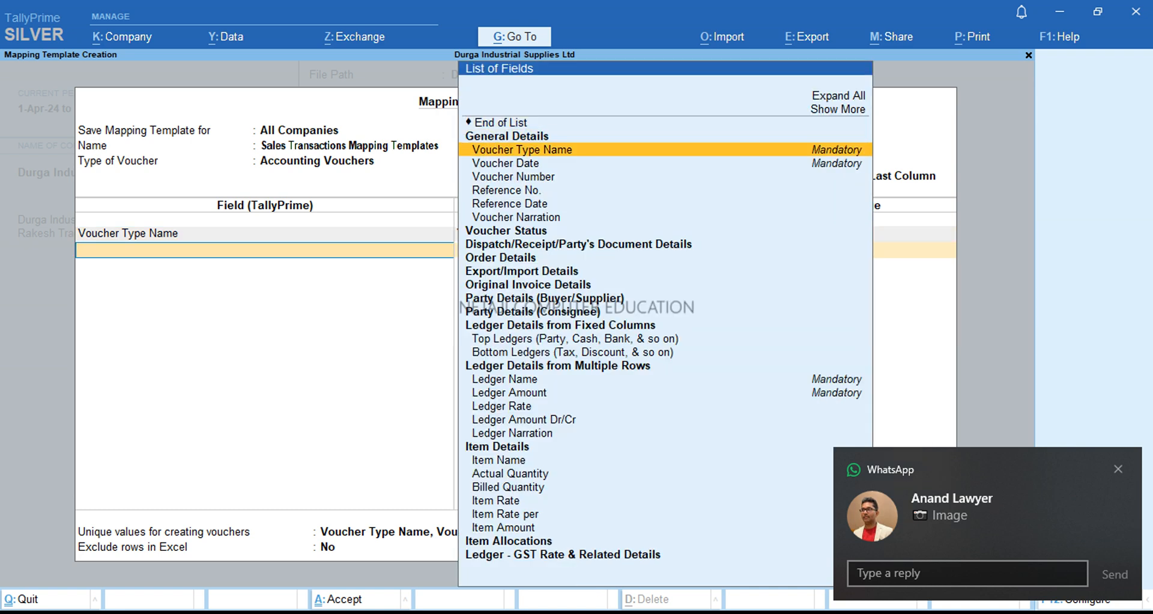
{"action": "key", "text": "Return"}
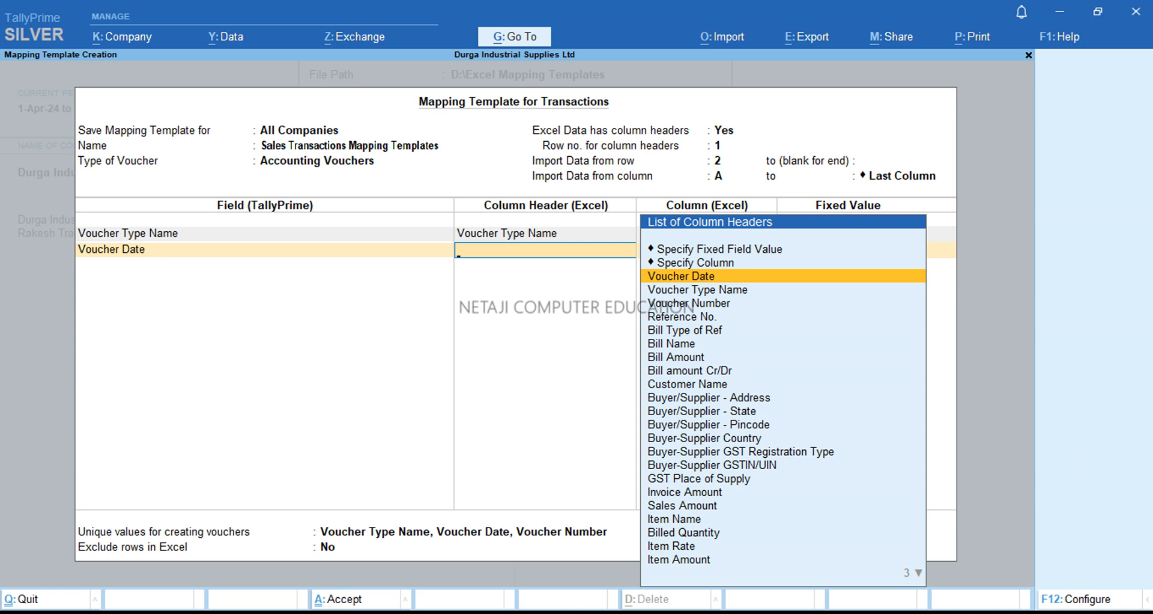
{"action": "key", "text": "Return"}
Step: Map the Voucher Number field to the Voucher Number column header
{"action": "key", "text": "Down"}
{"action": "key", "text": "Down"}
{"action": "key", "text": "Down"}
{"action": "key", "text": "Down"}
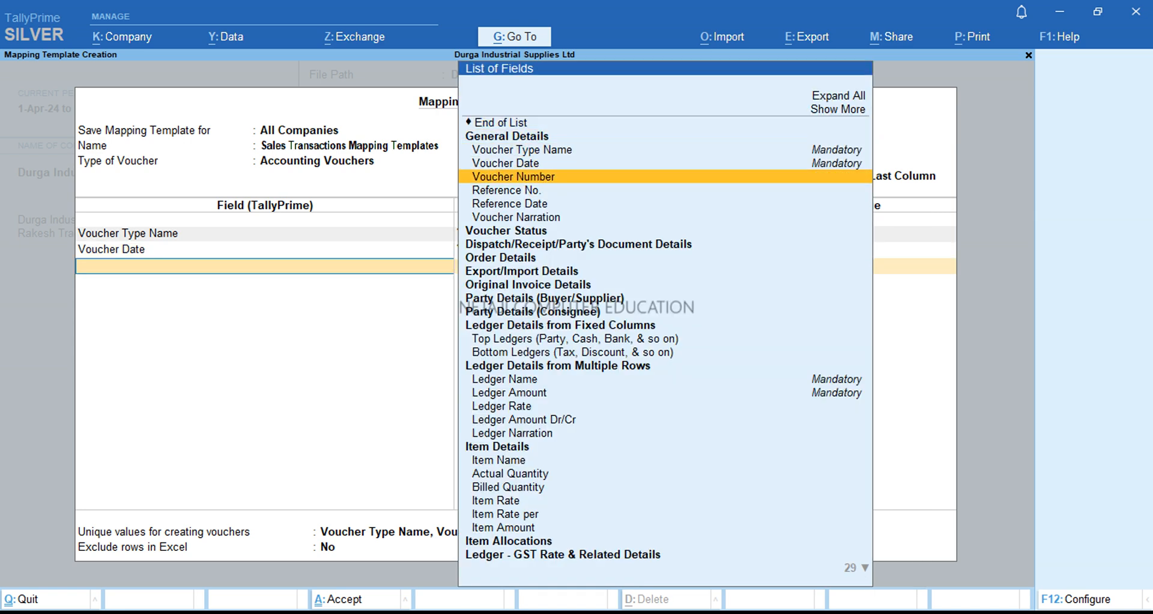
{"action": "key", "text": "Return"}
{"action": "key", "text": "Down"}
{"action": "key", "text": "Down"}
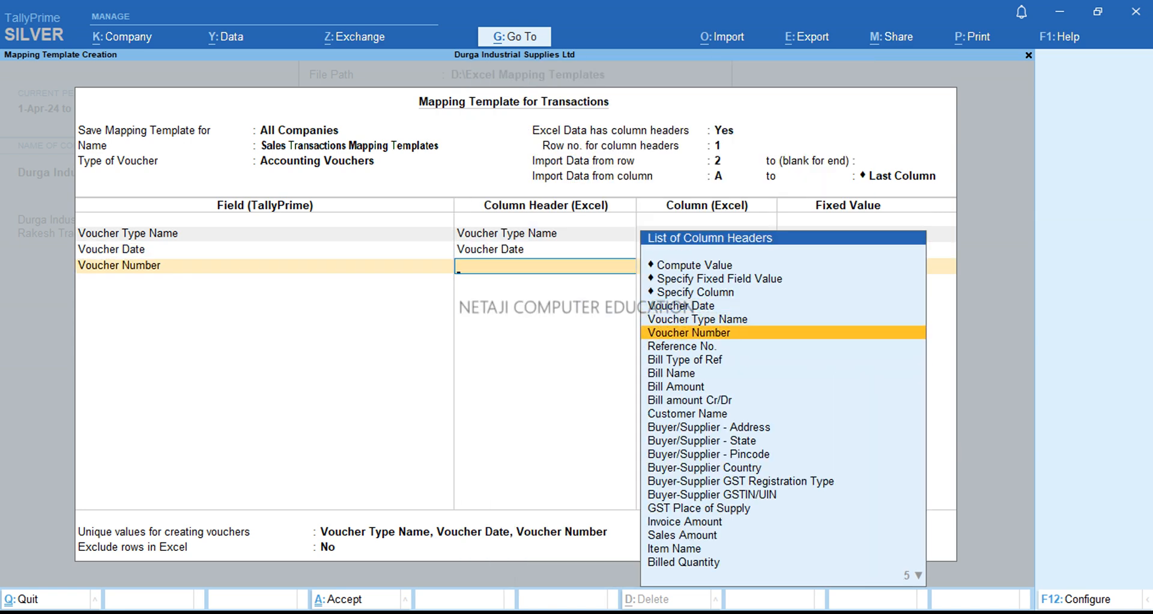
{"action": "key", "text": "Return"}
Step: Map the Reference No. field to the Reference No. column header
{"action": "key", "text": "Down"}
{"action": "key", "text": "Down"}
{"action": "key", "text": "Down"}
{"action": "key", "text": "Down"}
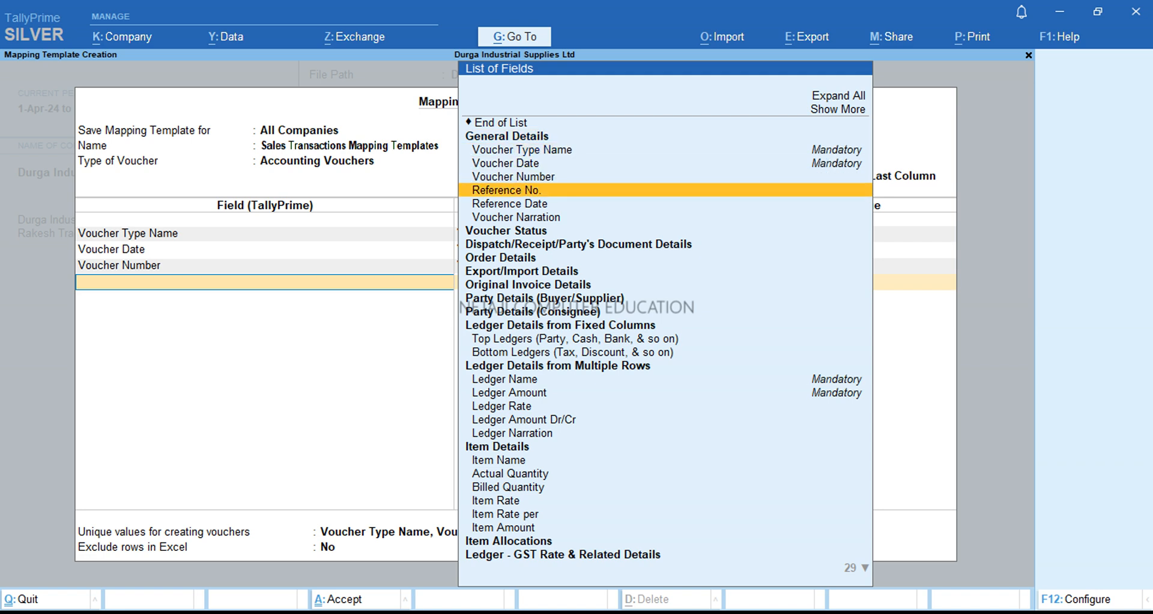
{"action": "key", "text": "Return"}
{"action": "key", "text": "Down"}
{"action": "key", "text": "Down"}
{"action": "key", "text": "Down"}
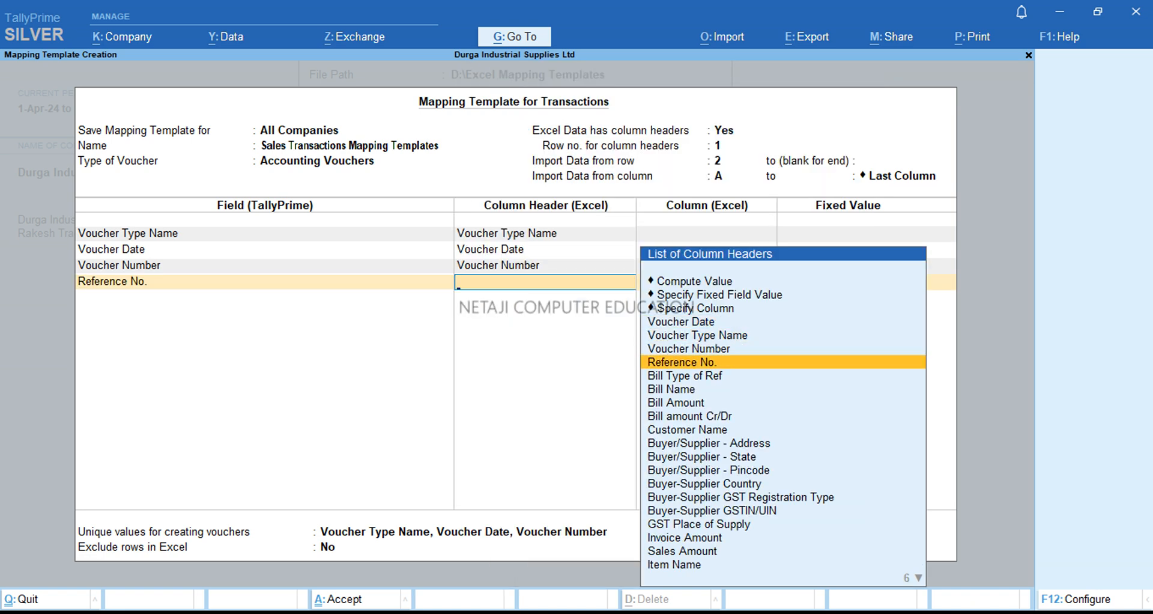
{"action": "key", "text": "Return"}
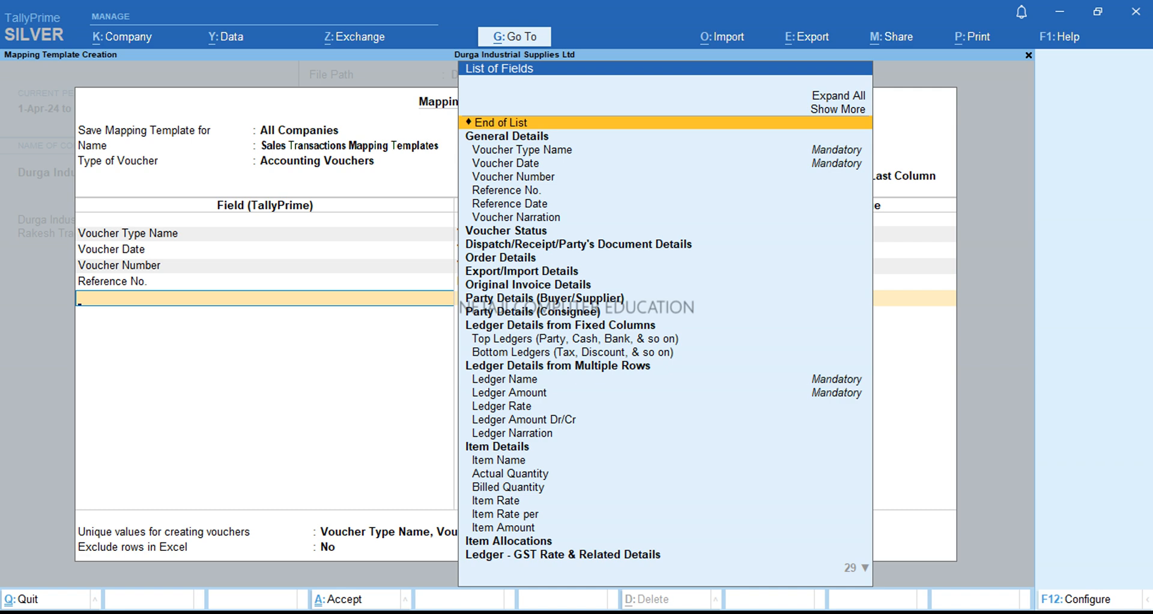
Step: Add the Change Mode field from Voucher Status and map it to the Change Mode column header
{"action": "type", "text": "Chang"}
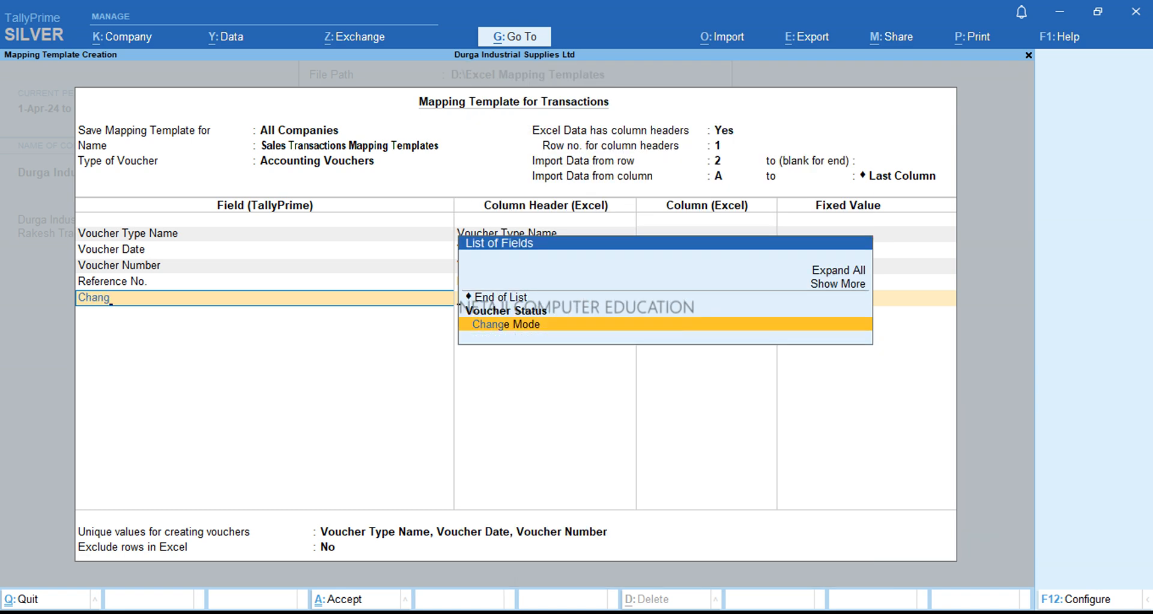
{"action": "key", "text": "Return"}
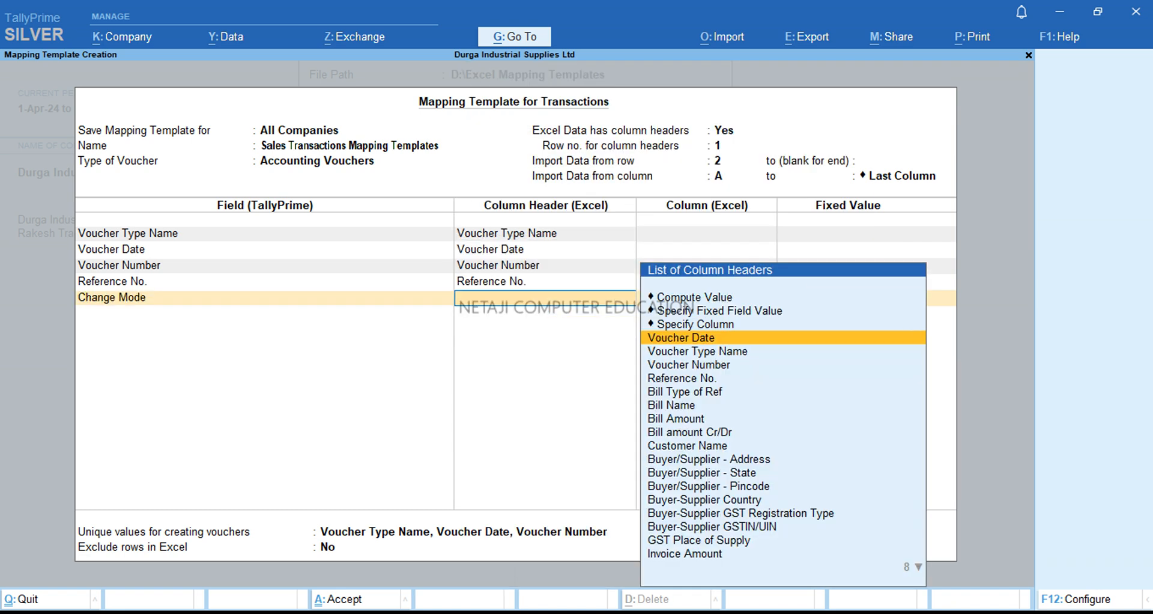
{"action": "key", "text": "Down"}
{"action": "key", "text": "Down"}
{"action": "key", "text": "Down"}
{"action": "key", "text": "Down"}
{"action": "key", "text": "Down"}
{"action": "key", "text": "Down"}
{"action": "key", "text": "Down"}
{"action": "key", "text": "Down"}
{"action": "key", "text": "Down"}
{"action": "key", "text": "Down"}
{"action": "key", "text": "Down"}
{"action": "key", "text": "Down"}
{"action": "key", "text": "Down"}
{"action": "key", "text": "Down"}
{"action": "key", "text": "Down"}
{"action": "key", "text": "Down"}
{"action": "key", "text": "Down"}
{"action": "key", "text": "Down"}
{"action": "key", "text": "Down"}
{"action": "key", "text": "Down"}
{"action": "key", "text": "Down"}
{"action": "key", "text": "Down"}
{"action": "key", "text": "Down"}
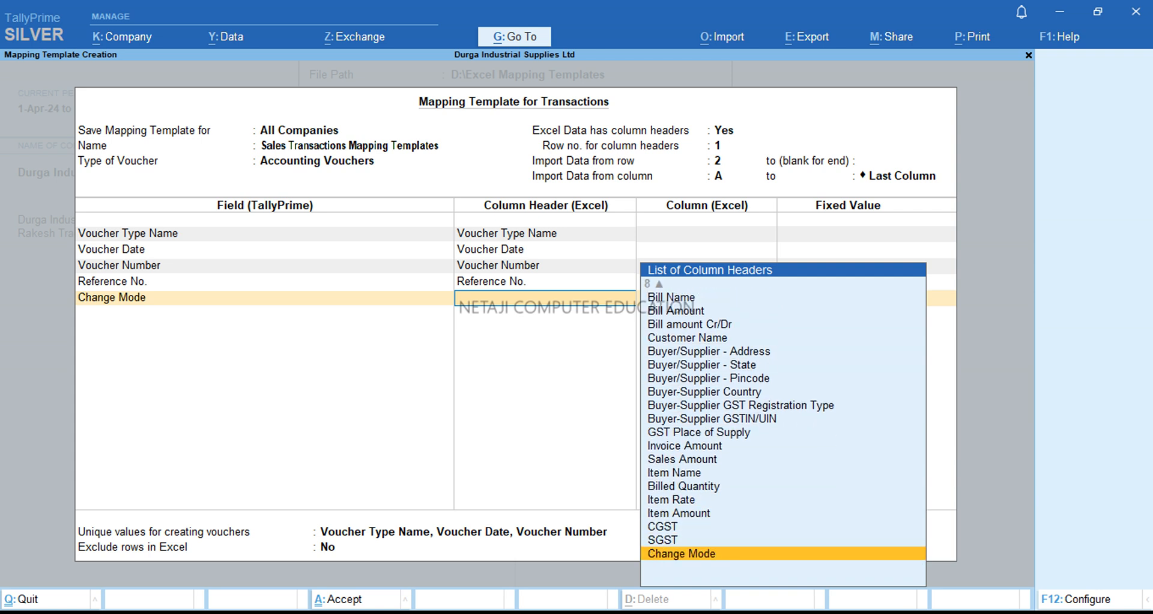
{"action": "key", "text": "Return"}
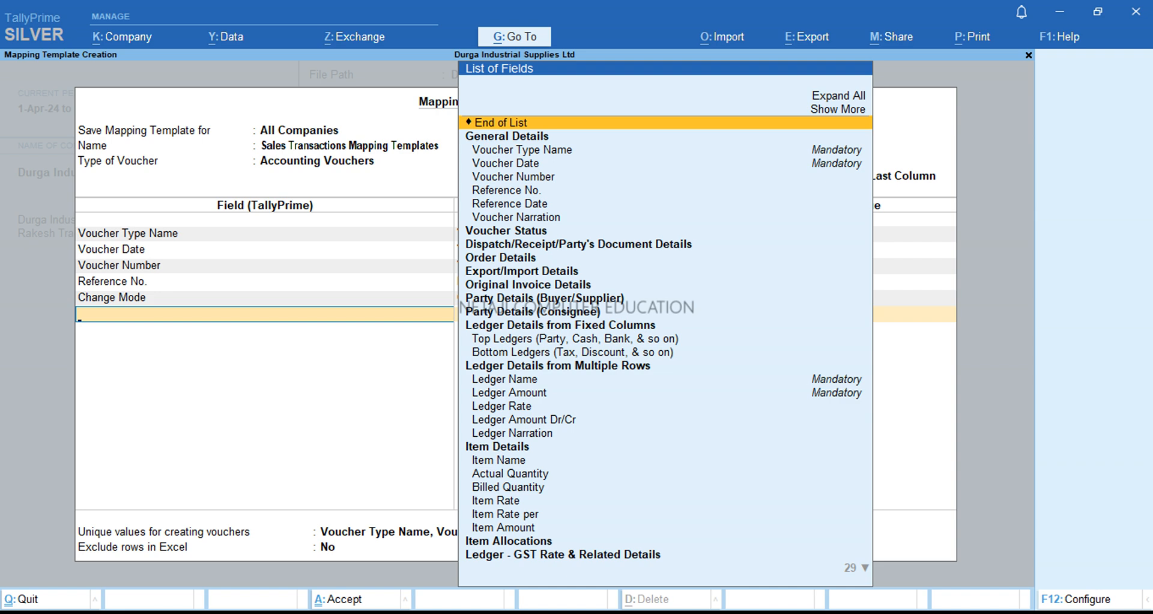
Step: Add the Buyer/Supplier - Address field and map it to the Buyer/Supplier - Address column header
{"action": "type", "text": "Buye"}
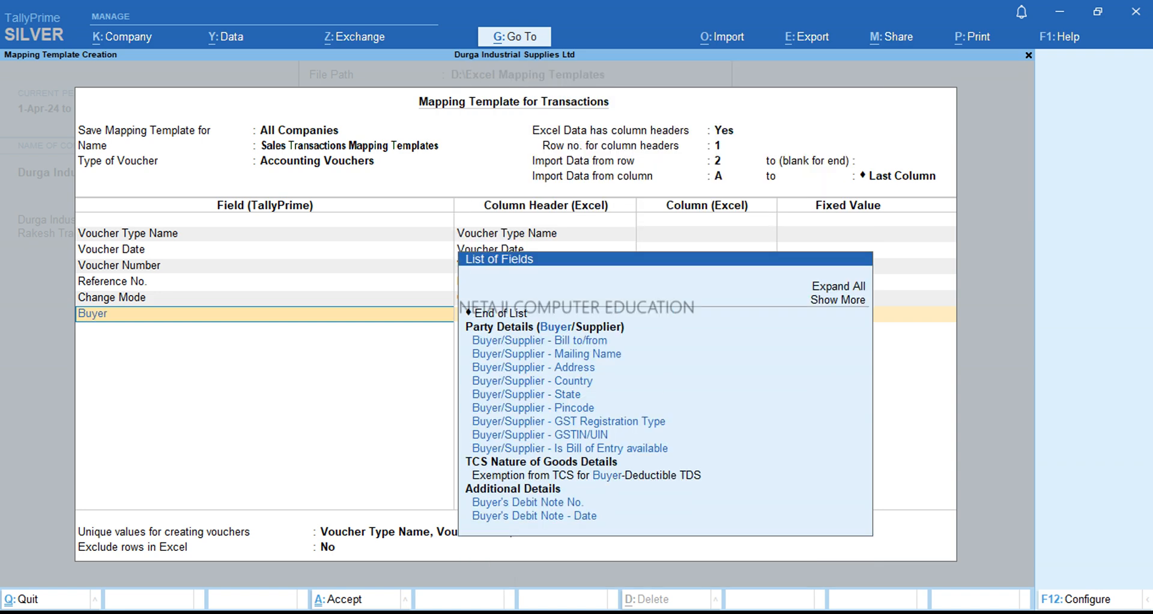
{"action": "type", "text": "r"}
{"action": "key", "text": "Down"}
{"action": "key", "text": "Down"}
{"action": "key", "text": "Down"}
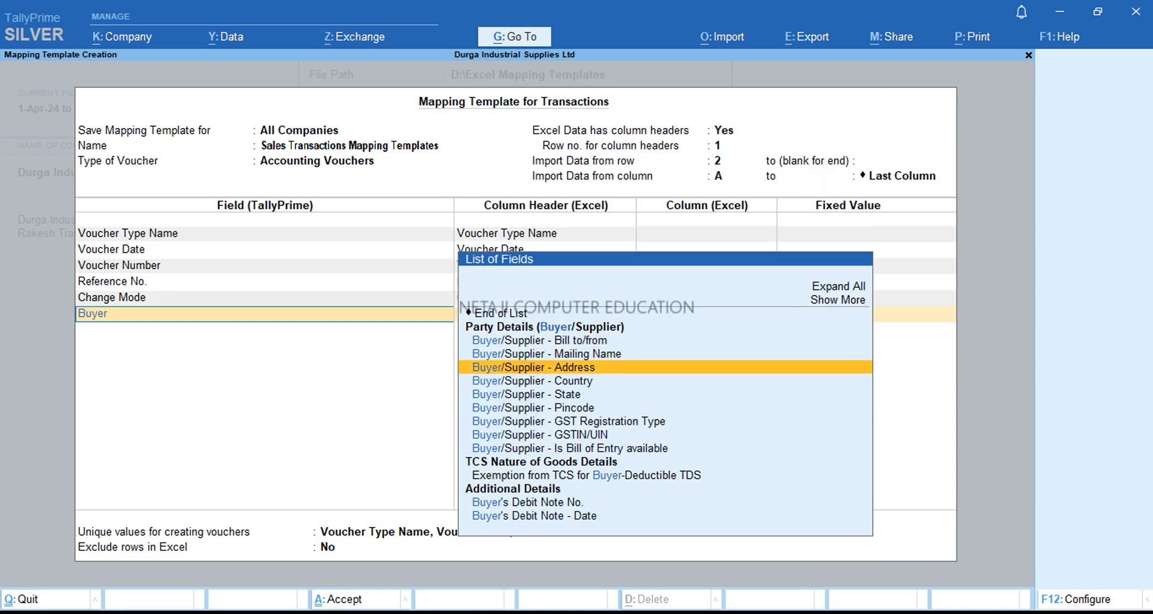
{"action": "key", "text": "Return"}
{"action": "key", "text": "Down"}
{"action": "key", "text": "Down"}
{"action": "key", "text": "Down"}
{"action": "key", "text": "Down"}
{"action": "key", "text": "Down"}
{"action": "key", "text": "Down"}
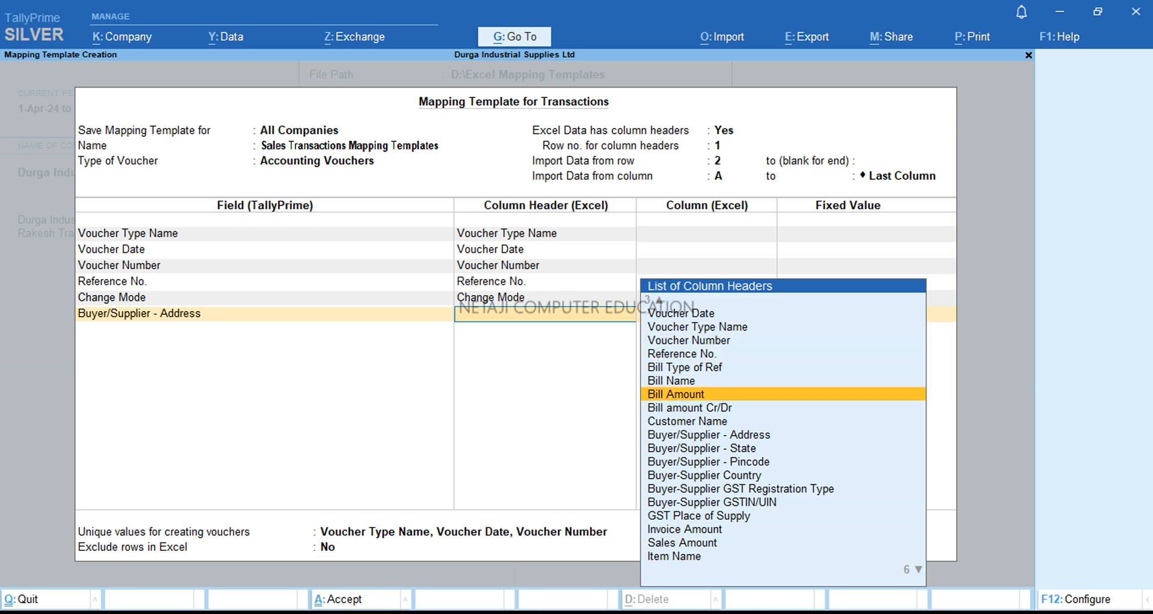
{"action": "key", "text": "Down"}
{"action": "key", "text": "Down"}
{"action": "key", "text": "Down"}
{"action": "key", "text": "Return"}
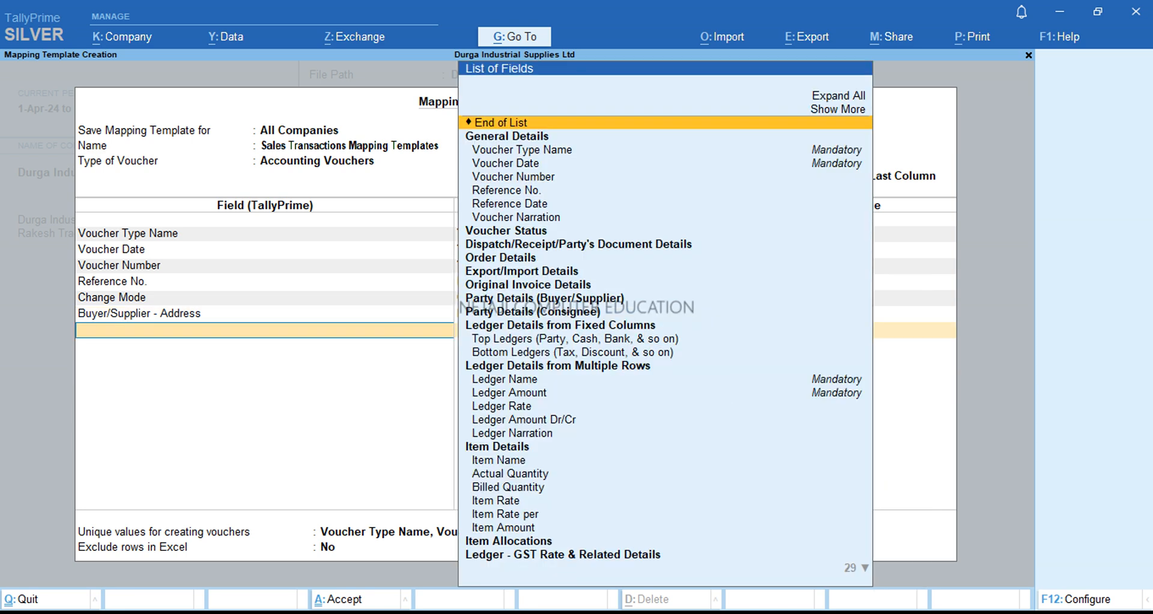
Step: Add the Buyer/Supplier - State field and map it to the Buyer/Supplier - State column header
{"action": "type", "text": "Buyer"}
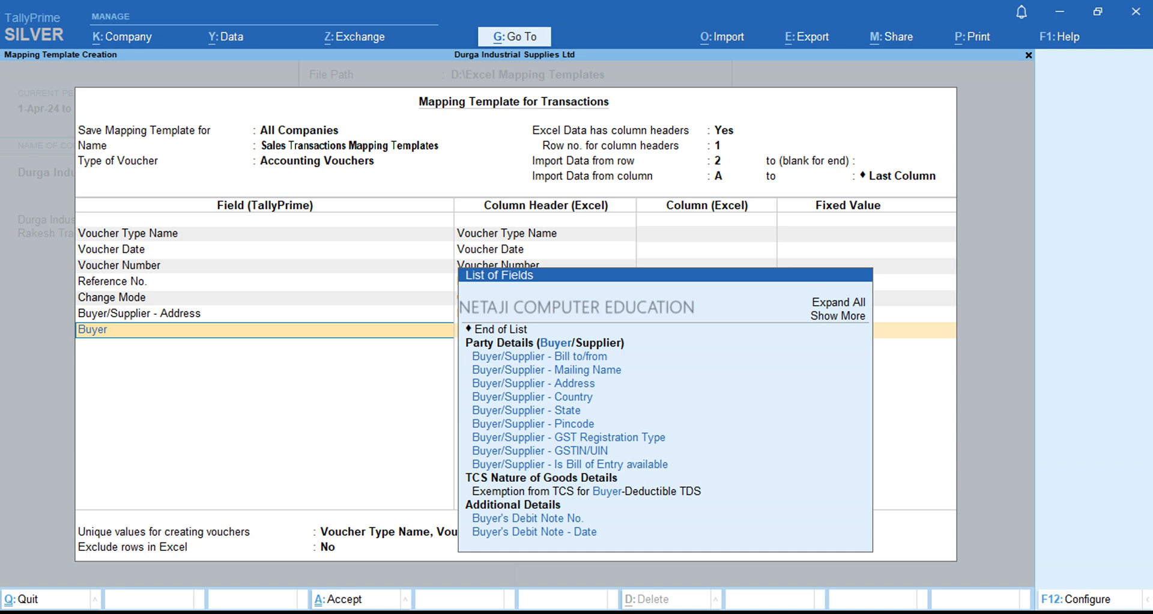
{"action": "key", "text": "Down"}
{"action": "key", "text": "Down"}
{"action": "key", "text": "Down"}
{"action": "key", "text": "Down"}
{"action": "key", "text": "Down"}
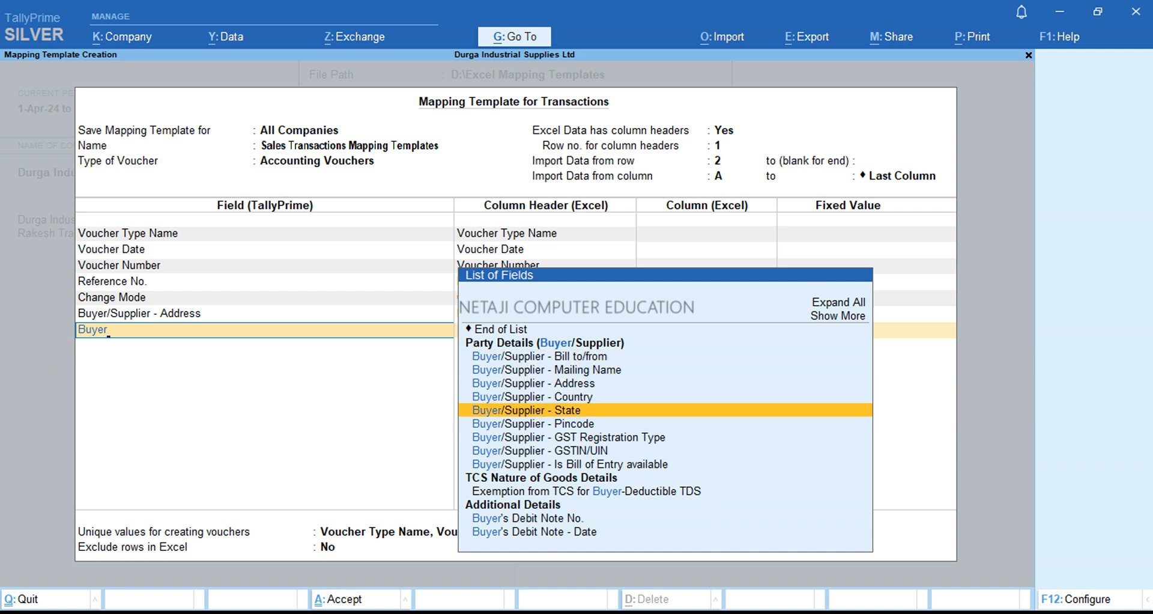
{"action": "key", "text": "Return"}
{"action": "key", "text": "Down"}
{"action": "key", "text": "Down"}
{"action": "key", "text": "Down"}
{"action": "key", "text": "Down"}
{"action": "key", "text": "Down"}
{"action": "key", "text": "Down"}
{"action": "key", "text": "Down"}
{"action": "key", "text": "Down"}
{"action": "key", "text": "Down"}
{"action": "key", "text": "Down"}
{"action": "key", "text": "Down"}
{"action": "key", "text": "Up"}
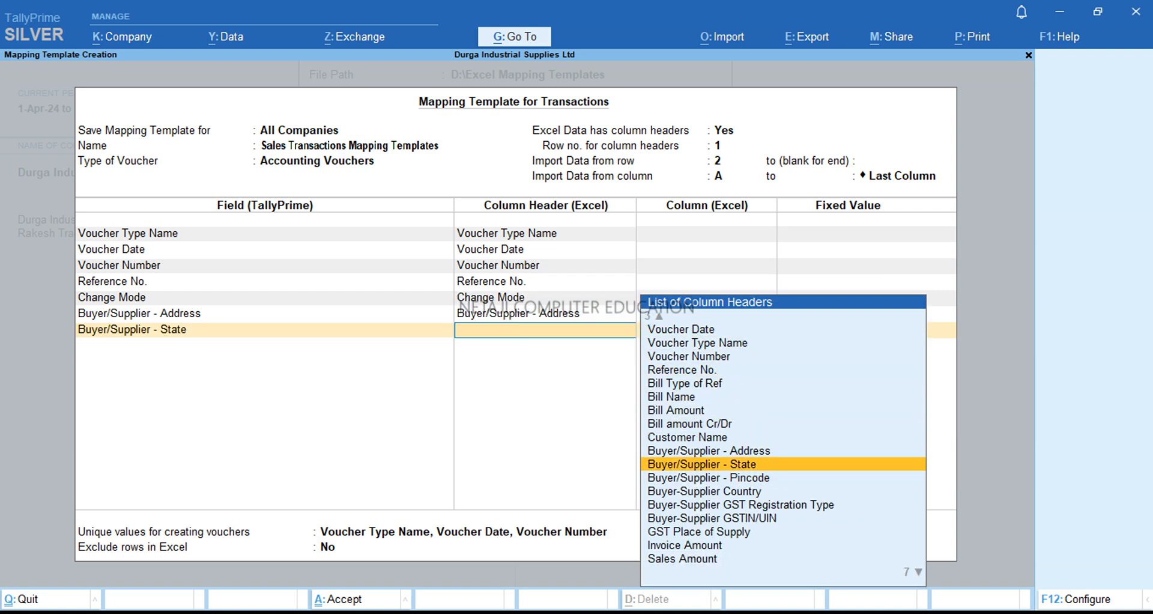
{"action": "key", "text": "Return"}
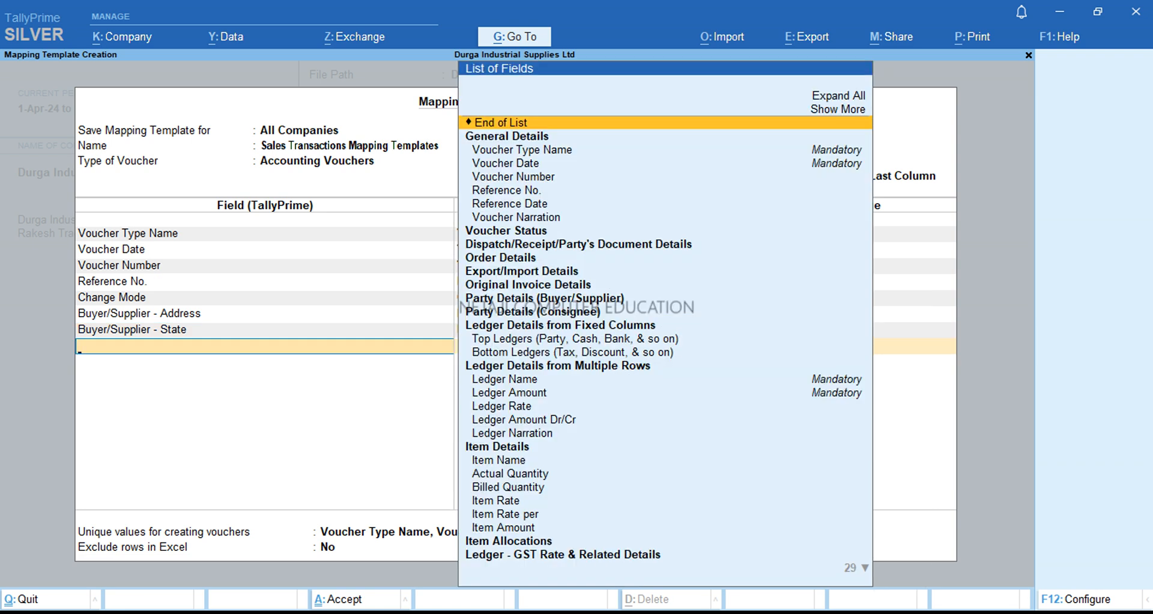
Step: Add the Buyer/Supplier - Pincode field and map it to the Buyer/Supplier - Pincode column header
{"action": "type", "text": "Buye"}
{"action": "key", "text": "Down"}
{"action": "key", "text": "Down"}
{"action": "key", "text": "Down"}
{"action": "key", "text": "Down"}
{"action": "key", "text": "Down"}
{"action": "key", "text": "Down"}
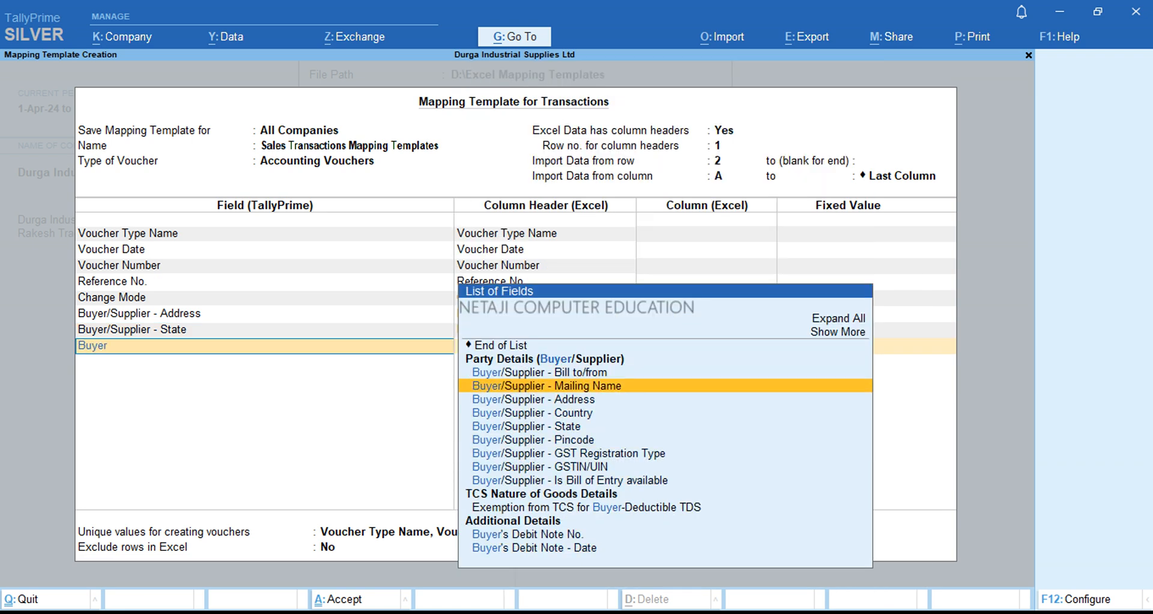
{"action": "key", "text": "Return"}
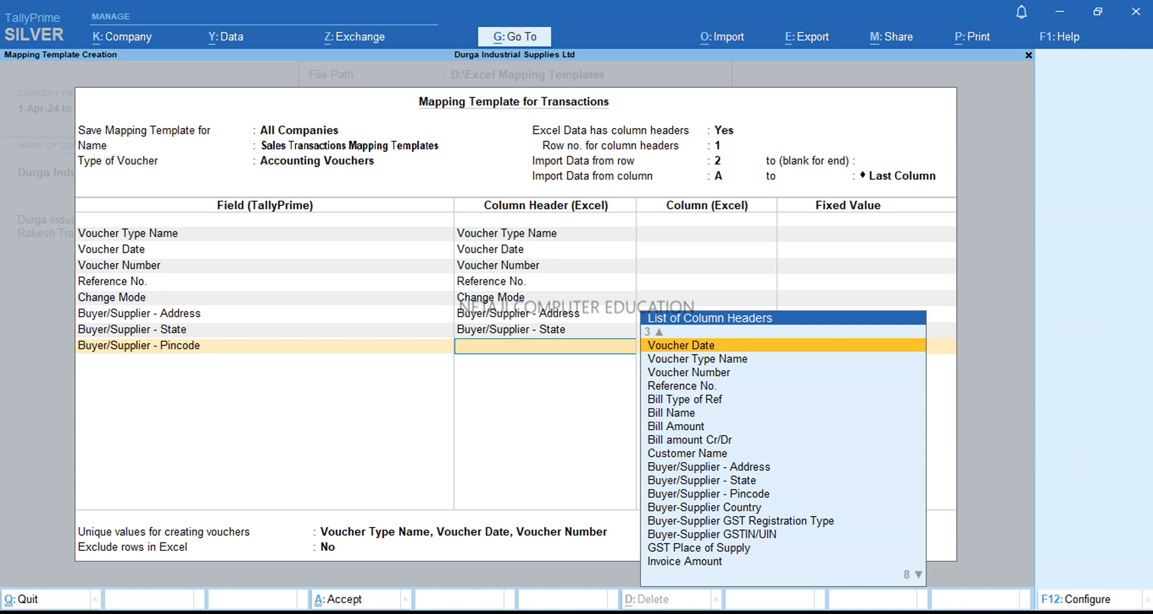
{"action": "key", "text": "Down"}
{"action": "key", "text": "Down"}
{"action": "key", "text": "Down"}
{"action": "key", "text": "Down"}
{"action": "key", "text": "Down"}
{"action": "key", "text": "Down"}
{"action": "key", "text": "Down"}
{"action": "key", "text": "Down"}
{"action": "key", "text": "Down"}
{"action": "key", "text": "Down"}
{"action": "key", "text": "Down"}
{"action": "key", "text": "Down"}
{"action": "key", "text": "Down"}
{"action": "key", "text": "Up"}
{"action": "key", "text": "Up"}
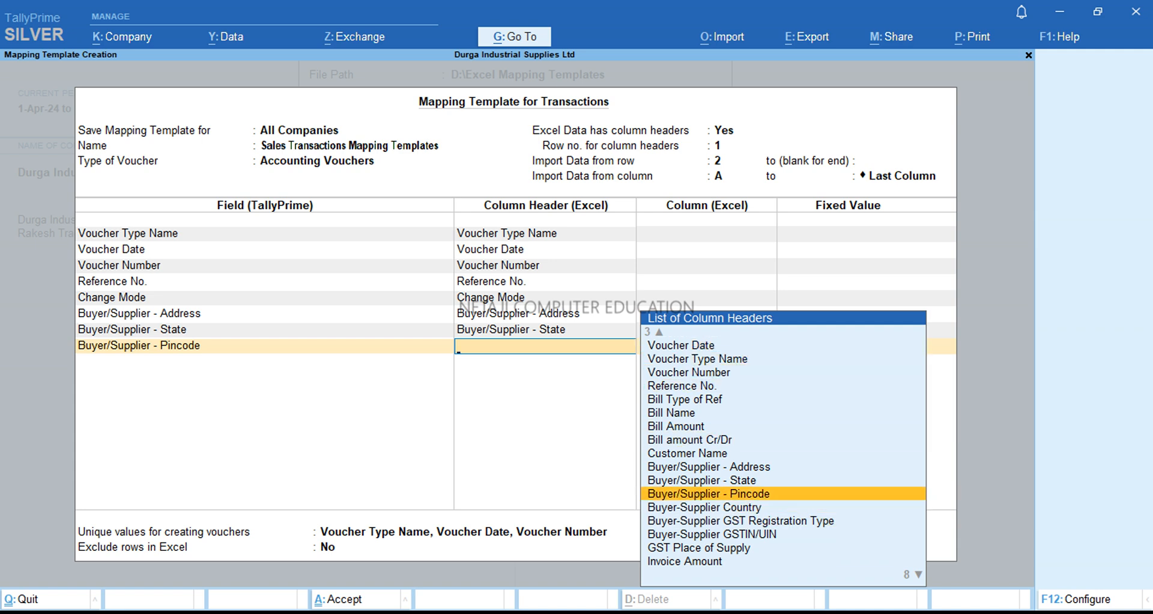
{"action": "key", "text": "Return"}
Step: Add the Buyer/Supplier - Country field and map it to the Buyer-Supplier Country column header
{"action": "type", "text": "Buye"}
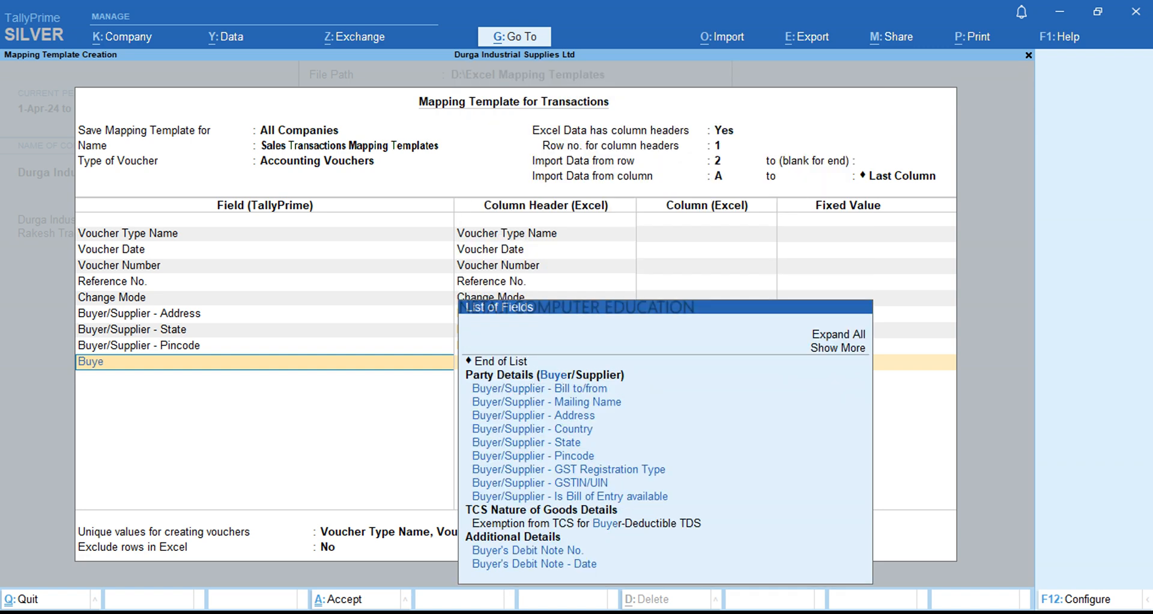
{"action": "key", "text": "Down"}
{"action": "key", "text": "Down"}
{"action": "key", "text": "Down"}
{"action": "key", "text": "Down"}
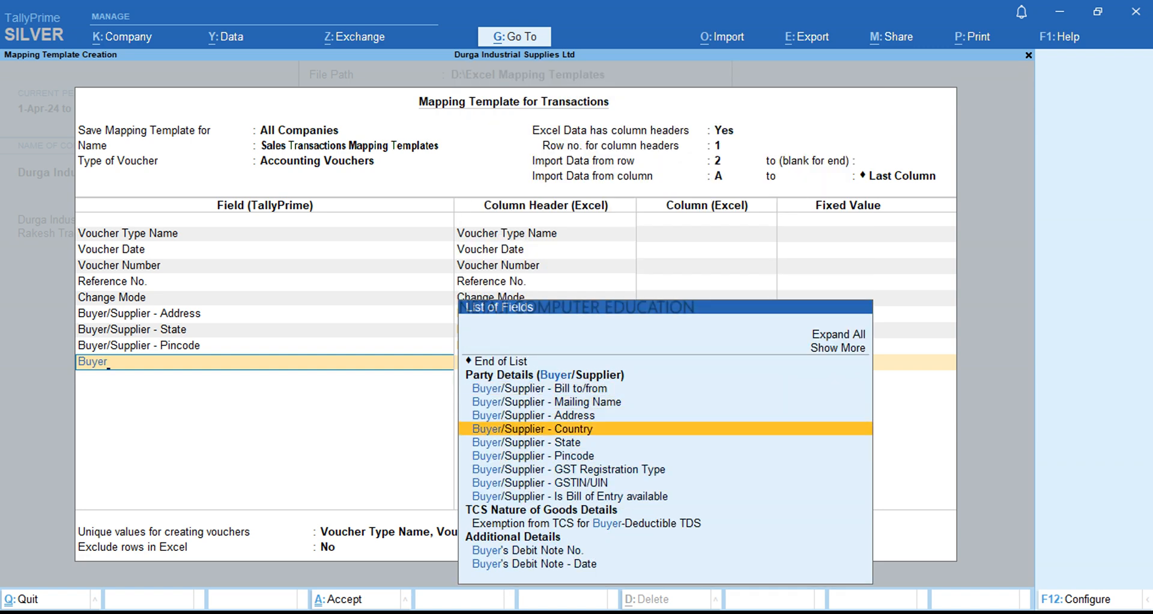
{"action": "key", "text": "Return"}
{"action": "key", "text": "Down"}
{"action": "key", "text": "Down"}
{"action": "key", "text": "Down"}
{"action": "key", "text": "Down"}
{"action": "key", "text": "Down"}
{"action": "key", "text": "Down"}
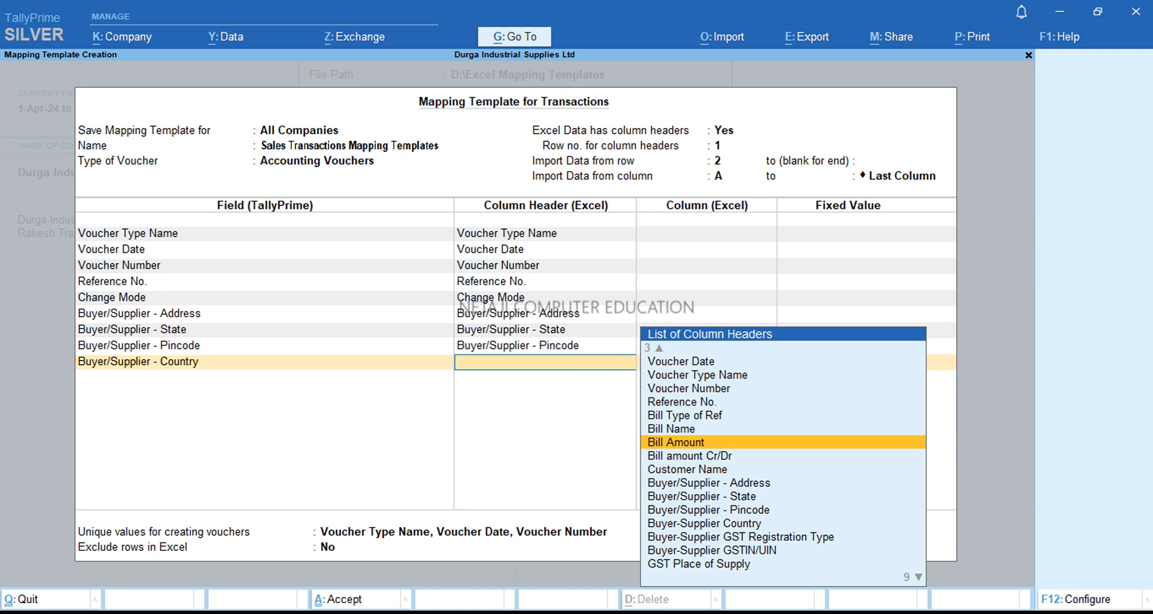
{"action": "key", "text": "Down"}
{"action": "key", "text": "Down"}
{"action": "key", "text": "Down"}
{"action": "key", "text": "Down"}
{"action": "key", "text": "Down"}
{"action": "key", "text": "Down"}
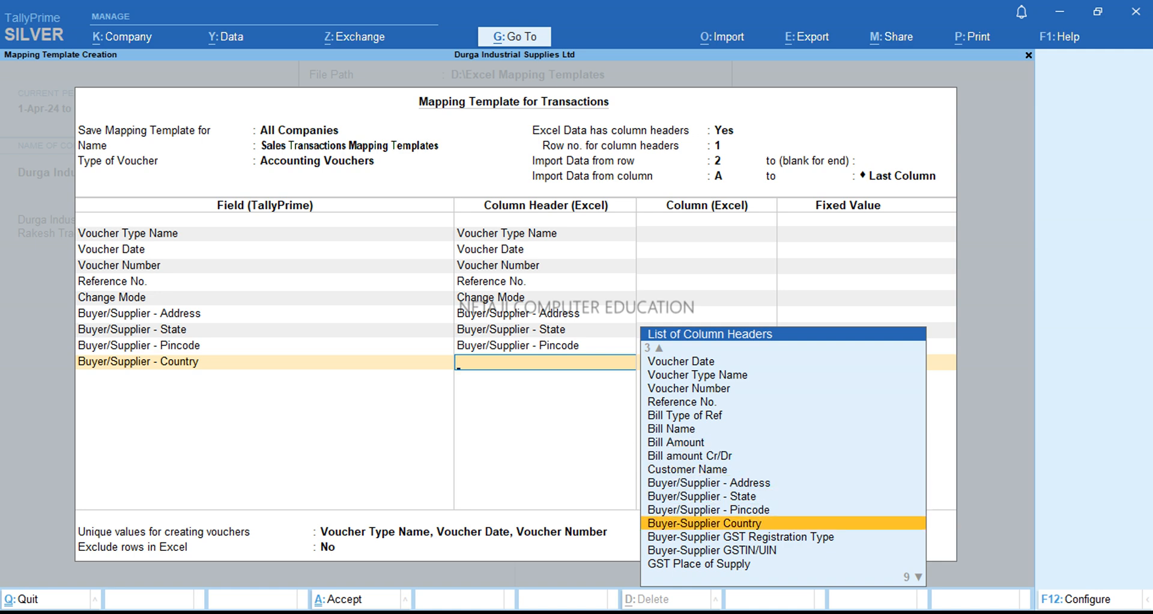
{"action": "key", "text": "Return"}
Step: Add the Buyer/Supplier - GST Registration Type field and map it to the Buyer-Supplier GST Registration Type column header
{"action": "type", "text": "Buye"}
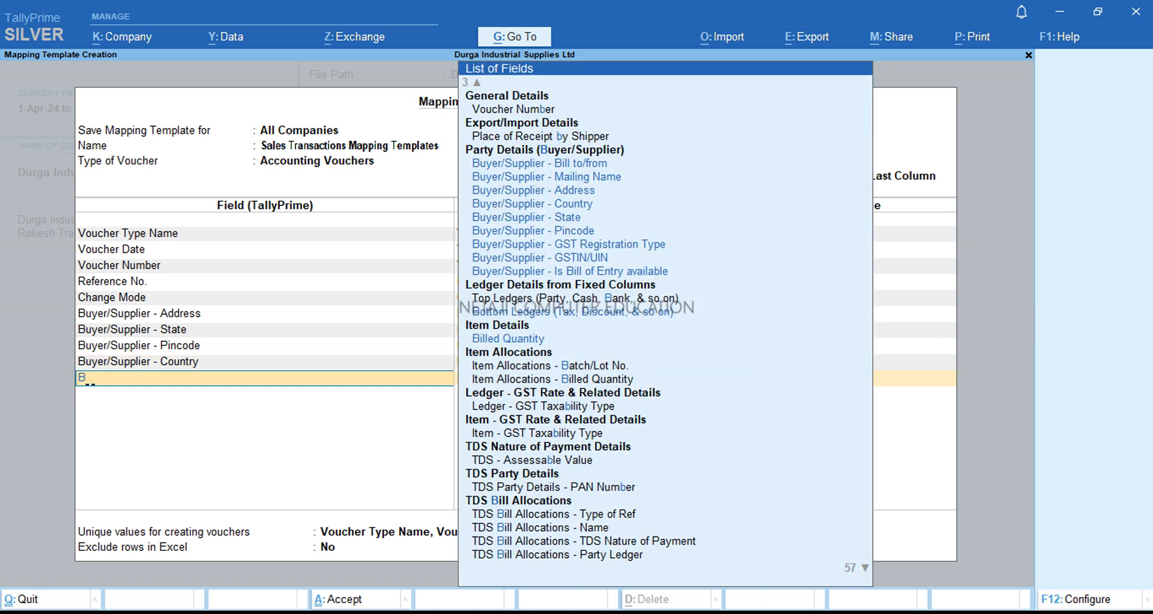
{"action": "key", "text": "Down"}
{"action": "key", "text": "Down"}
{"action": "key", "text": "Down"}
{"action": "key", "text": "Down"}
{"action": "key", "text": "Down"}
{"action": "key", "text": "Down"}
{"action": "key", "text": "Down"}
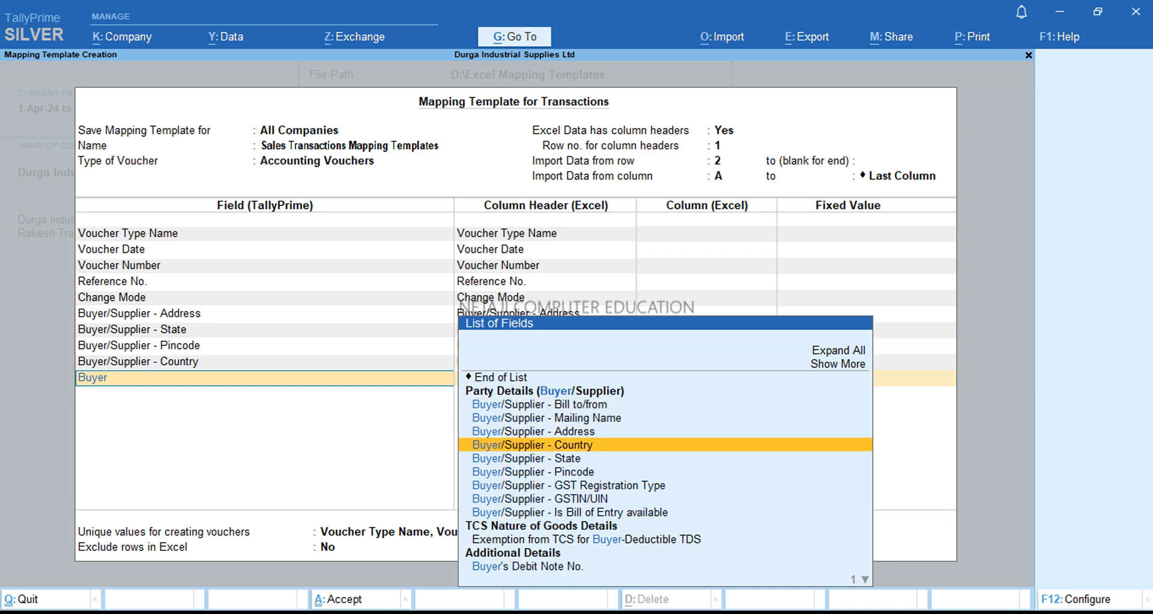
{"action": "key", "text": "Return"}
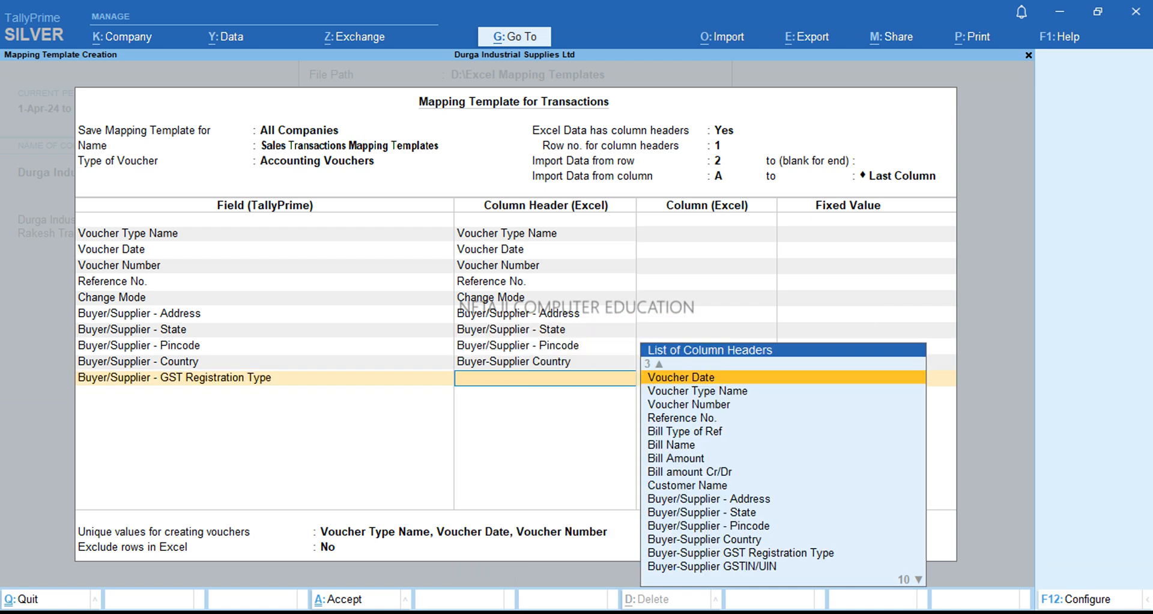
{"action": "key", "text": "Down"}
{"action": "key", "text": "Down"}
{"action": "key", "text": "Down"}
{"action": "key", "text": "Down"}
{"action": "key", "text": "Down"}
{"action": "key", "text": "Down"}
{"action": "key", "text": "Down"}
{"action": "key", "text": "Down"}
{"action": "key", "text": "Down"}
{"action": "key", "text": "Down"}
{"action": "key", "text": "Down"}
{"action": "key", "text": "Down"}
{"action": "key", "text": "Down"}
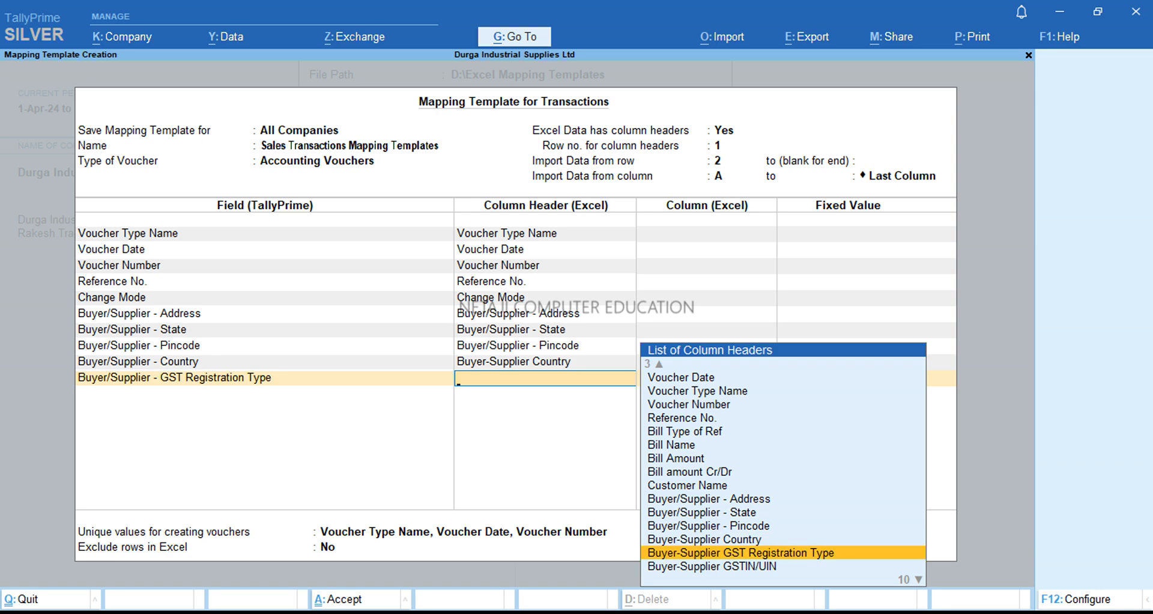
{"action": "key", "text": "Return"}
Step: Add the Buyer/Supplier - GSTIN/UIN field and map it to the Buyer-Supplier GSTIN/UIN column header
{"action": "type", "text": "Buye"}
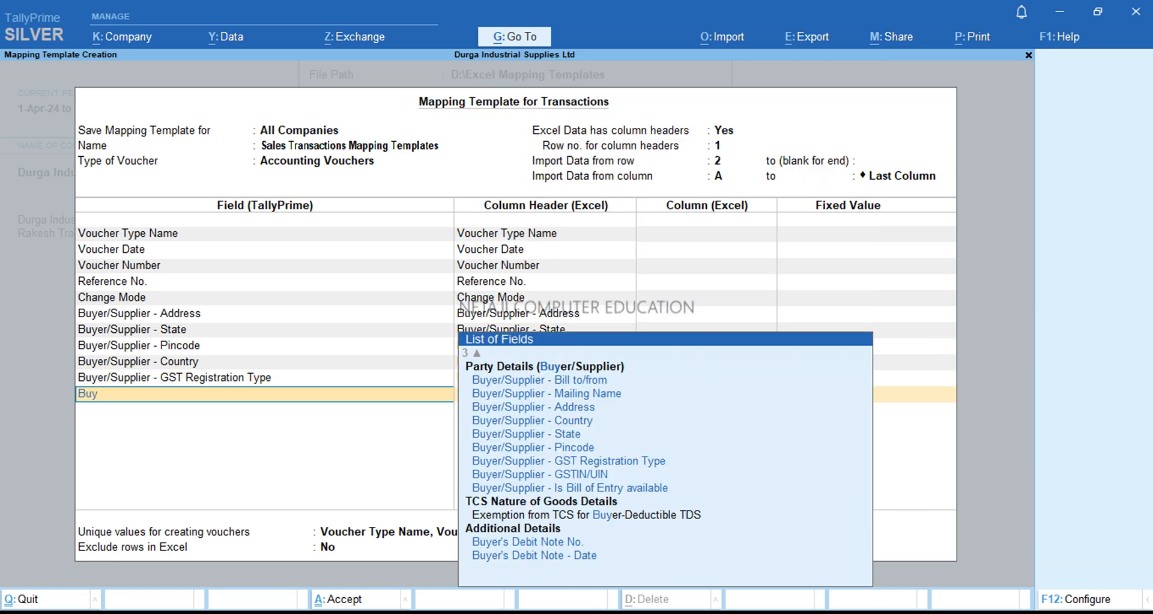
{"action": "key", "text": "Down"}
{"action": "key", "text": "Down"}
{"action": "key", "text": "Down"}
{"action": "key", "text": "Down"}
{"action": "key", "text": "Down"}
{"action": "key", "text": "Down"}
{"action": "key", "text": "Down"}
{"action": "key", "text": "Down"}
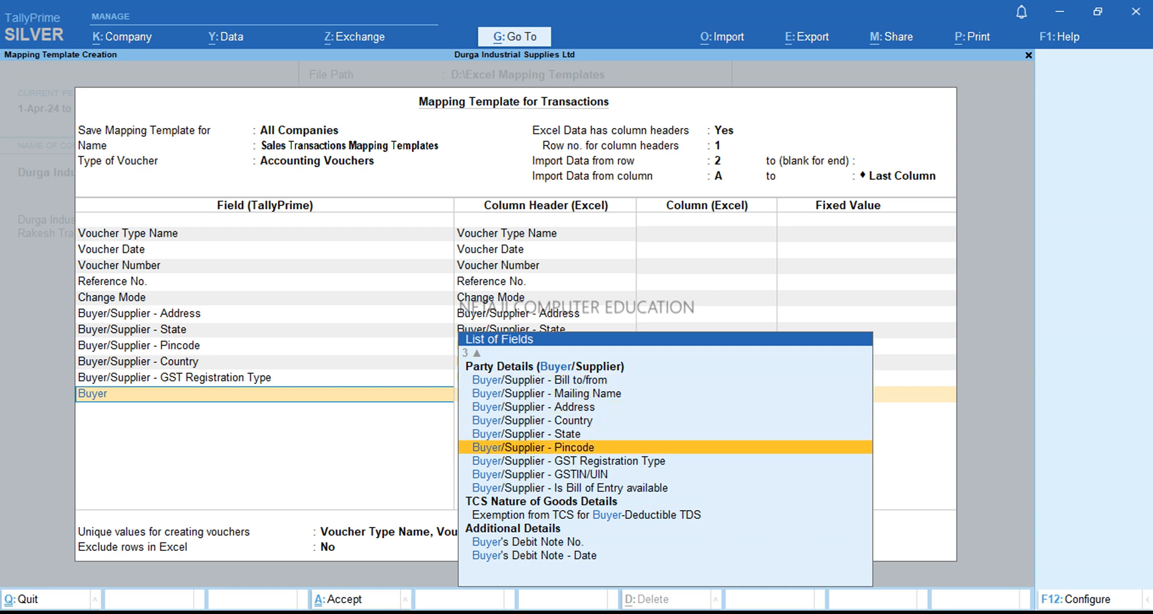
{"action": "key", "text": "Return"}
{"action": "key", "text": "Down"}
{"action": "key", "text": "Down"}
{"action": "key", "text": "Down"}
{"action": "key", "text": "Down"}
{"action": "key", "text": "Down"}
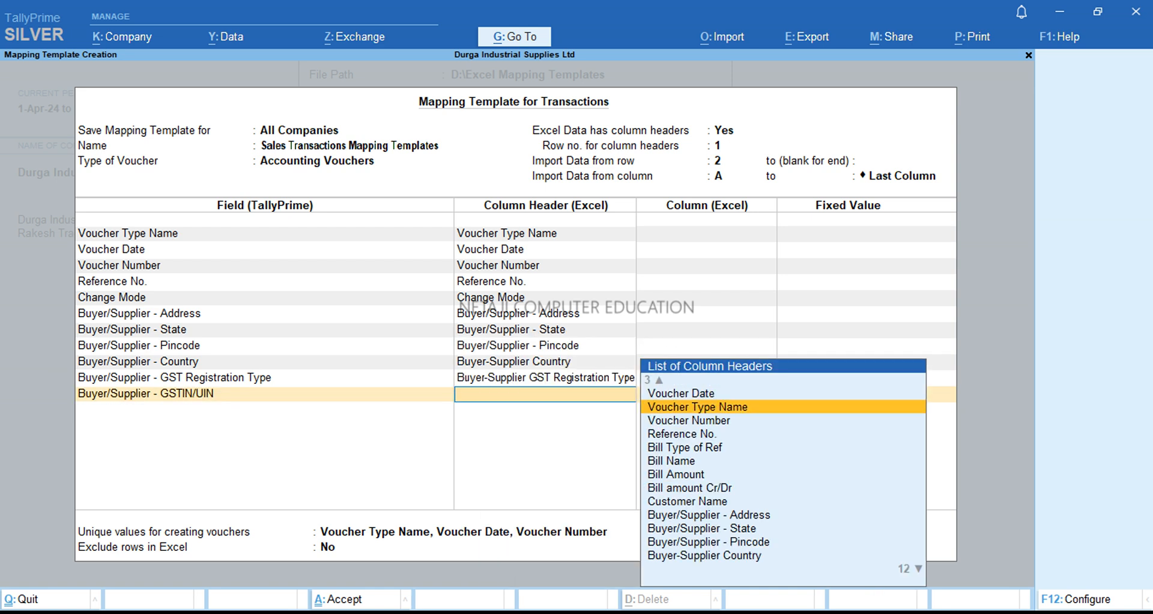
{"action": "key", "text": "Down"}
{"action": "key", "text": "Down"}
{"action": "key", "text": "Down"}
{"action": "key", "text": "Down"}
{"action": "key", "text": "Down"}
{"action": "key", "text": "Down"}
{"action": "key", "text": "Down"}
{"action": "key", "text": "Down"}
{"action": "key", "text": "Down"}
{"action": "key", "text": "Down"}
{"action": "key", "text": "Down"}
{"action": "key", "text": "Down"}
{"action": "key", "text": "Down"}
{"action": "key", "text": "Down"}
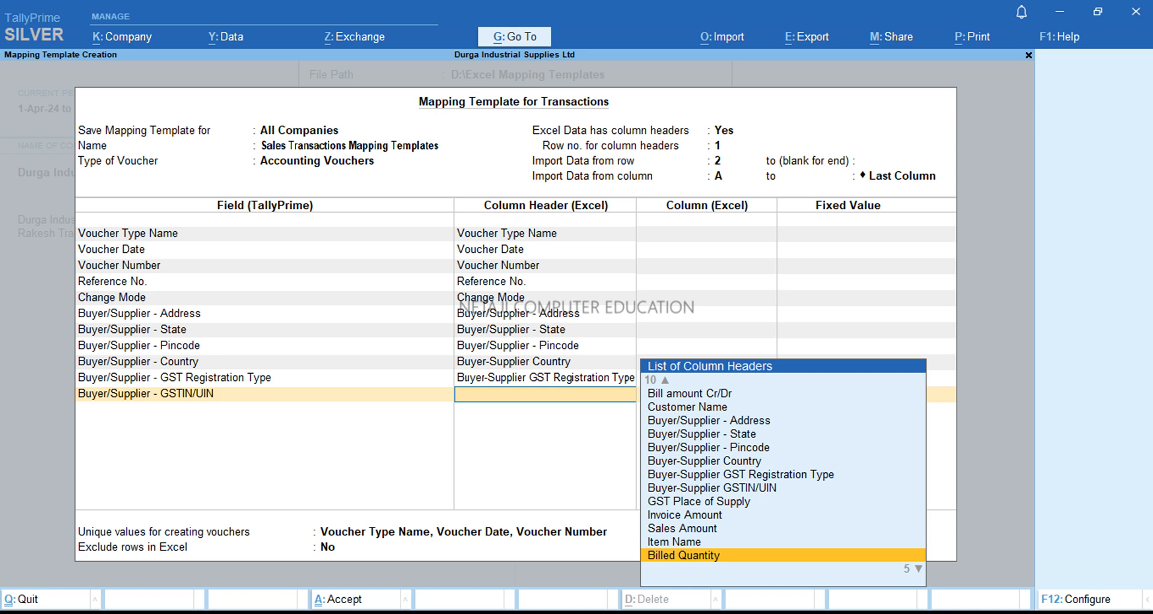
{"action": "key", "text": "Up"}
{"action": "key", "text": "Up"}
{"action": "key", "text": "Up"}
{"action": "key", "text": "Up"}
{"action": "key", "text": "Up"}
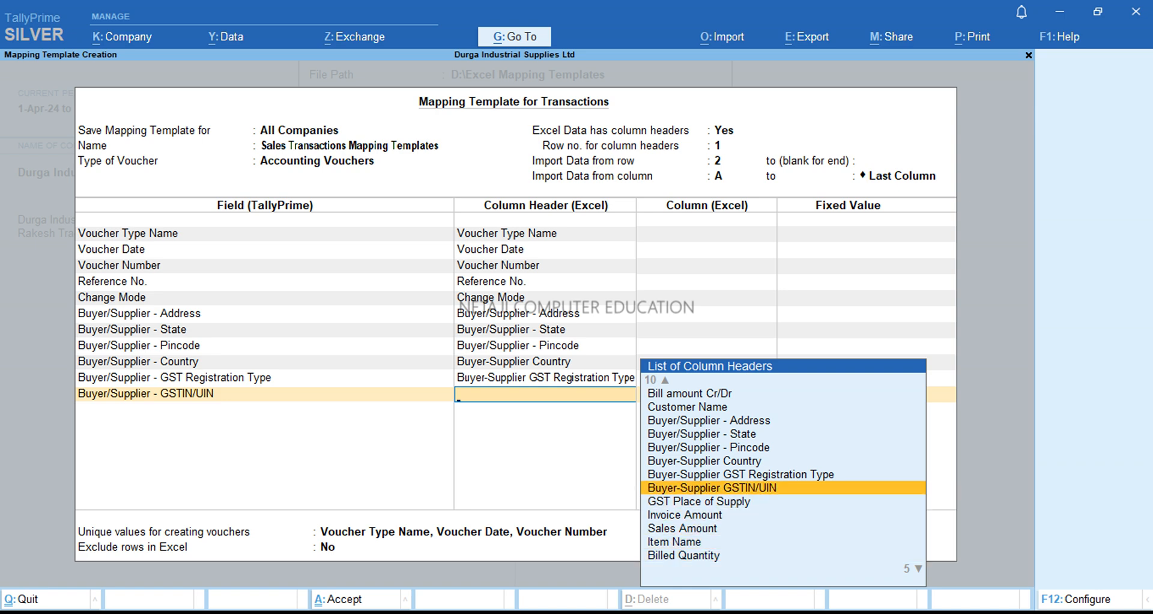
{"action": "key", "text": "Return"}
{"action": "type", "text": "Buye"}
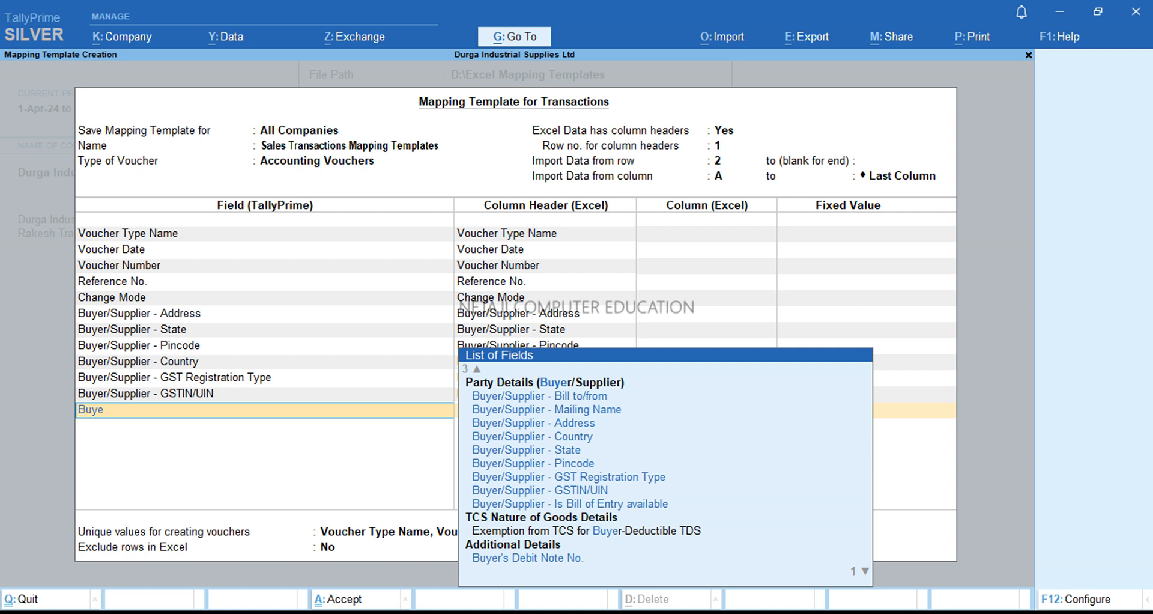
{"action": "key", "text": "Down"}
{"action": "key", "text": "Down"}
{"action": "key", "text": "Down"}
{"action": "key", "text": "Down"}
{"action": "key", "text": "Down"}
{"action": "key", "text": "Down"}
{"action": "key", "text": "Down"}
{"action": "key", "text": "Down"}
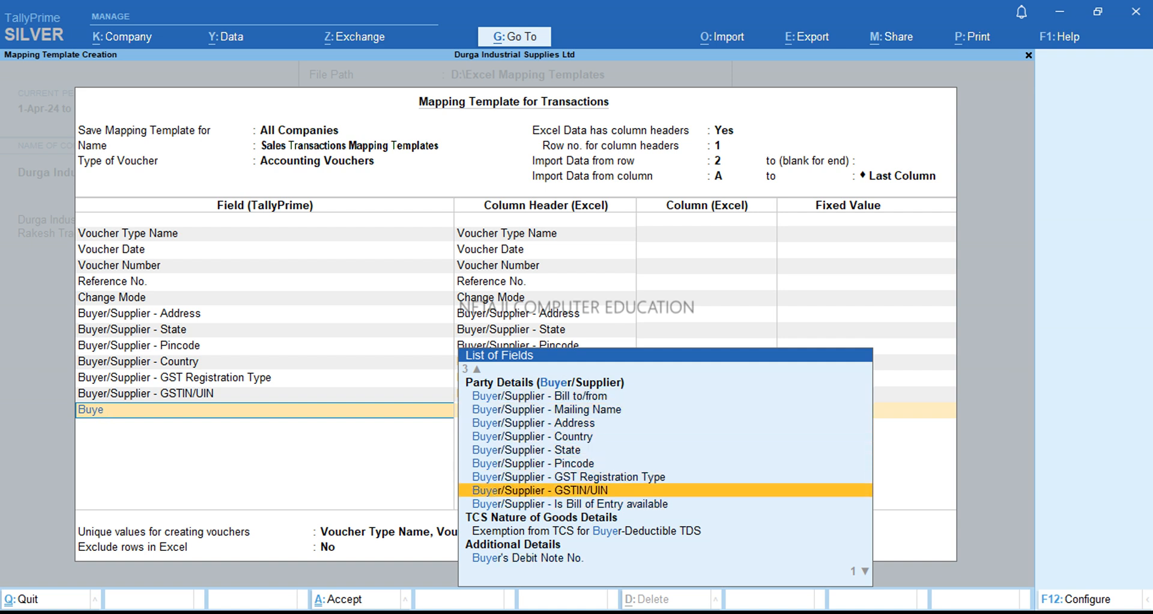
{"action": "key", "text": "Down"}
{"action": "key", "text": "Down"}
{"action": "key", "text": "Down"}
{"action": "key", "text": "Up"}
{"action": "key", "text": "Up"}
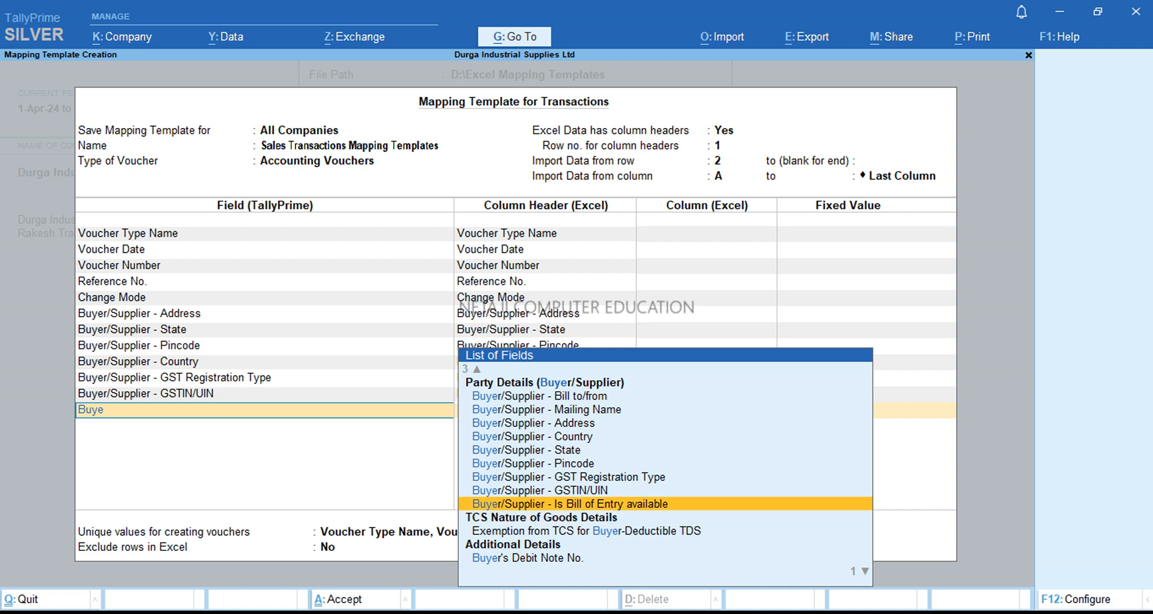
{"action": "key", "text": "Up"}
{"action": "key", "text": "Up"}
{"action": "key", "text": "Up"}
{"action": "key", "text": "Up"}
{"action": "key", "text": "Up"}
{"action": "key", "text": "Up"}
{"action": "key", "text": "Up"}
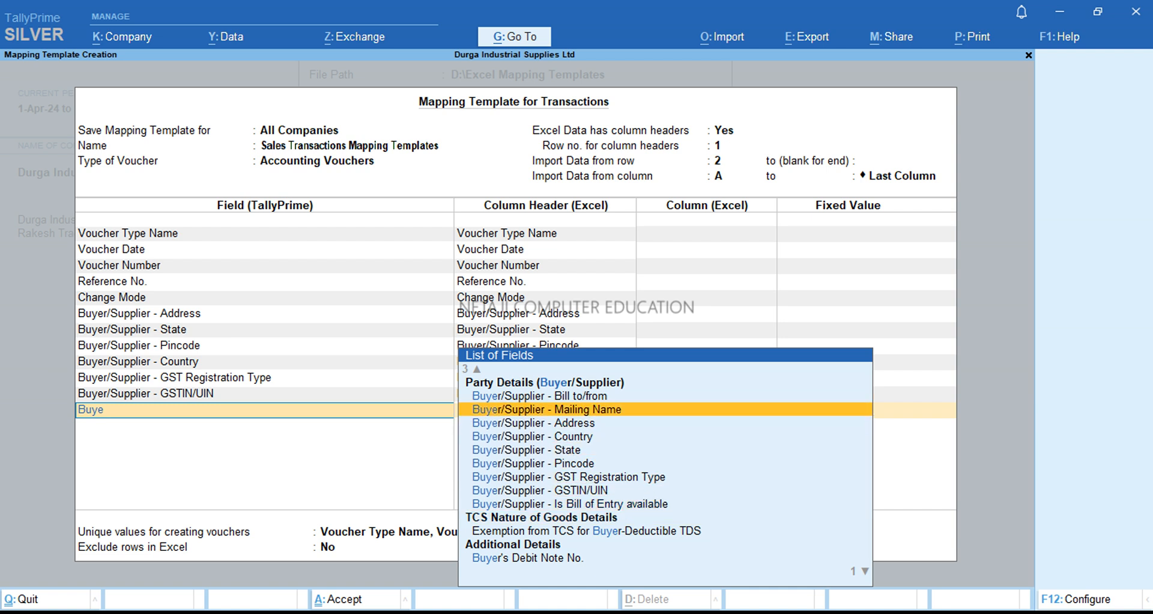
{"action": "key", "text": "Up"}
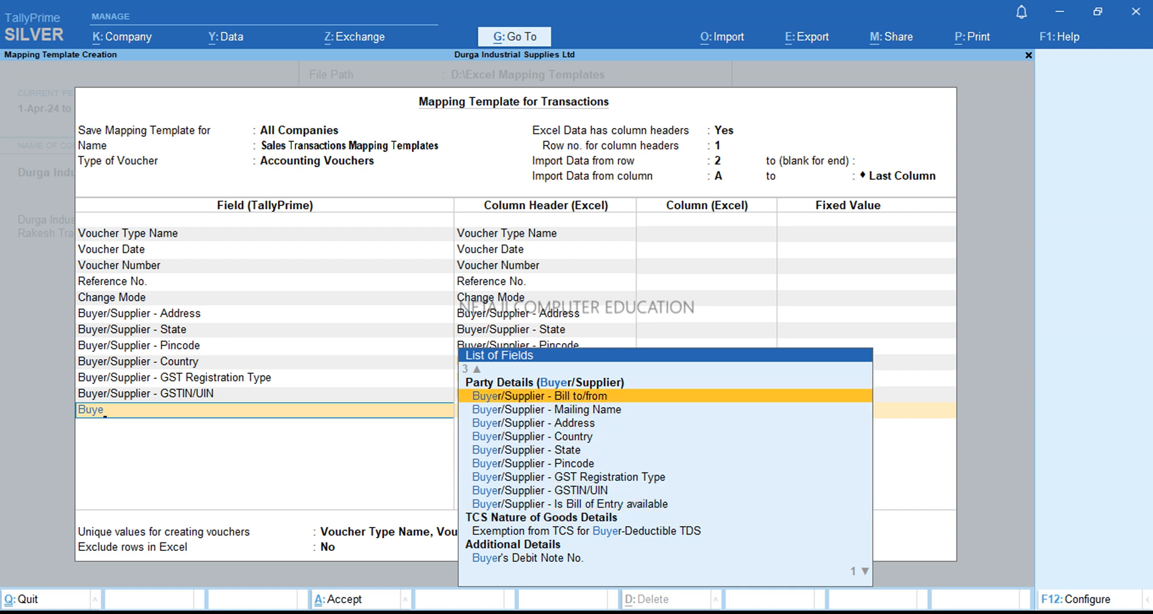
{"action": "key", "text": "BackSpace"}
{"action": "key", "text": "BackSpace"}
{"action": "key", "text": "BackSpace"}
{"action": "key", "text": "BackSpace"}
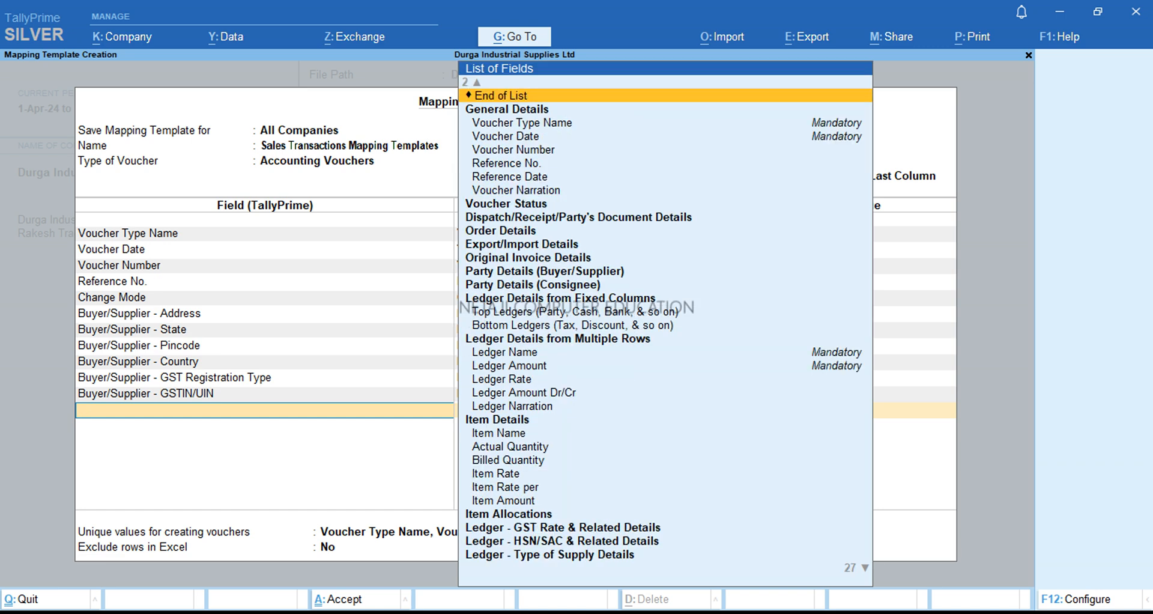
Step: Show more fields in the list of TallyPrime fields and expand all of its groups
{"action": "key", "text": "Up"}
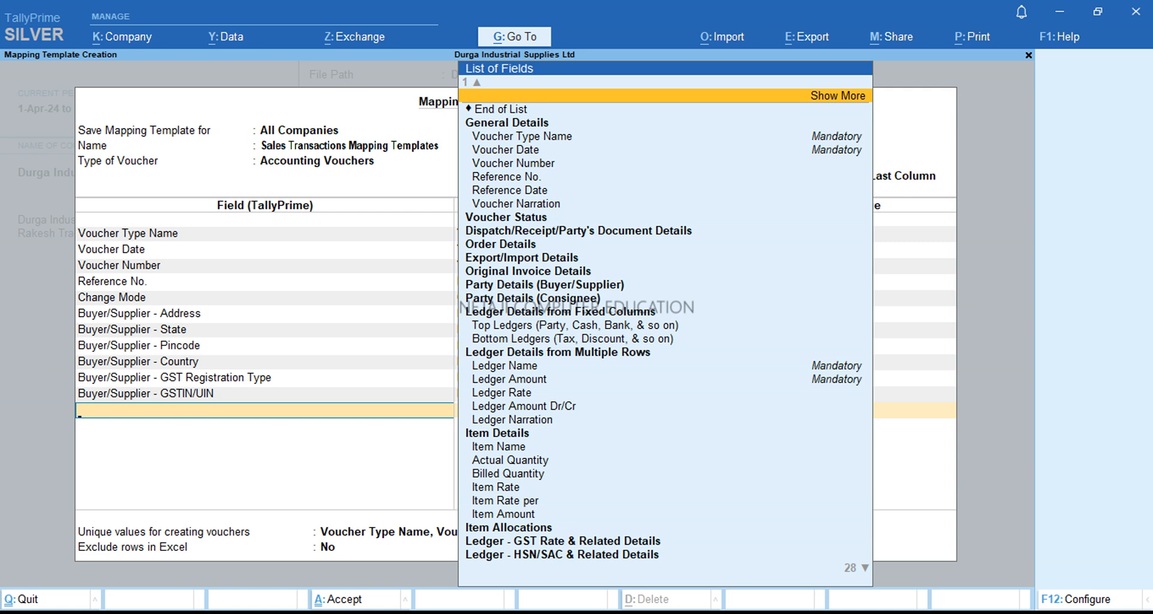
{"action": "key", "text": "Up"}
{"action": "key", "text": "Down"}
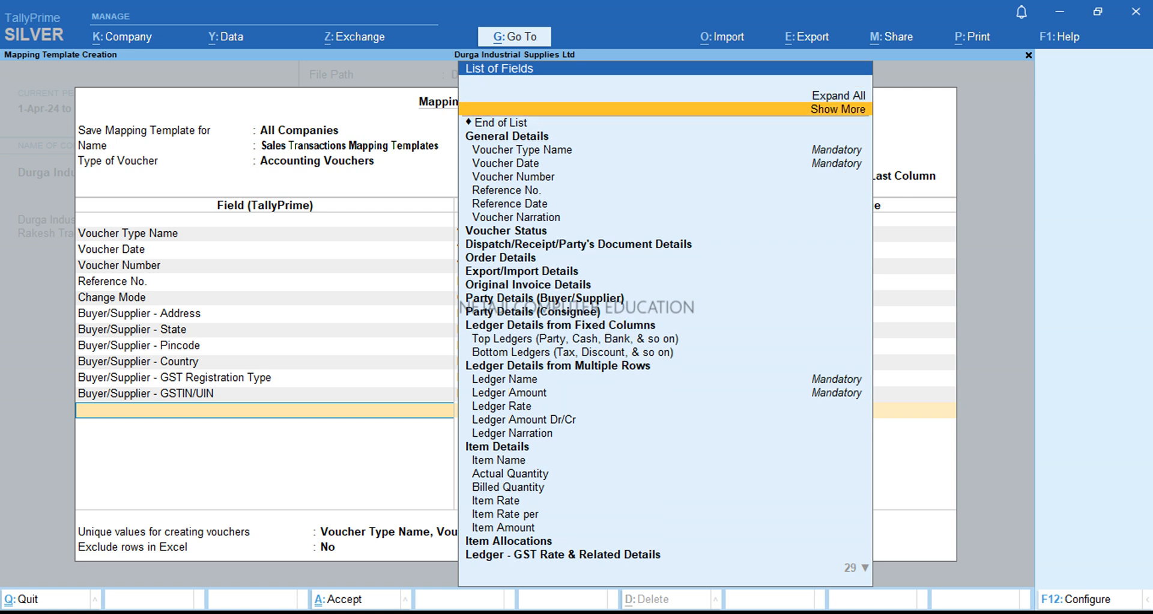
{"action": "key", "text": "Return"}
{"action": "key", "text": "Up"}
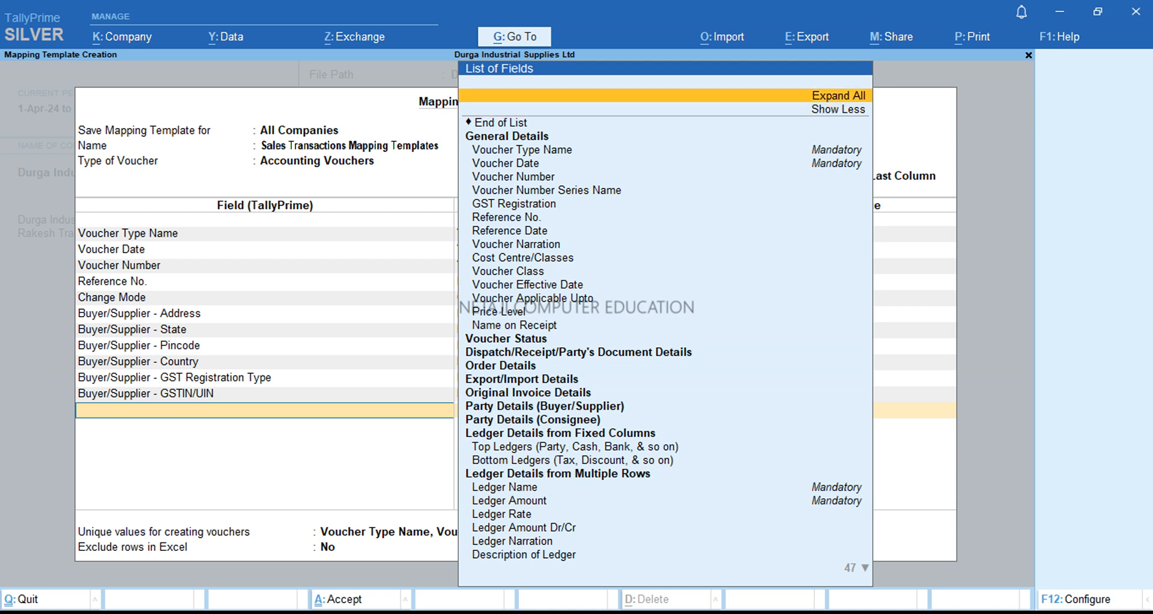
{"action": "key", "text": "Return"}
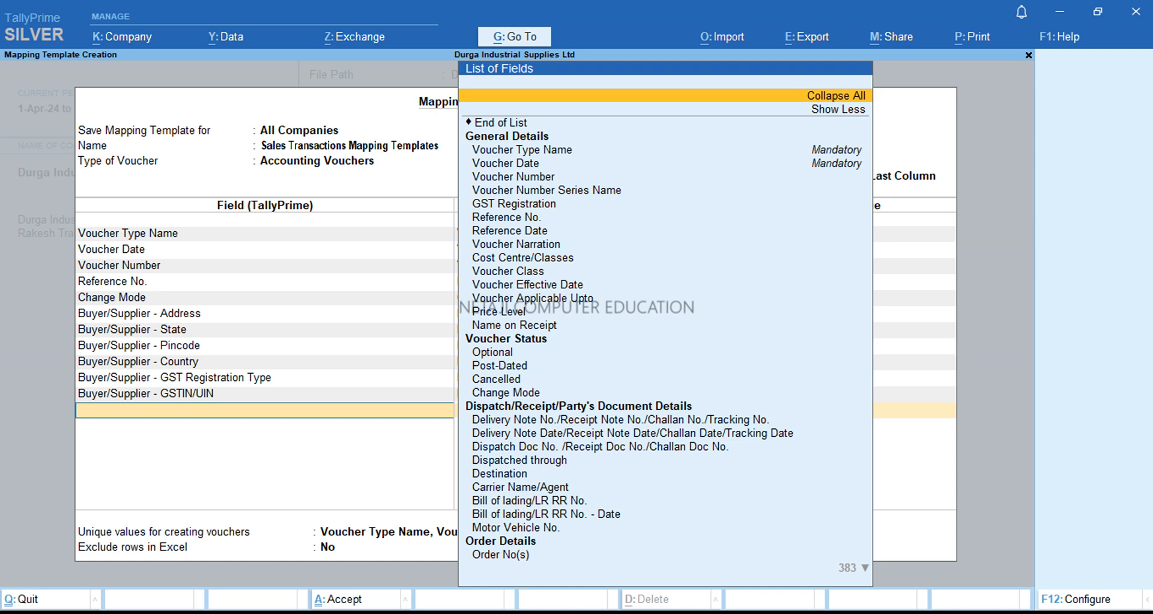
Step: Add the Buyer/Supplier - Place of Supply field and map it to the GST Place of Supply column header
{"action": "type", "text": "Buyer"}
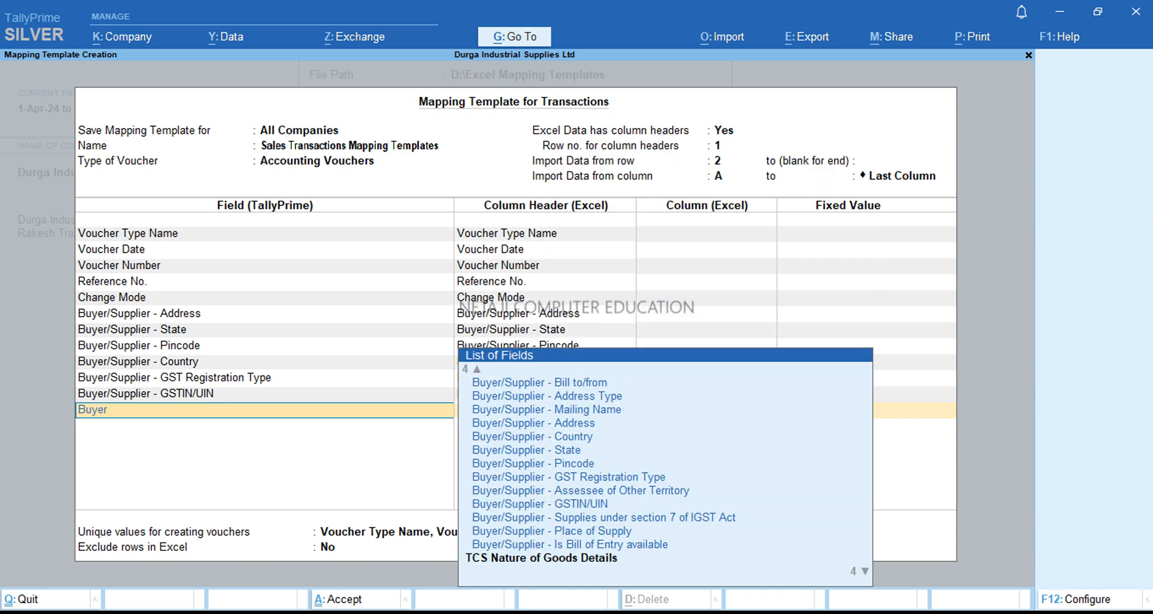
{"action": "key", "text": "Down"}
{"action": "key", "text": "Down"}
{"action": "key", "text": "Down"}
{"action": "key", "text": "Down"}
{"action": "key", "text": "Down"}
{"action": "key", "text": "Down"}
{"action": "key", "text": "Down"}
{"action": "key", "text": "Down"}
{"action": "key", "text": "Down"}
{"action": "key", "text": "Down"}
{"action": "key", "text": "Down"}
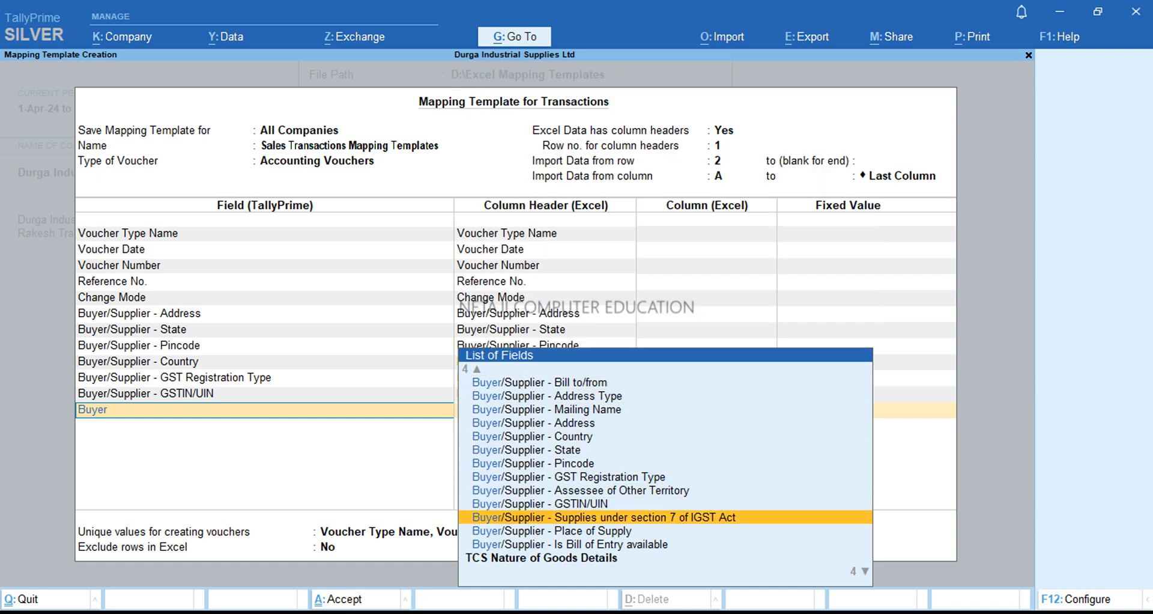
{"action": "key", "text": "Down"}
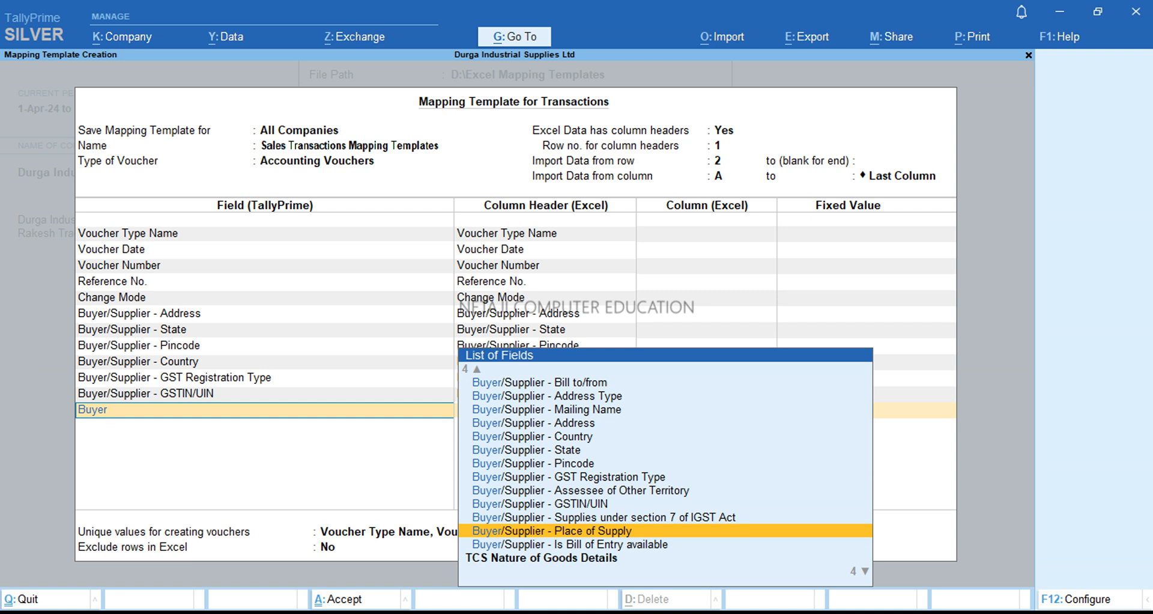
{"action": "key", "text": "Return"}
{"action": "key", "text": "Down"}
{"action": "key", "text": "Down"}
{"action": "key", "text": "Down"}
{"action": "key", "text": "Down"}
{"action": "key", "text": "Down"}
{"action": "key", "text": "Down"}
{"action": "key", "text": "Down"}
{"action": "key", "text": "Down"}
{"action": "key", "text": "Down"}
{"action": "key", "text": "Down"}
{"action": "key", "text": "Down"}
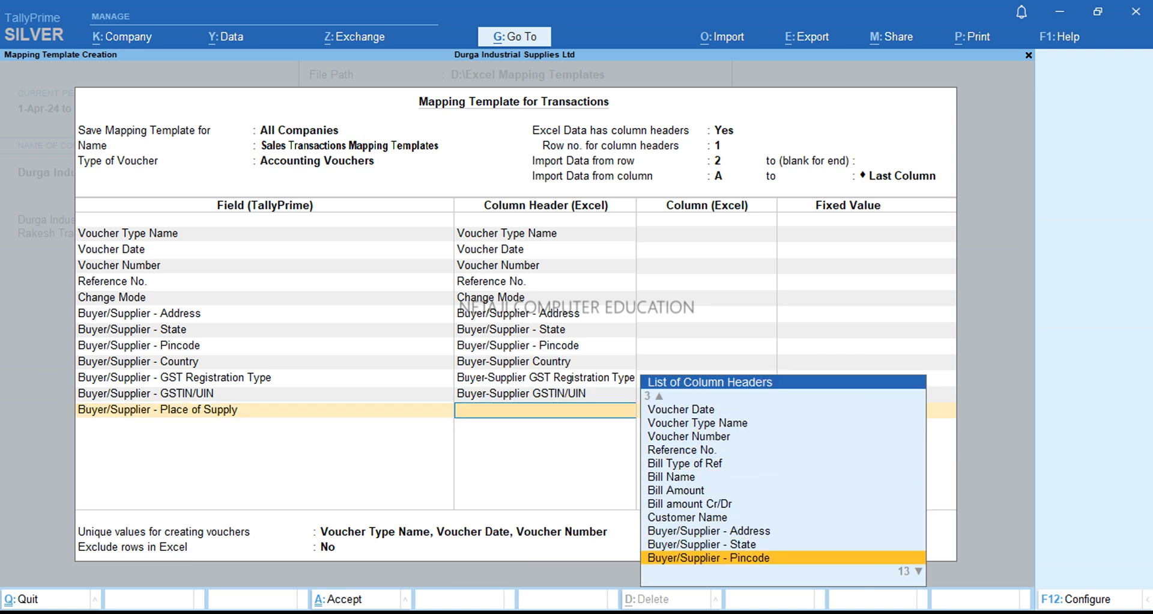
{"action": "key", "text": "Down"}
{"action": "key", "text": "Down"}
{"action": "key", "text": "Down"}
{"action": "key", "text": "Down"}
{"action": "key", "text": "Down"}
{"action": "key", "text": "Down"}
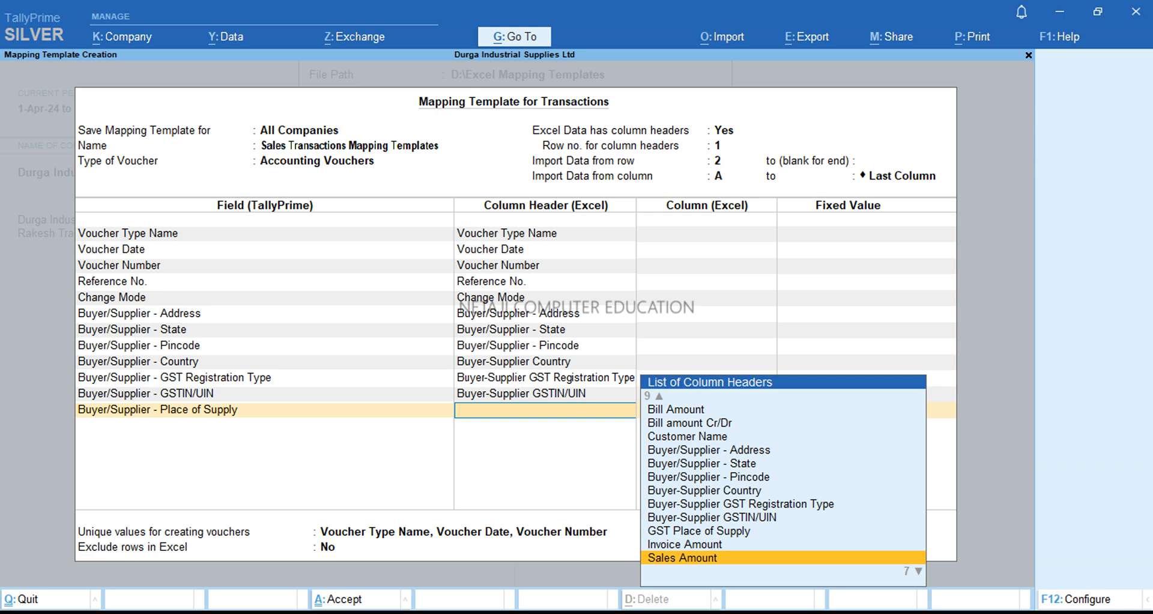
{"action": "key", "text": "Up"}
{"action": "key", "text": "Up"}
{"action": "key", "text": "Up"}
{"action": "key", "text": "Down"}
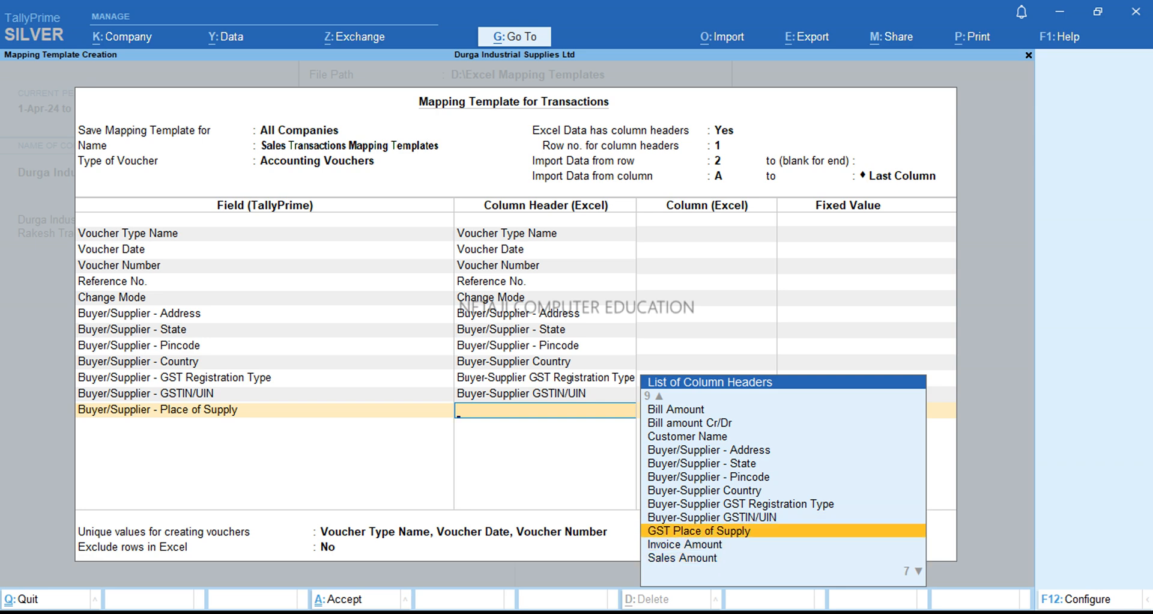
{"action": "key", "text": "Return"}
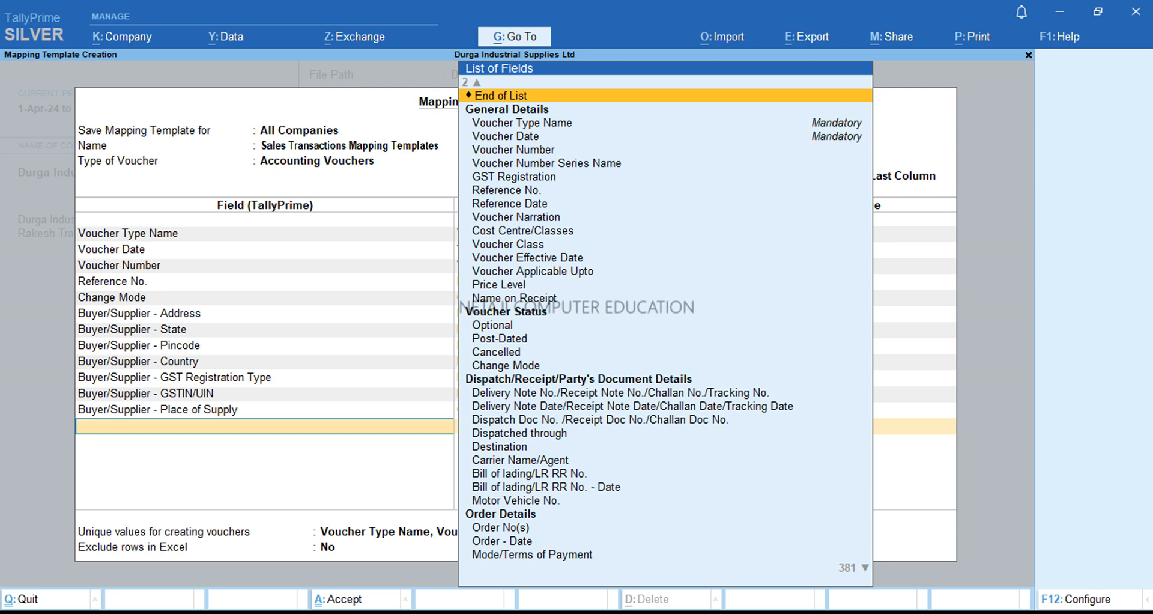
Step: Add the Top Ledgers (Party, Cash, Bank, & so on) field and map its Ledger Name to the Customer Name column header
{"action": "type", "text": "Top"}
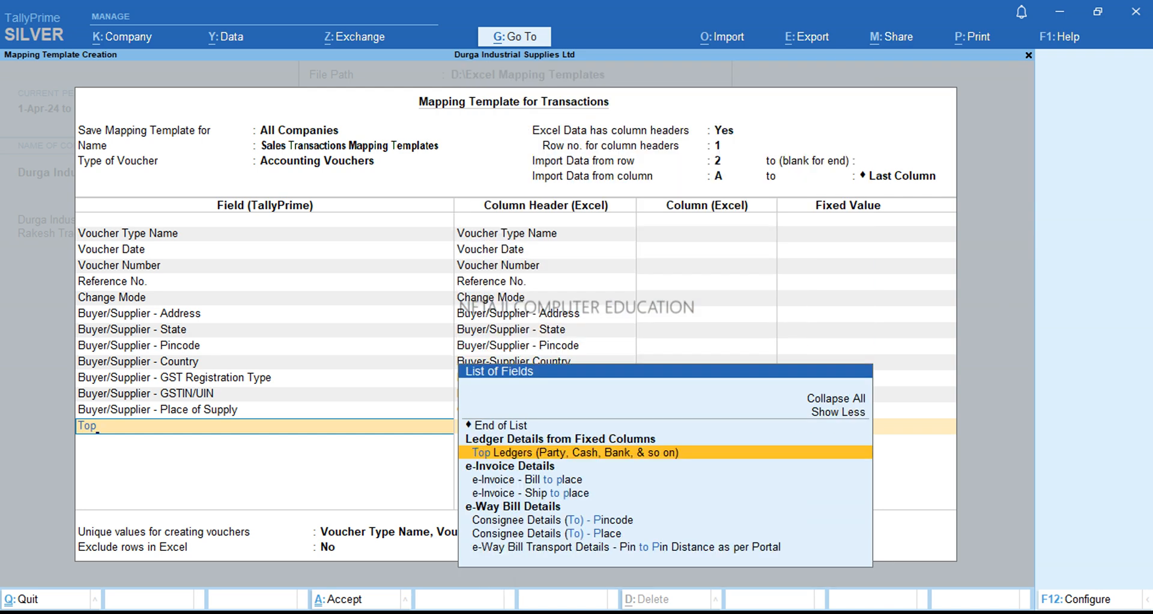
{"action": "key", "text": "Return"}
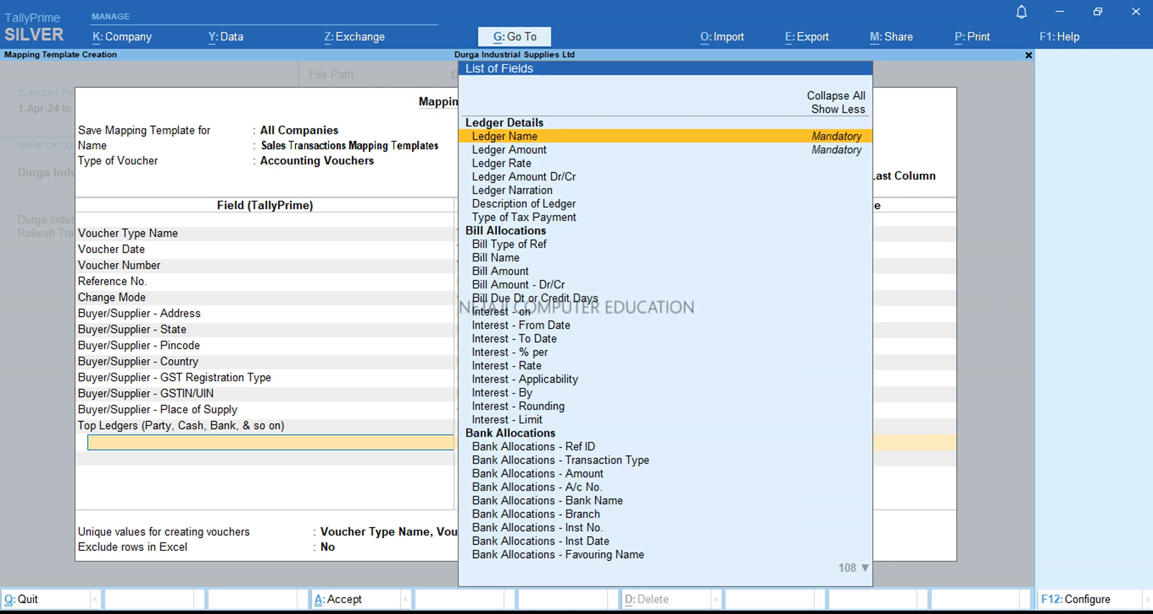
{"action": "key", "text": "Return"}
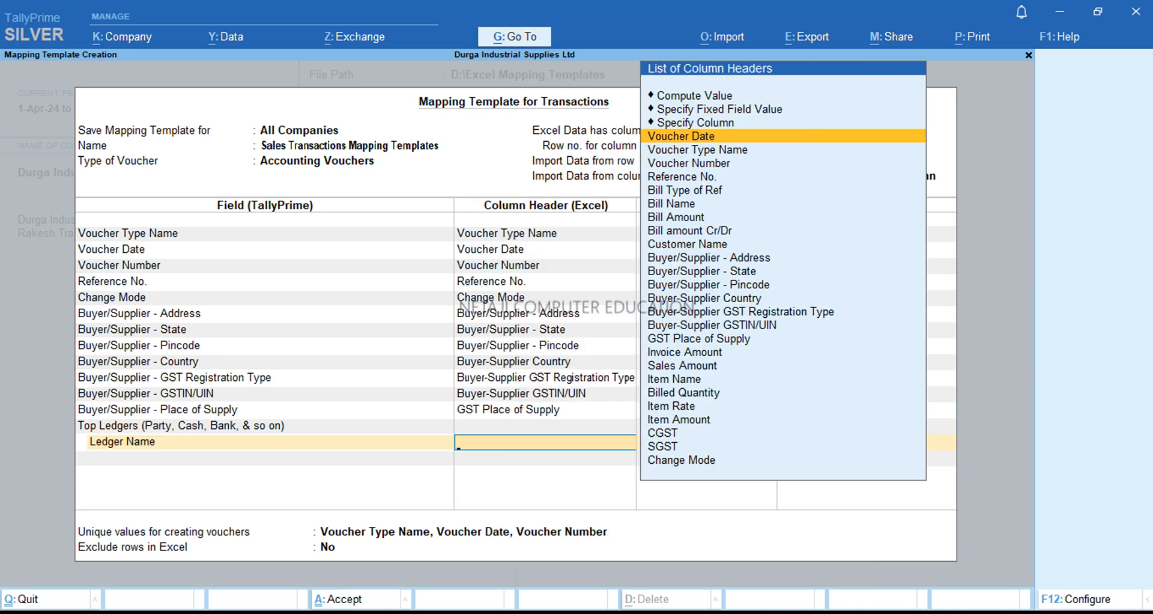
{"action": "key", "text": "Down"}
{"action": "key", "text": "Down"}
{"action": "key", "text": "Down"}
{"action": "key", "text": "Down"}
{"action": "key", "text": "Down"}
{"action": "key", "text": "Down"}
{"action": "key", "text": "Down"}
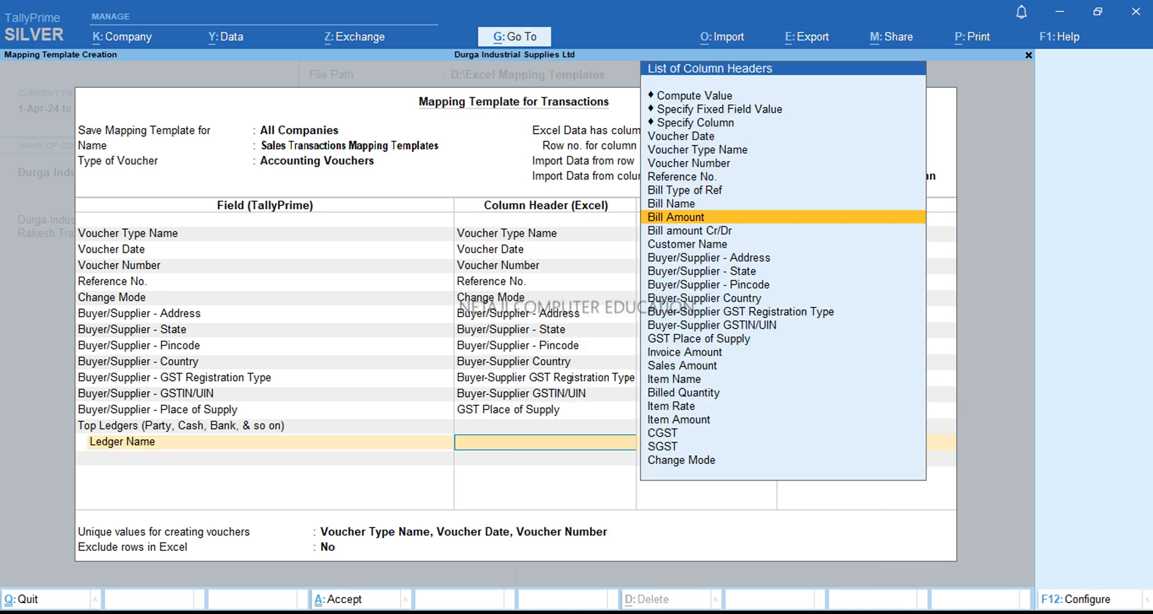
{"action": "key", "text": "Down"}
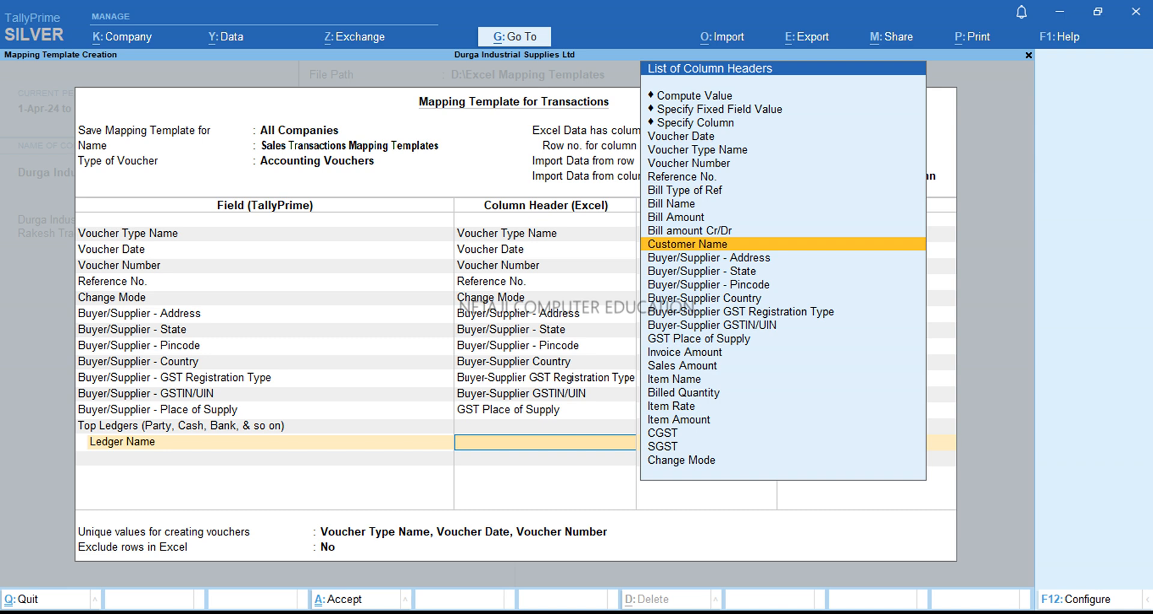
{"action": "key", "text": "Return"}
Step: Add the Ledger Amount field under Top Ledgers and map it to the Invoice Amount column header
{"action": "key", "text": "Down"}
{"action": "key", "text": "Down"}
{"action": "key", "text": "Down"}
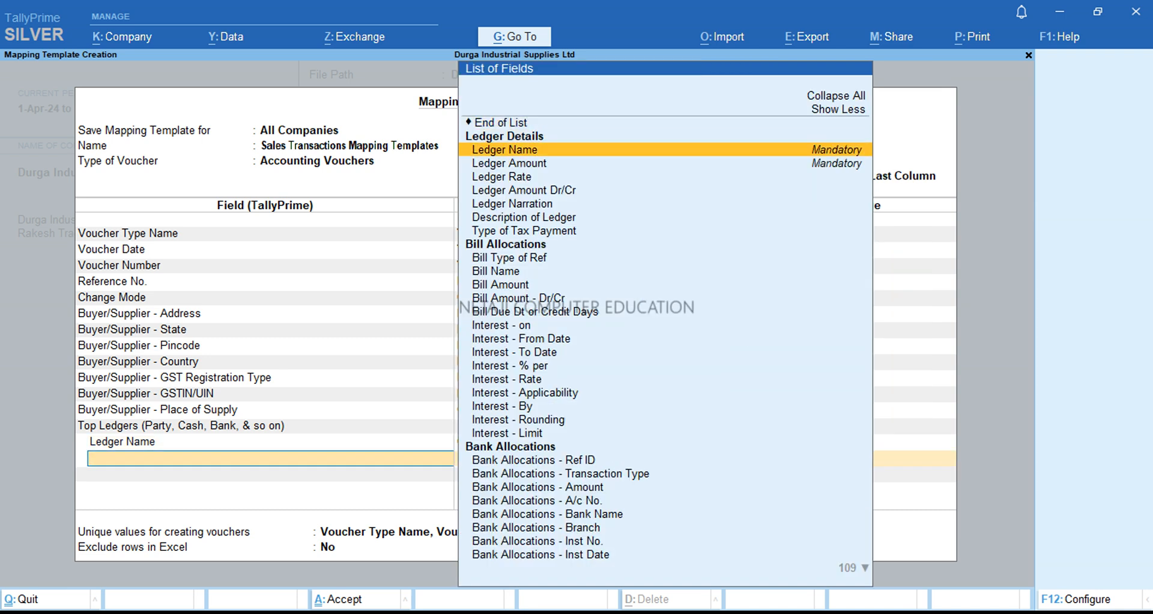
{"action": "key", "text": "Return"}
{"action": "key", "text": "Down"}
{"action": "key", "text": "Down"}
{"action": "key", "text": "Down"}
{"action": "key", "text": "Down"}
{"action": "key", "text": "Down"}
{"action": "key", "text": "Down"}
{"action": "key", "text": "Down"}
{"action": "key", "text": "Down"}
{"action": "key", "text": "Down"}
{"action": "key", "text": "Down"}
{"action": "key", "text": "Down"}
{"action": "key", "text": "Down"}
{"action": "key", "text": "Down"}
{"action": "key", "text": "Down"}
{"action": "key", "text": "Down"}
{"action": "key", "text": "Down"}
{"action": "key", "text": "Down"}
{"action": "key", "text": "Down"}
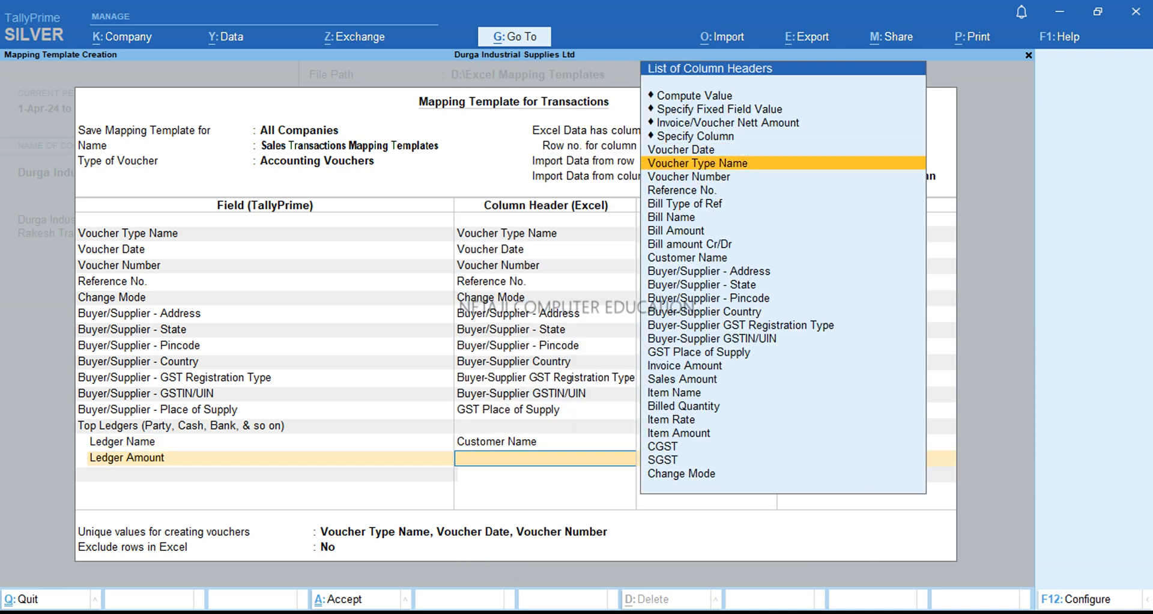
{"action": "key", "text": "Down"}
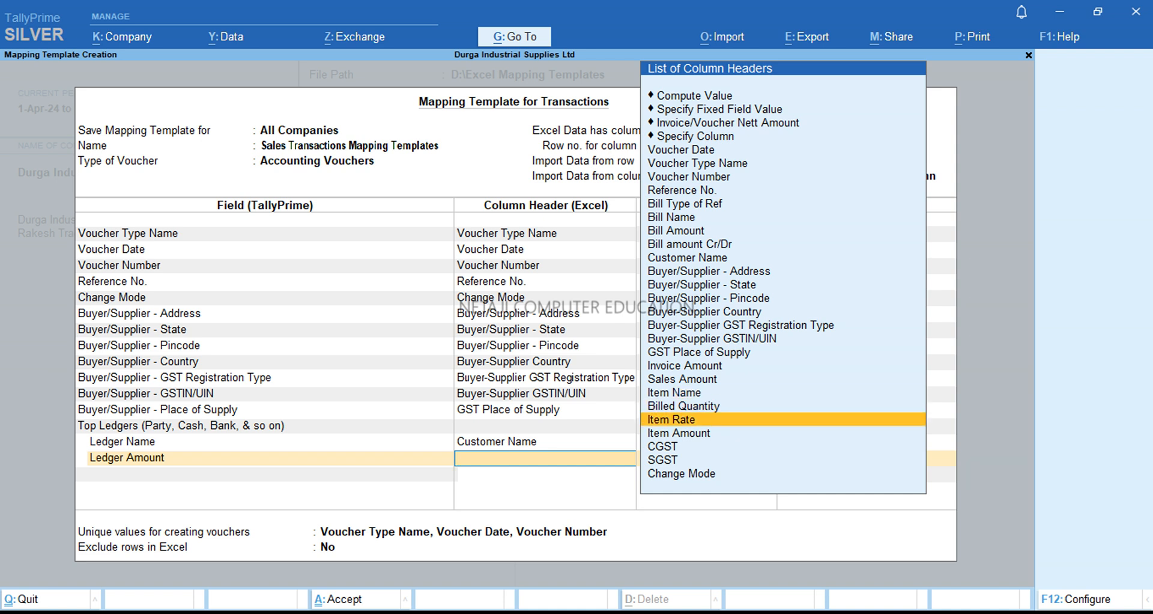
{"action": "key", "text": "Up"}
{"action": "key", "text": "Up"}
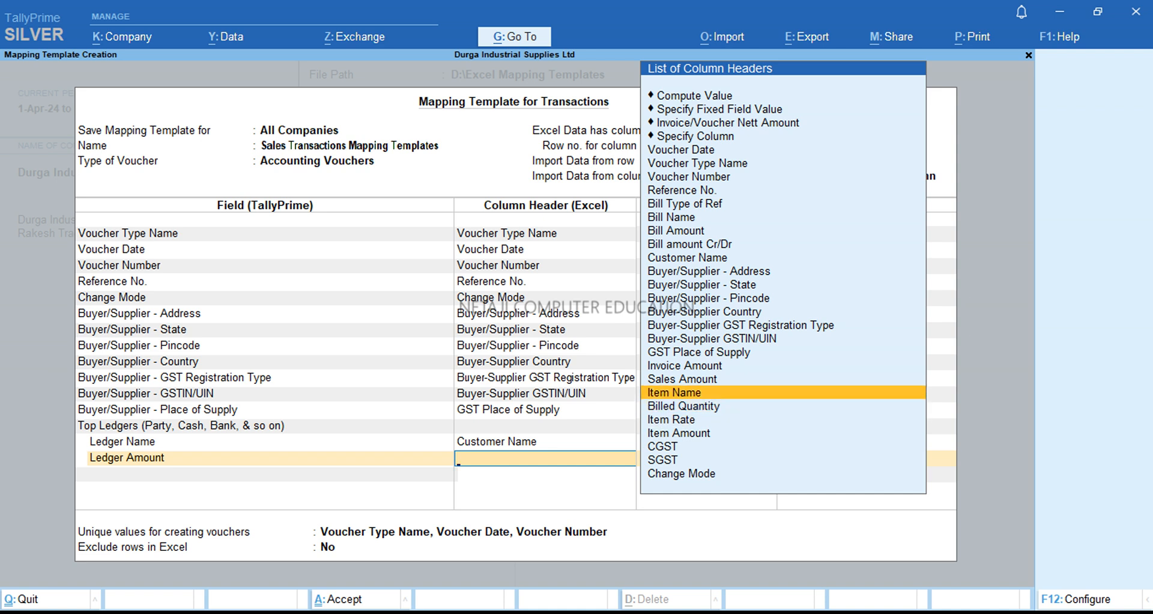
{"action": "key", "text": "Up"}
{"action": "key", "text": "Up"}
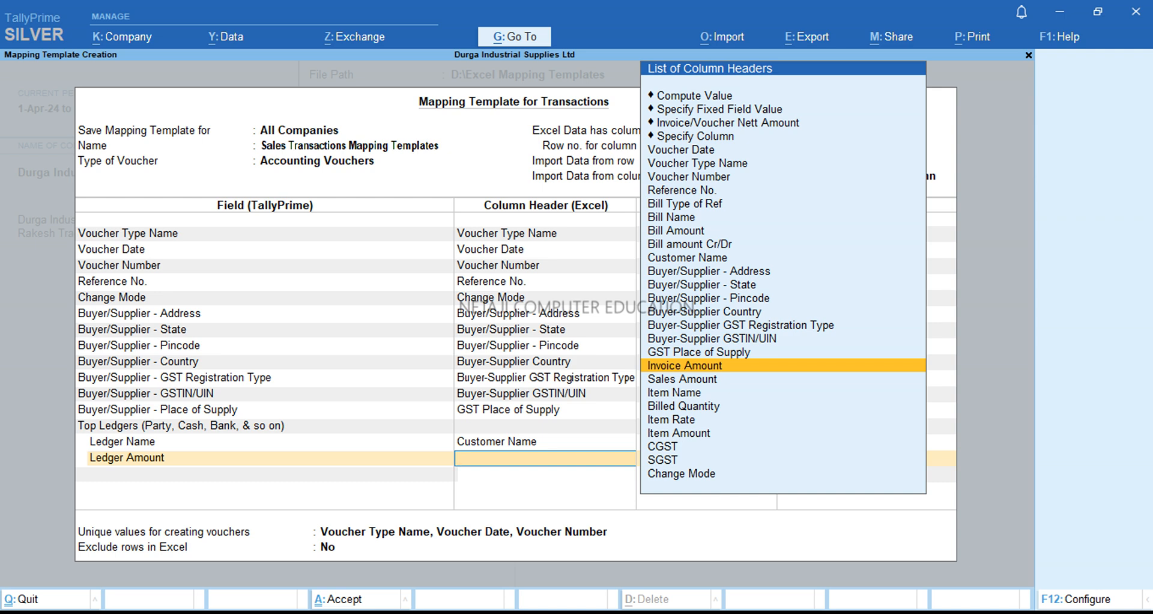
{"action": "key", "text": "Return"}
Step: Add Ledger Amount Dr/Cr under Top Ledgers with the fixed field value Dr, and end the Top Ledgers field list
{"action": "key", "text": "Down"}
{"action": "key", "text": "Down"}
{"action": "key", "text": "Down"}
{"action": "key", "text": "Down"}
{"action": "key", "text": "Down"}
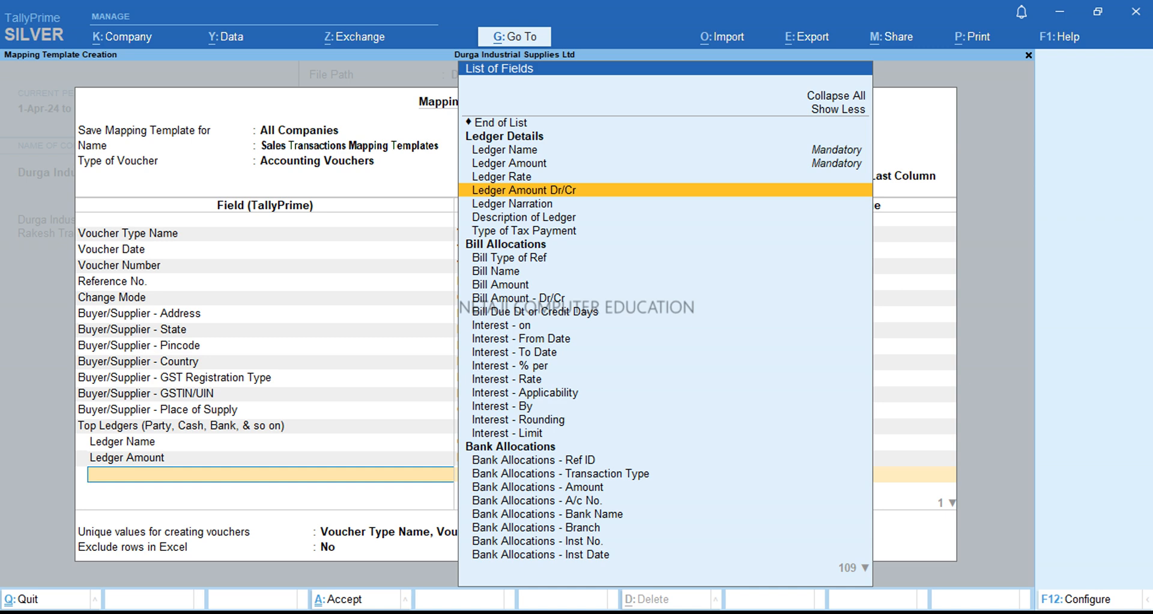
{"action": "key", "text": "Return"}
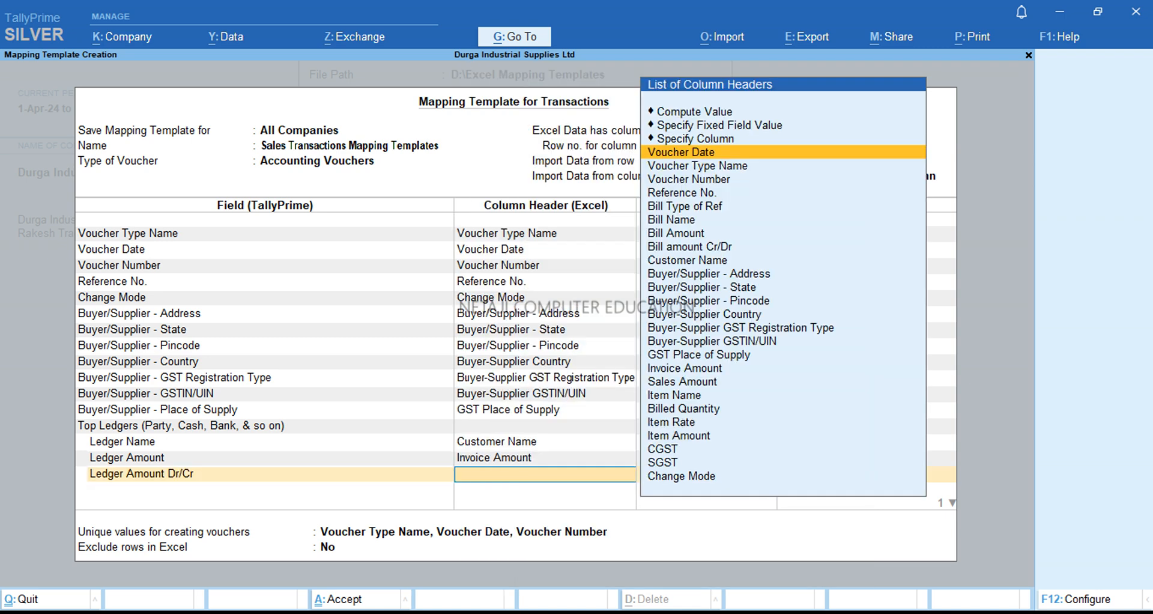
{"action": "key", "text": "Up"}
{"action": "key", "text": "Up"}
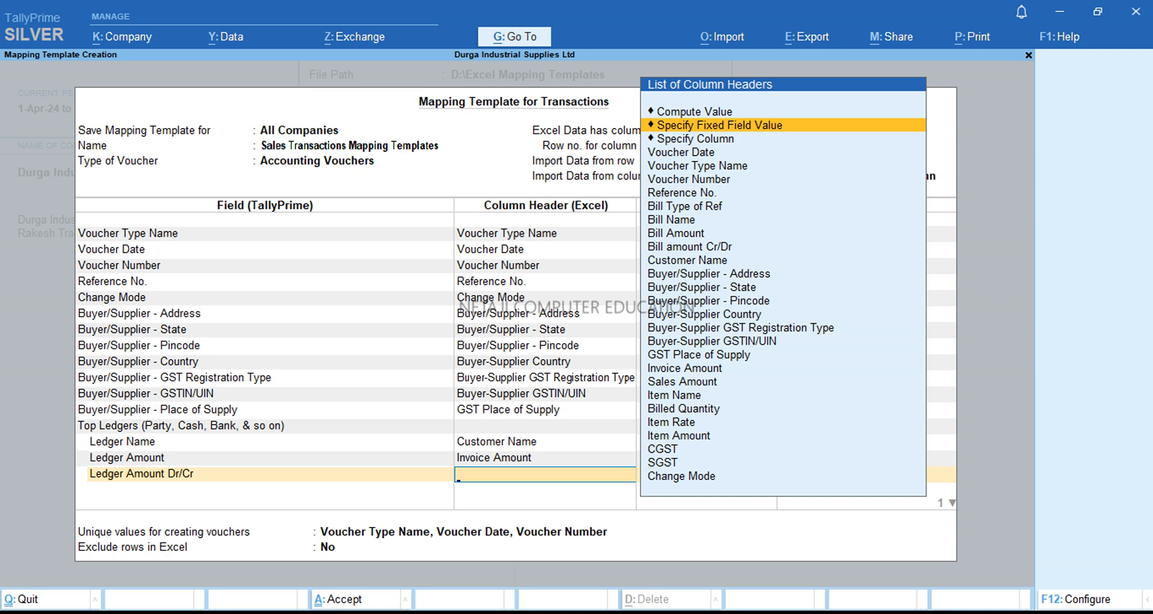
{"action": "key", "text": "Return"}
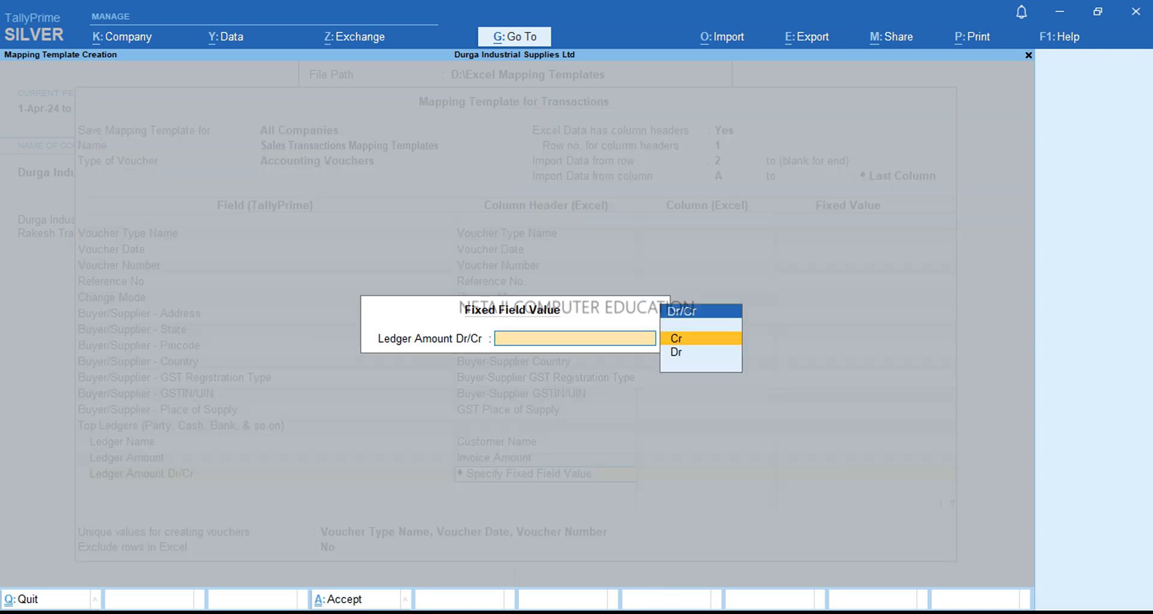
{"action": "key", "text": "Down"}
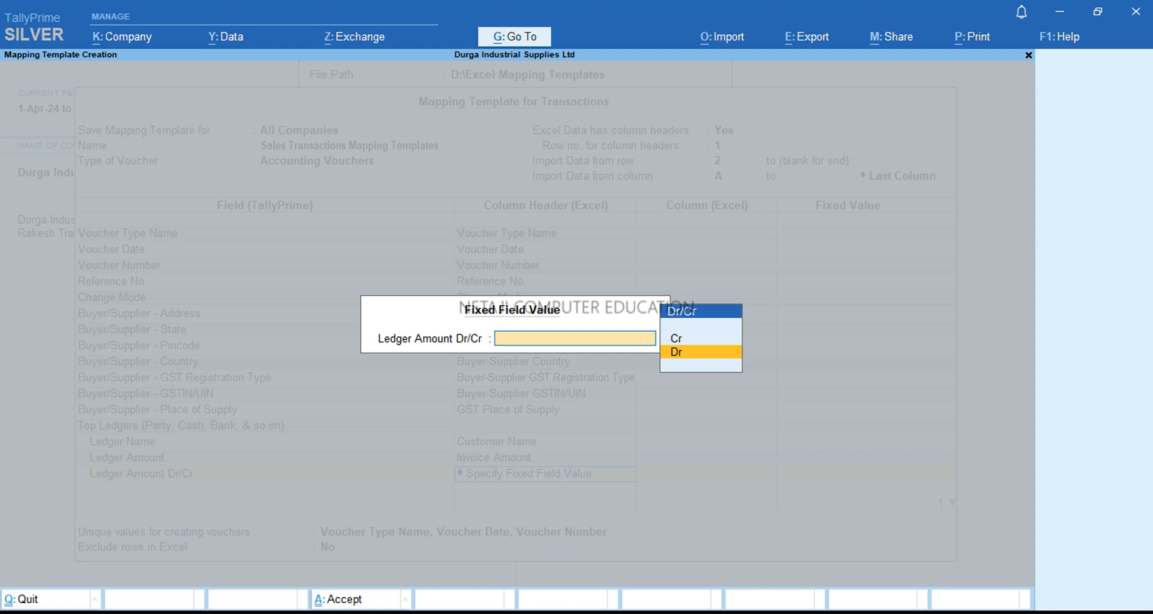
{"action": "key", "text": "Return"}
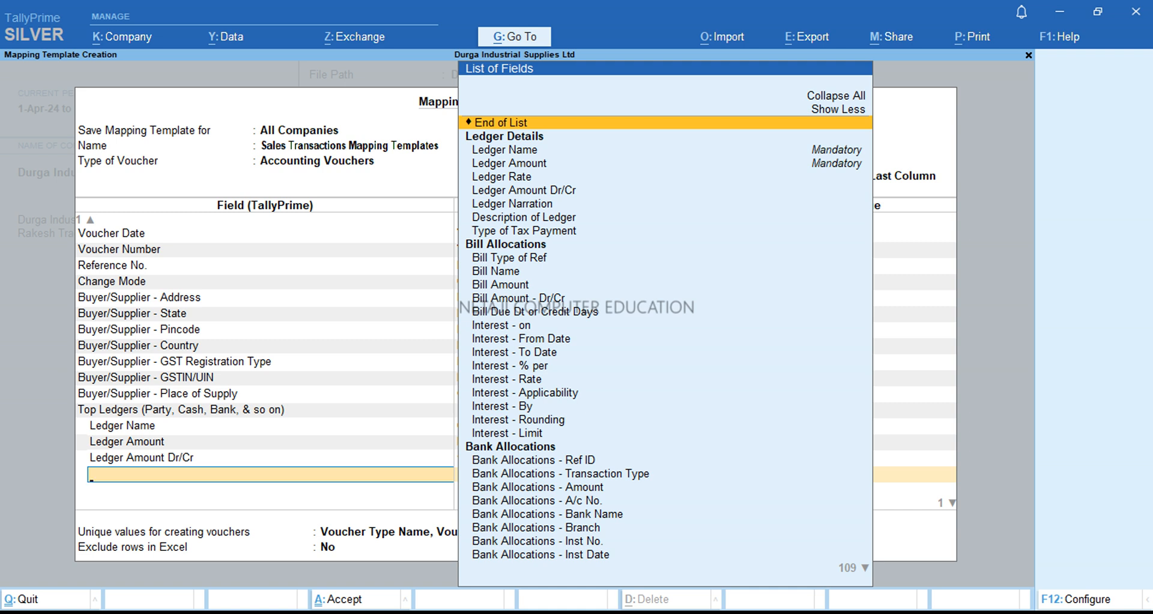
{"action": "key", "text": "Return"}
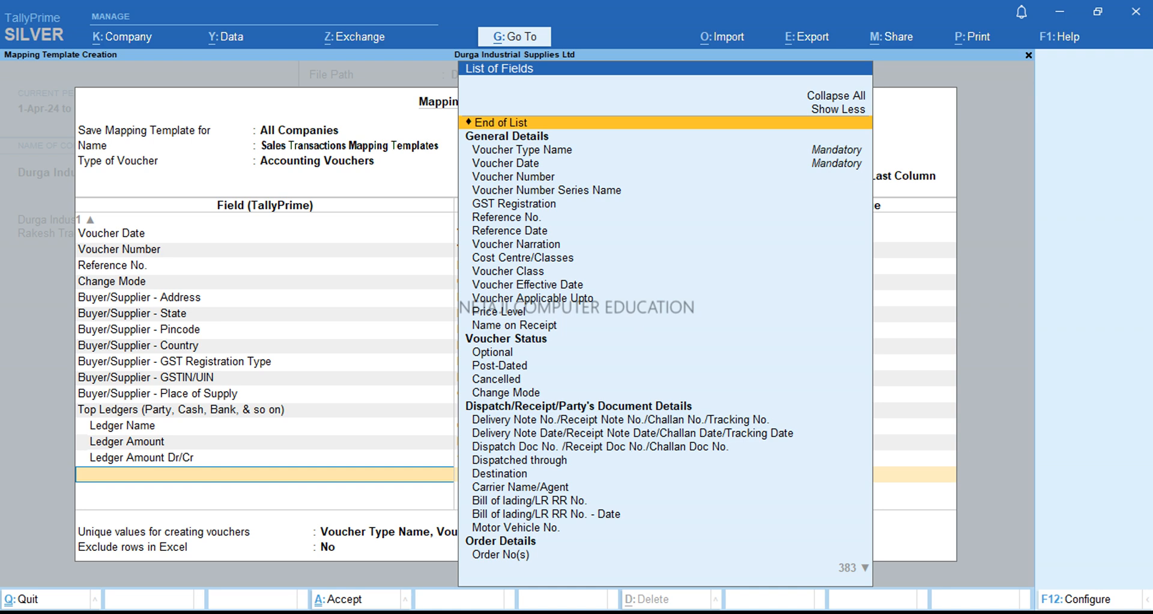
Step: Add the Bottom Ledgers (Tax, Discount, & so on) field with its Ledger Name fixed to the Sales @ 18% ledger
{"action": "type", "text": "Bot"}
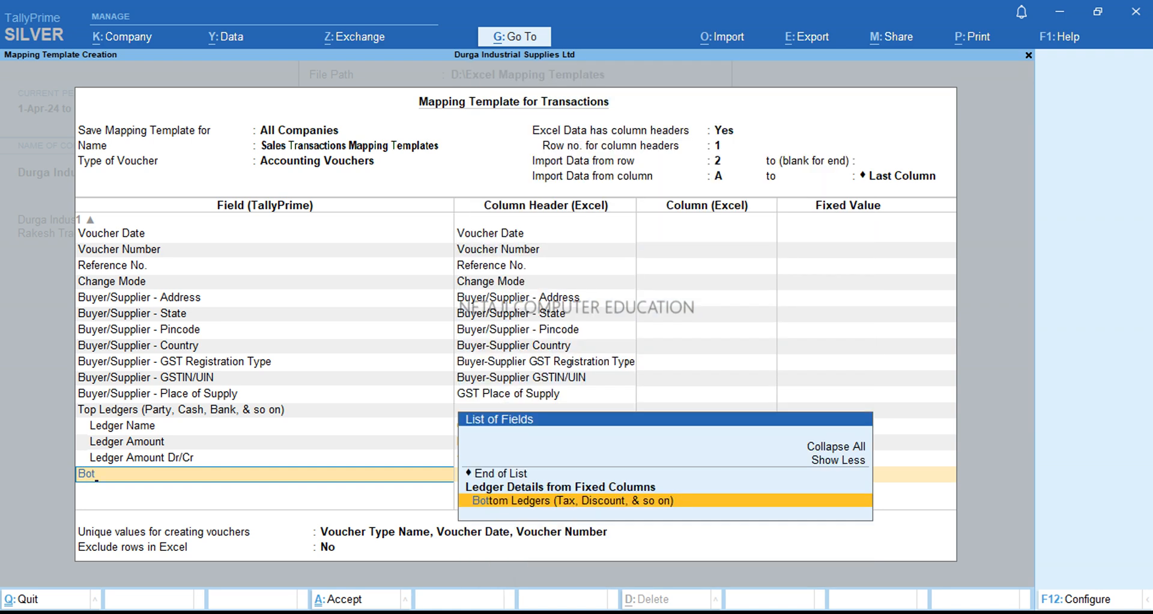
{"action": "key", "text": "Return"}
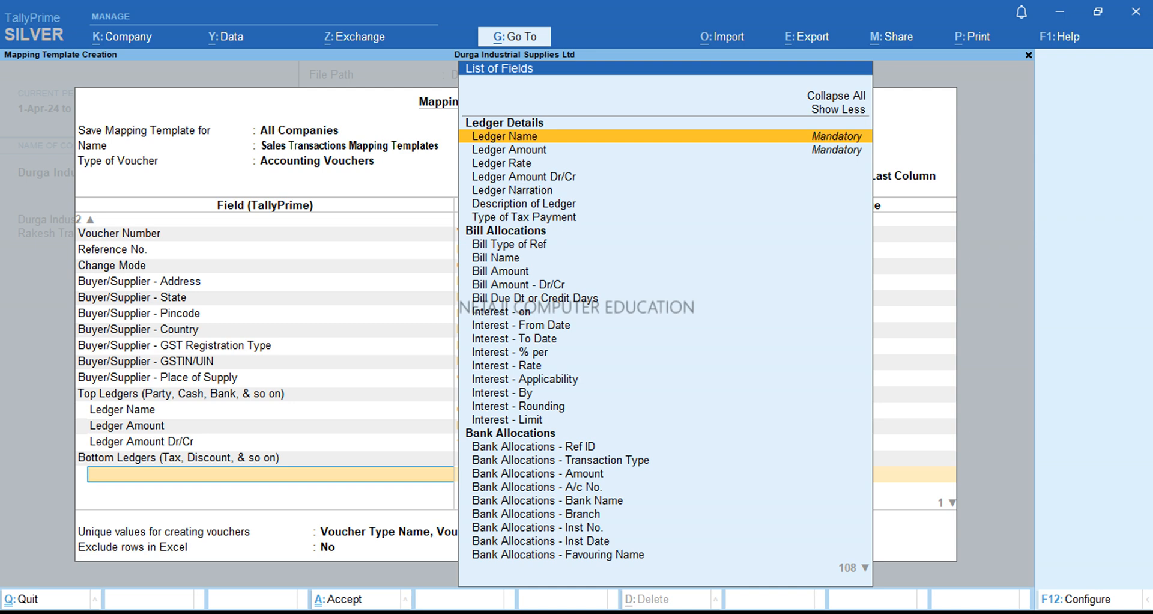
{"action": "key", "text": "Return"}
{"action": "key", "text": "Up"}
{"action": "key", "text": "Up"}
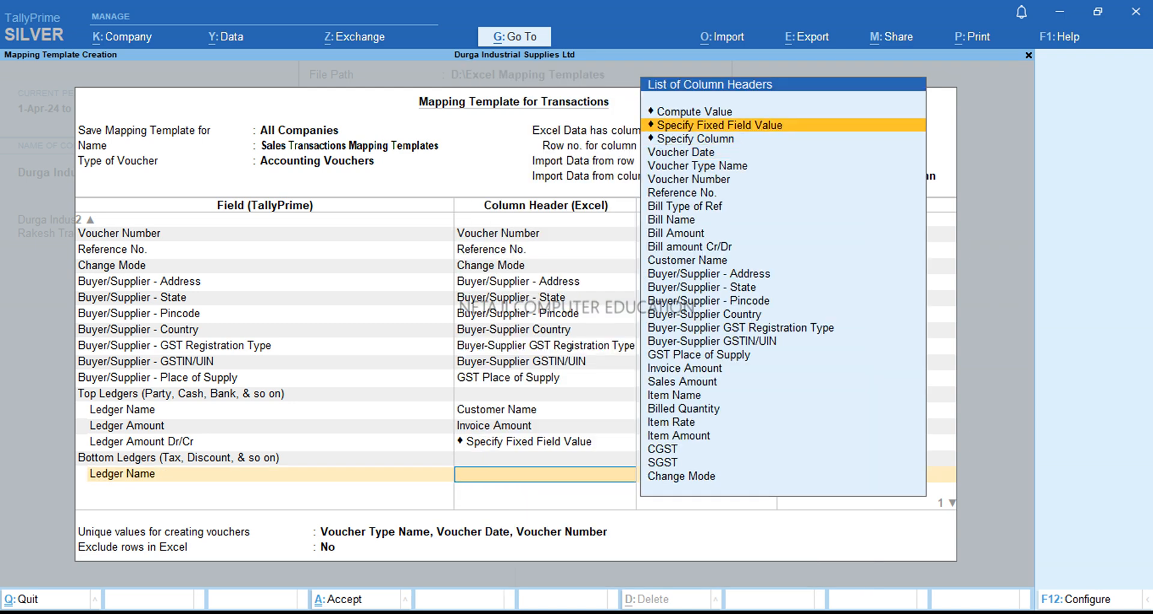
{"action": "key", "text": "Return"}
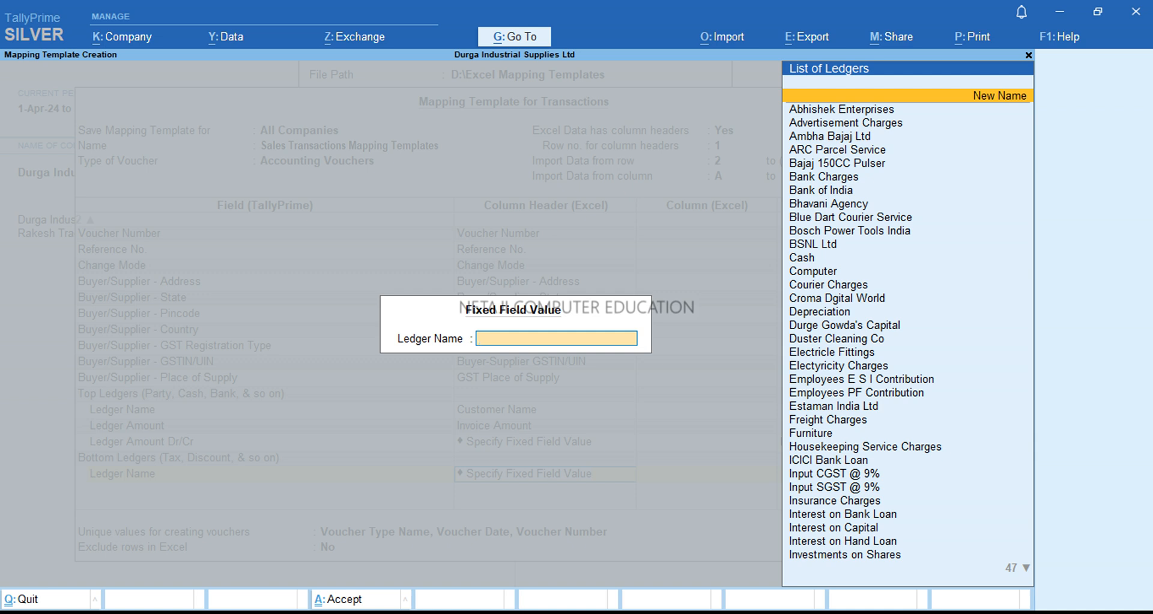
{"action": "type", "text": "Sales"}
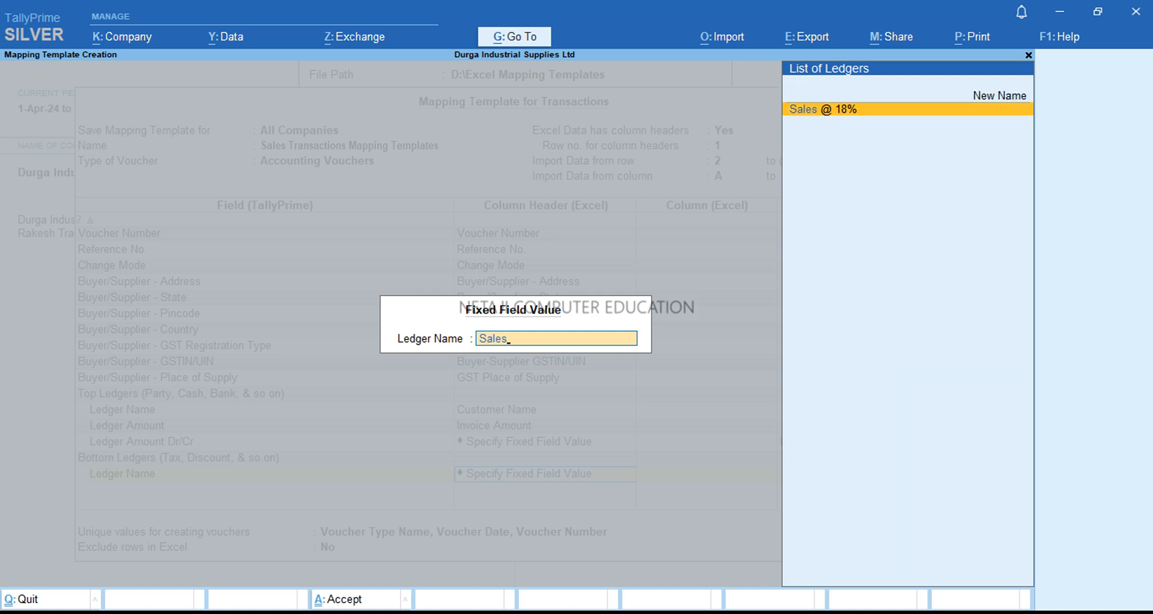
{"action": "key", "text": "Return"}
Step: Add the Ledger Amount field under Bottom Ledgers and map it to the Sales Amount column header
{"action": "key", "text": "Down"}
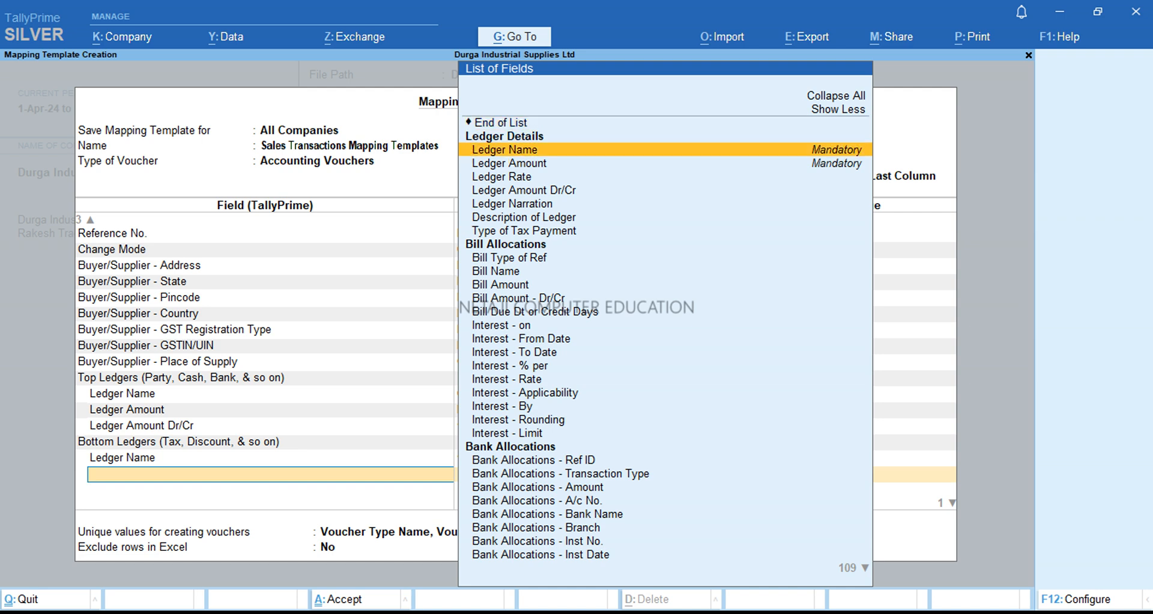
{"action": "key", "text": "Down"}
{"action": "key", "text": "Return"}
{"action": "key", "text": "Down"}
{"action": "key", "text": "Down"}
{"action": "key", "text": "Down"}
{"action": "key", "text": "Down"}
{"action": "key", "text": "Down"}
{"action": "key", "text": "Down"}
{"action": "key", "text": "Down"}
{"action": "key", "text": "Down"}
{"action": "key", "text": "Down"}
{"action": "key", "text": "Down"}
{"action": "key", "text": "Down"}
{"action": "key", "text": "Down"}
{"action": "key", "text": "Down"}
{"action": "key", "text": "Down"}
{"action": "key", "text": "Down"}
{"action": "key", "text": "Down"}
{"action": "key", "text": "Down"}
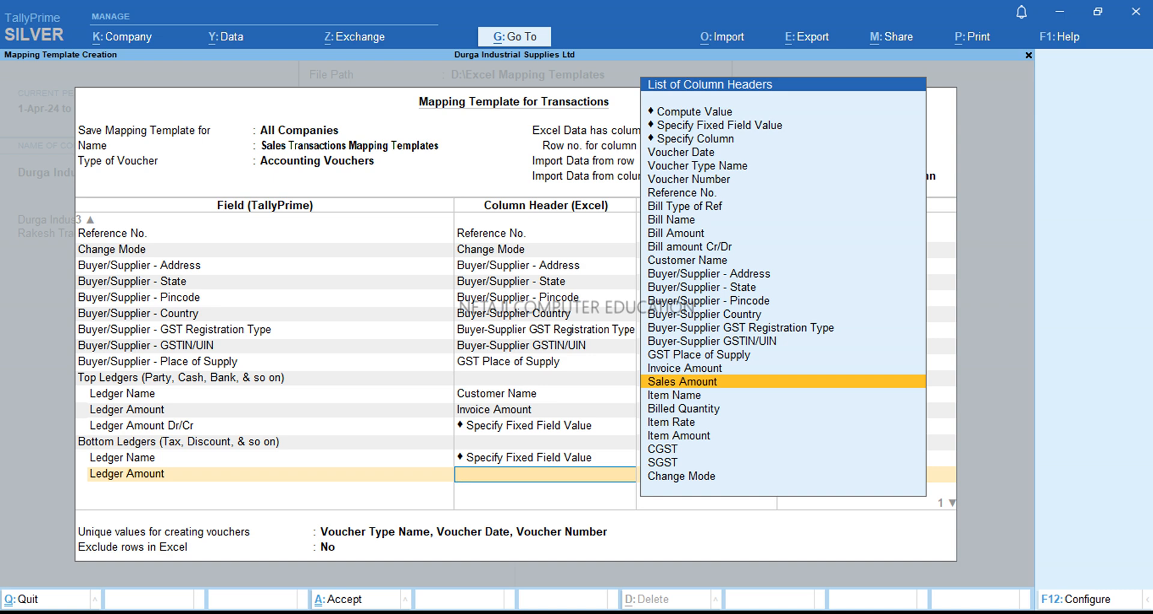
{"action": "key", "text": "Return"}
Step: Add the Ledger Amount Dr/Cr field under Bottom Ledgers with the fixed field value Cr
{"action": "key", "text": "Down"}
{"action": "key", "text": "Down"}
{"action": "key", "text": "Down"}
{"action": "key", "text": "Down"}
{"action": "key", "text": "Down"}
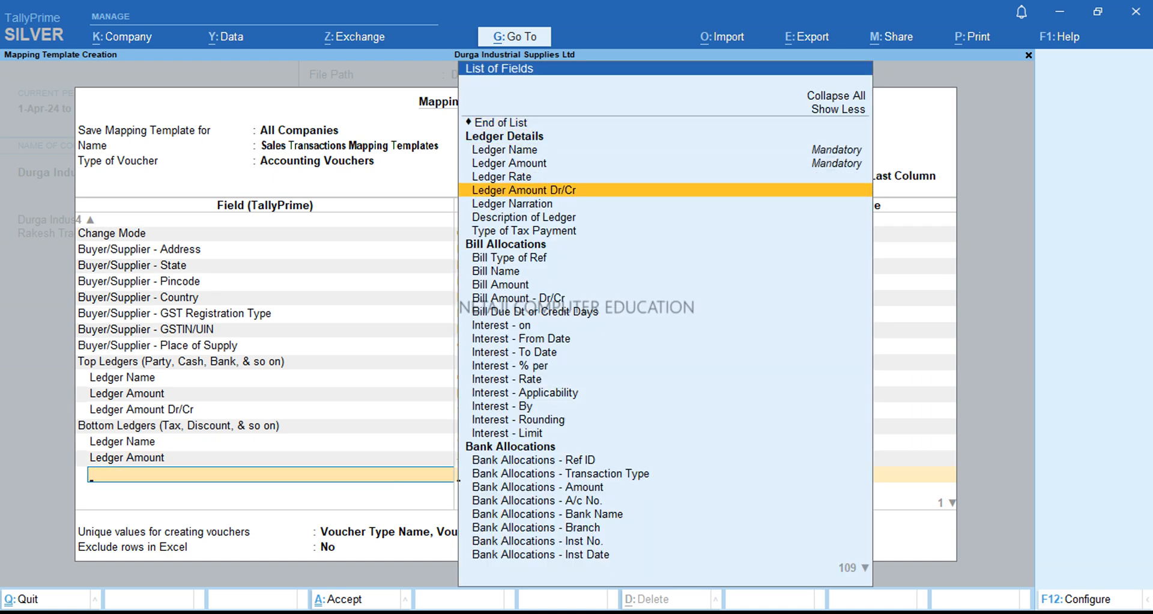
{"action": "key", "text": "Return"}
{"action": "key", "text": "Up"}
{"action": "key", "text": "Up"}
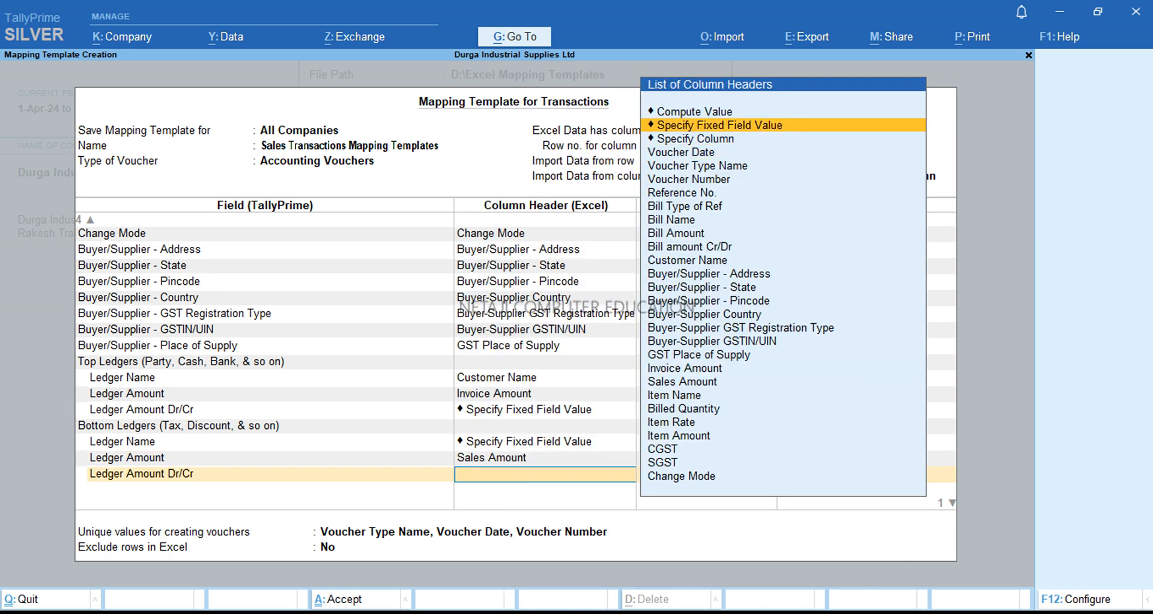
{"action": "key", "text": "Return"}
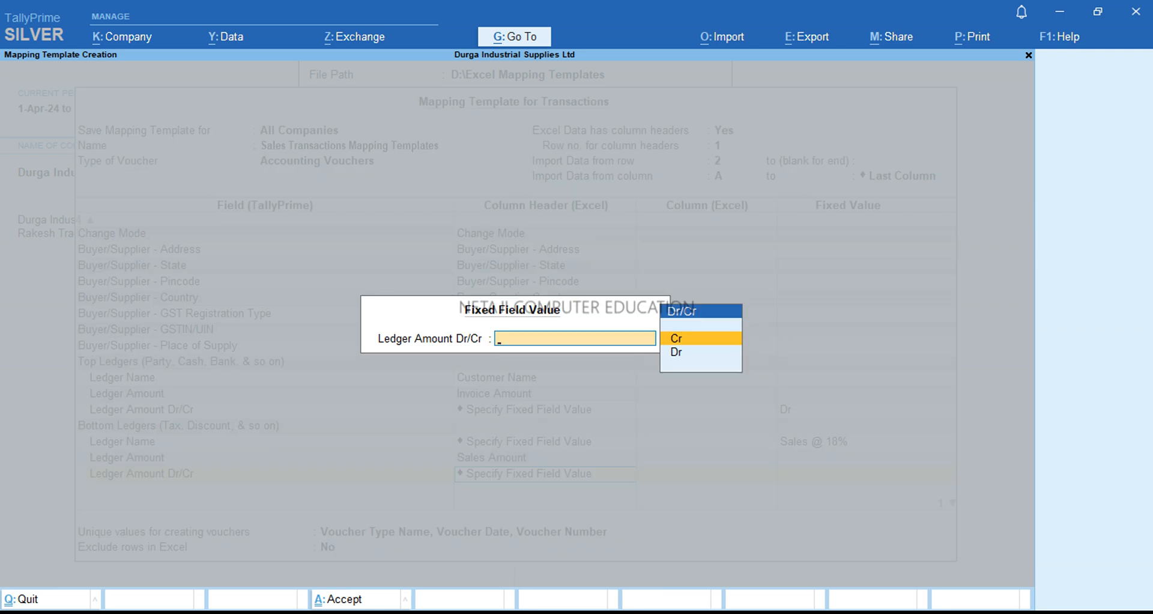
{"action": "key", "text": "Return"}
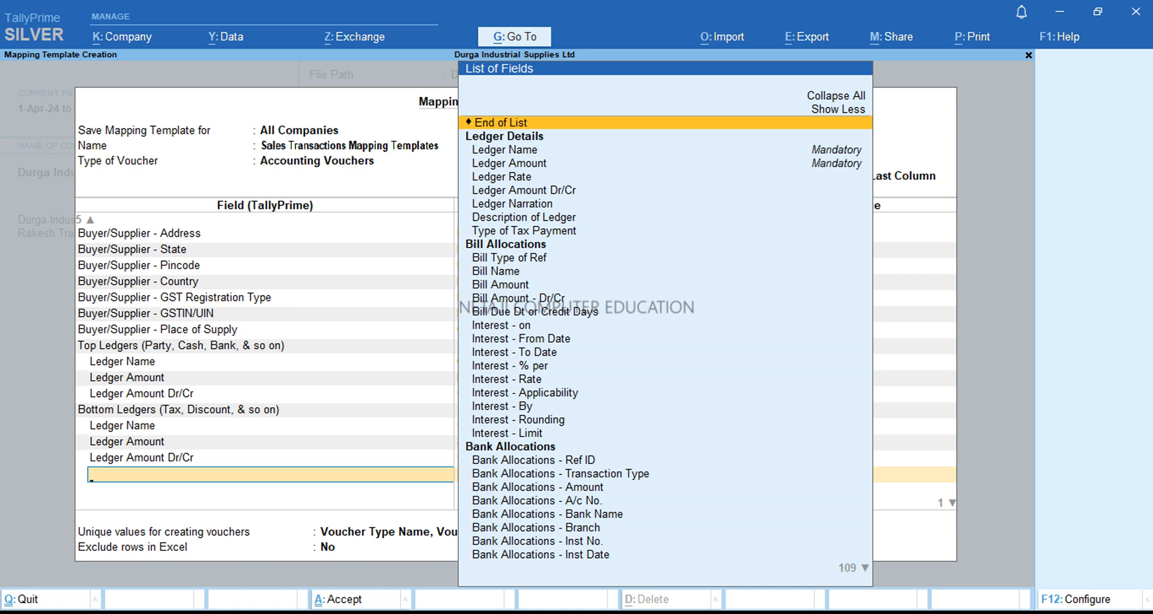
Step: Add the Item Name field under the sales ledger and map it to the Item Name column header
{"action": "type", "text": "Itemna"}
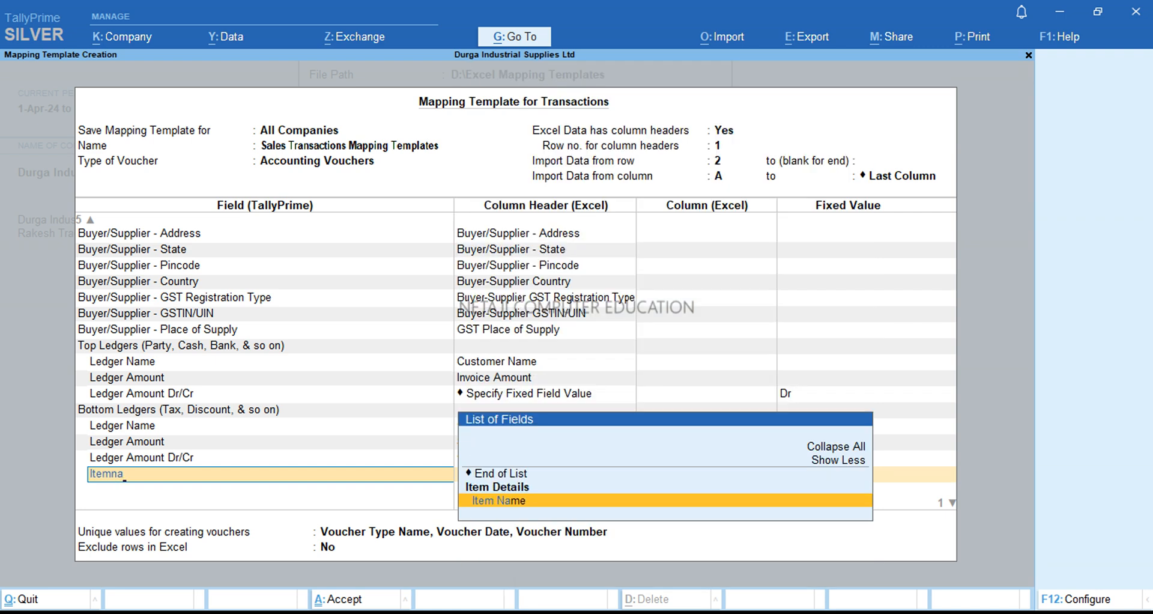
{"action": "key", "text": "Return"}
{"action": "key", "text": "Down"}
{"action": "key", "text": "Down"}
{"action": "key", "text": "Down"}
{"action": "key", "text": "Down"}
{"action": "key", "text": "Down"}
{"action": "key", "text": "Down"}
{"action": "key", "text": "Down"}
{"action": "key", "text": "Down"}
{"action": "key", "text": "Down"}
{"action": "key", "text": "Down"}
{"action": "key", "text": "Down"}
{"action": "key", "text": "Down"}
{"action": "key", "text": "Down"}
{"action": "key", "text": "Down"}
{"action": "key", "text": "Down"}
{"action": "key", "text": "Down"}
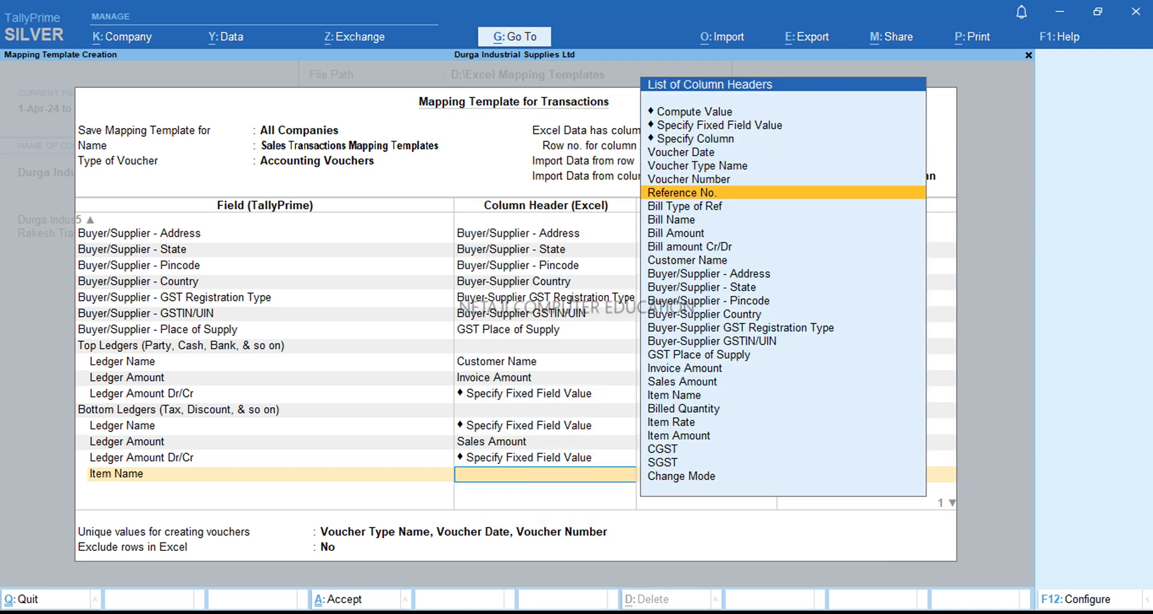
{"action": "key", "text": "Down"}
{"action": "key", "text": "Down"}
{"action": "key", "text": "Return"}
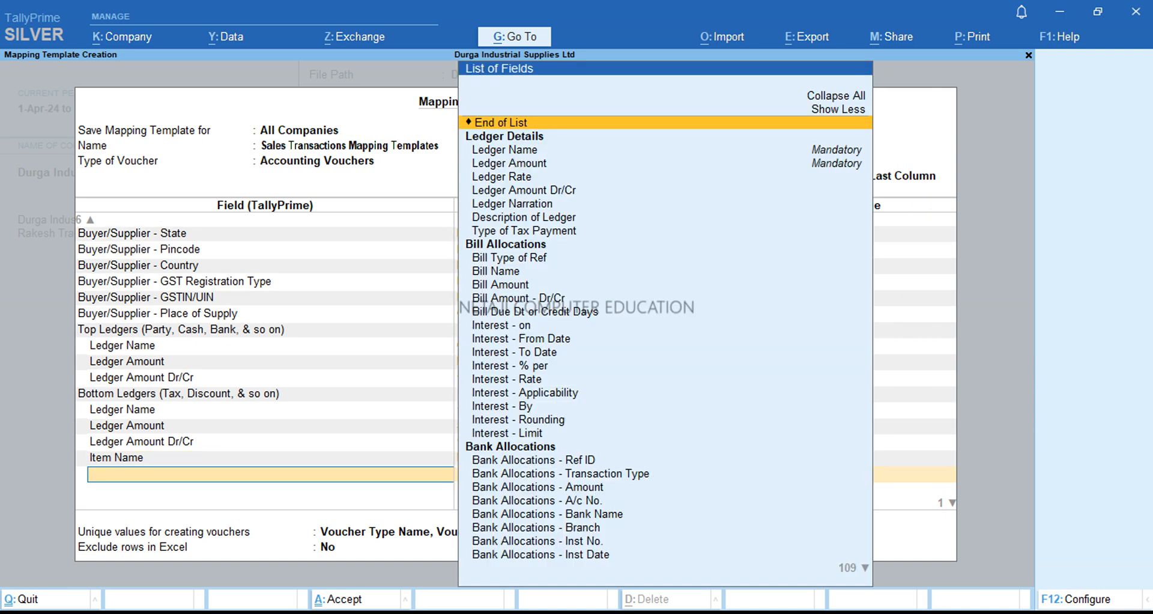
Step: Add the Billed Quantity field under the sales ledger and map it to the Billed Quantity column header
{"action": "type", "text": "Billed"}
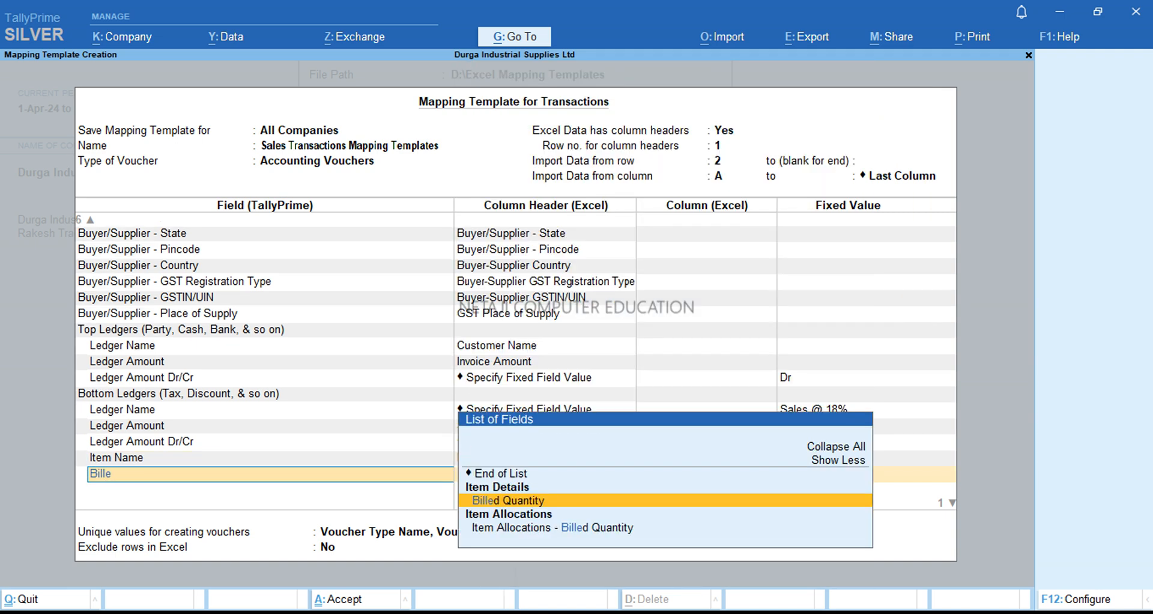
{"action": "key", "text": "Return"}
{"action": "key", "text": "Down"}
{"action": "key", "text": "Down"}
{"action": "key", "text": "Down"}
{"action": "key", "text": "Down"}
{"action": "key", "text": "Down"}
{"action": "key", "text": "Down"}
{"action": "key", "text": "Down"}
{"action": "key", "text": "Down"}
{"action": "key", "text": "Down"}
{"action": "key", "text": "Down"}
{"action": "key", "text": "Down"}
{"action": "key", "text": "Down"}
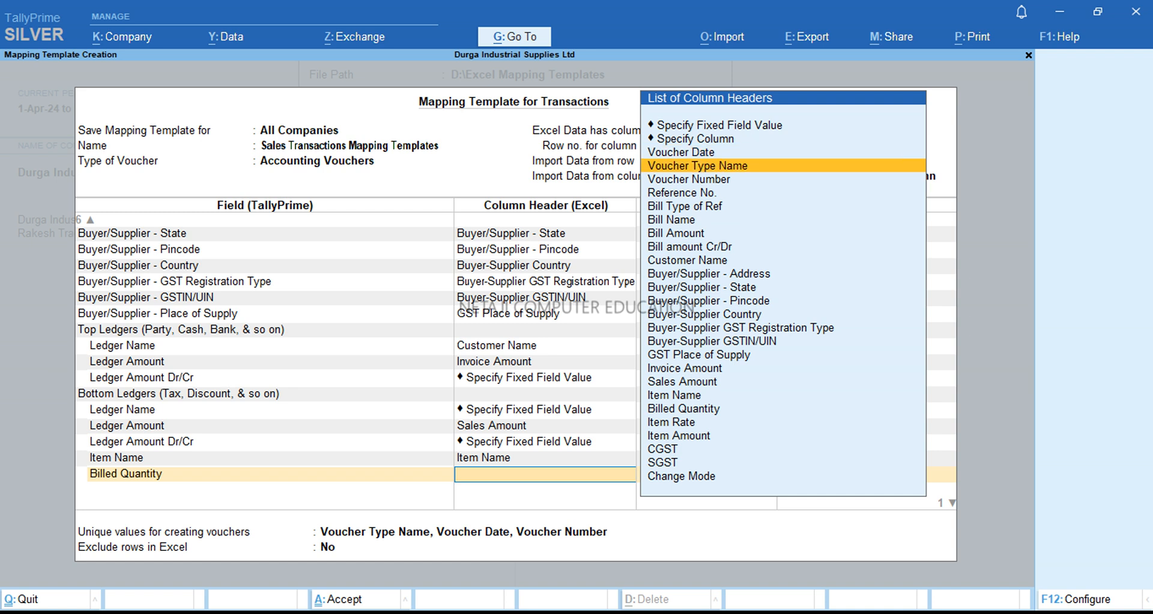
{"action": "key", "text": "Down"}
{"action": "key", "text": "Down"}
{"action": "key", "text": "Down"}
{"action": "key", "text": "Down"}
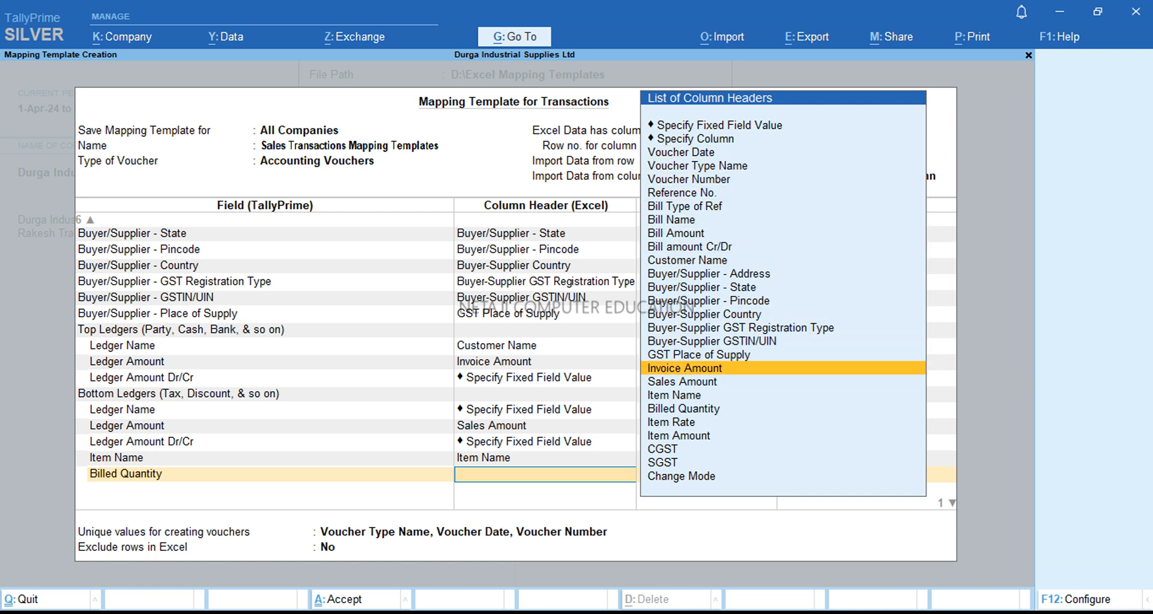
{"action": "key", "text": "Down"}
{"action": "key", "text": "Down"}
{"action": "key", "text": "Down"}
{"action": "key", "text": "Down"}
{"action": "key", "text": "Down"}
{"action": "key", "text": "Down"}
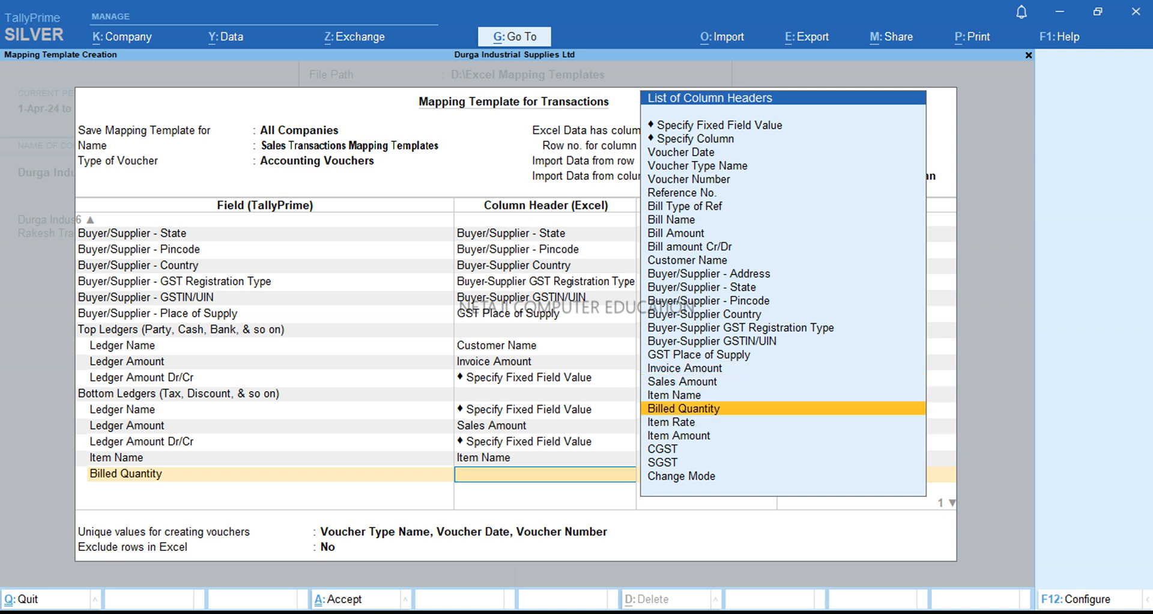
{"action": "key", "text": "Up"}
{"action": "key", "text": "Up"}
{"action": "key", "text": "Up"}
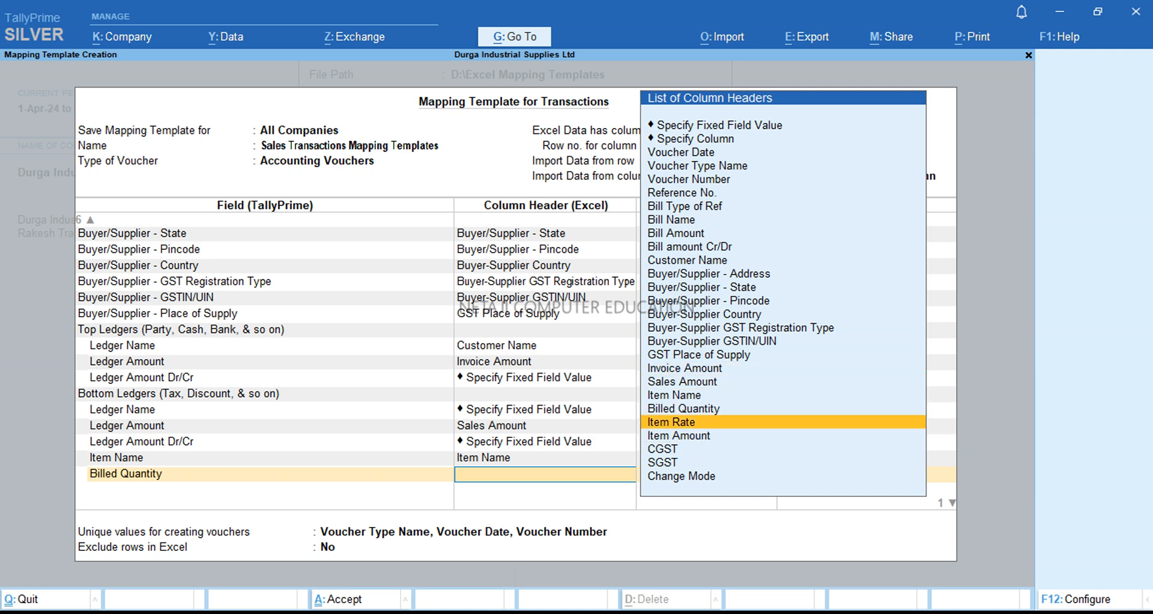
{"action": "key", "text": "Return"}
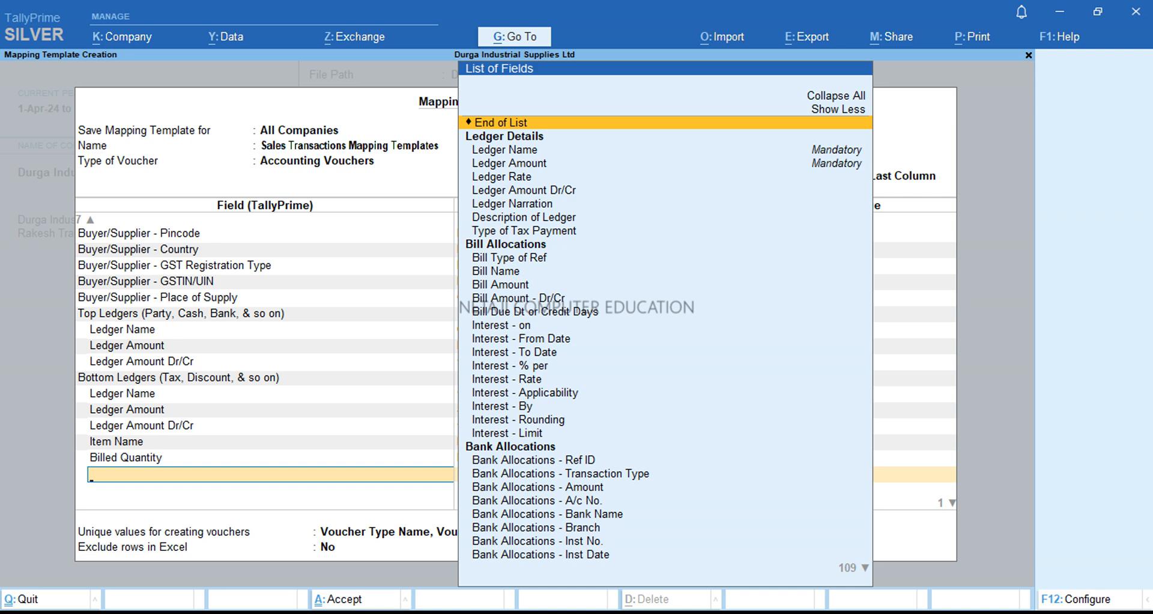
Step: Add the Item Rate field under the sales ledger and map it to the Item Rate column header
{"action": "type", "text": "Itemrat"}
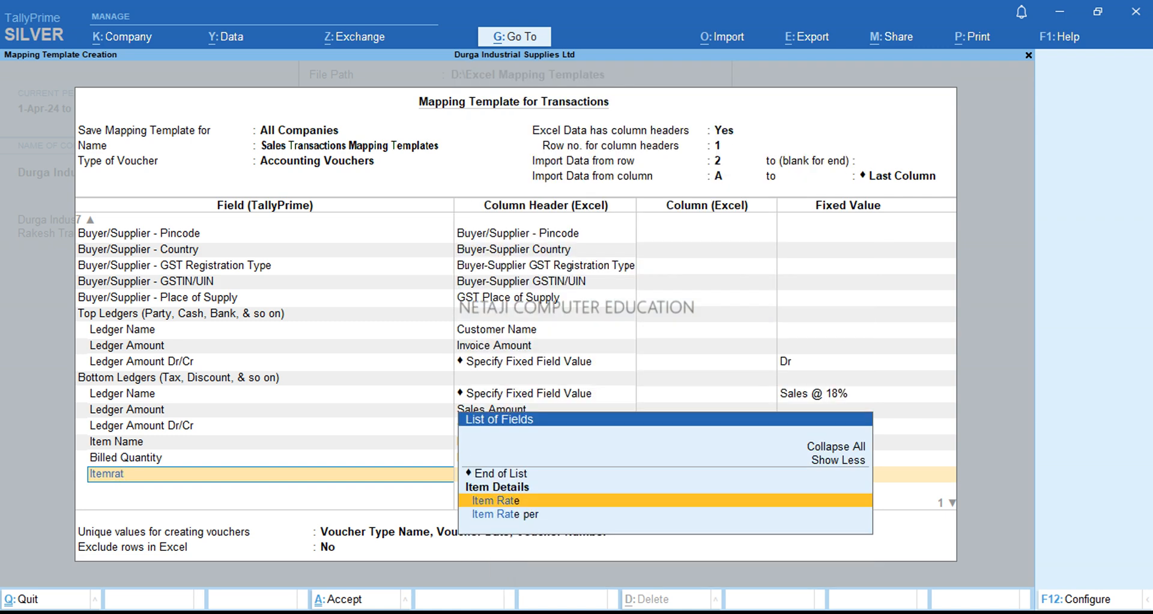
{"action": "key", "text": "Return"}
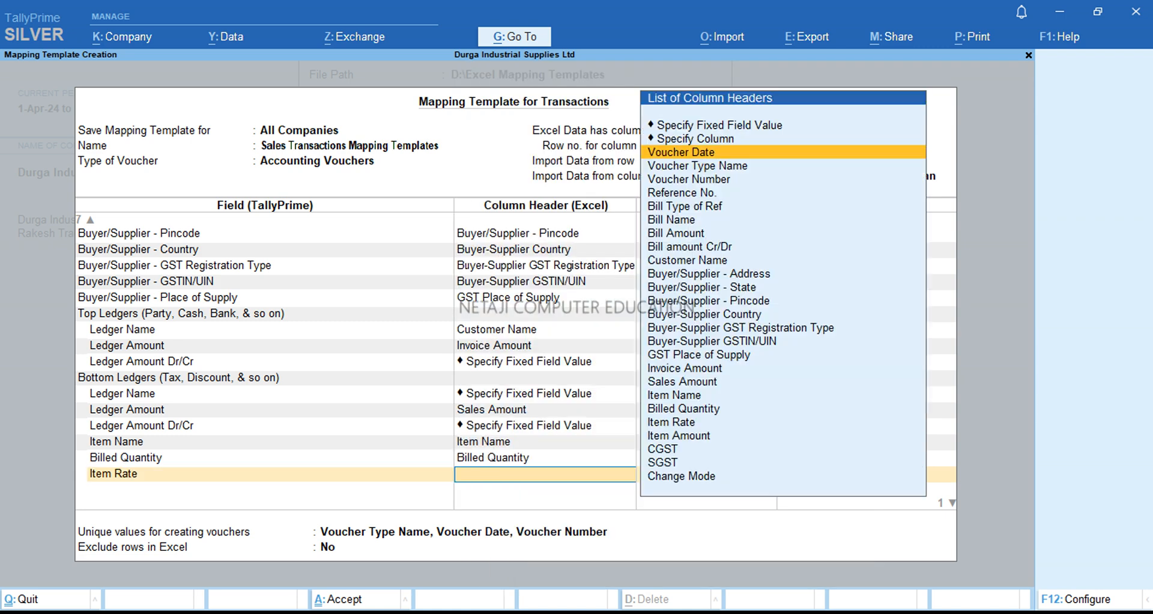
{"action": "key", "text": "Down"}
{"action": "key", "text": "Down"}
{"action": "key", "text": "Down"}
{"action": "key", "text": "Down"}
{"action": "key", "text": "Down"}
{"action": "key", "text": "Down"}
{"action": "key", "text": "Down"}
{"action": "key", "text": "Down"}
{"action": "key", "text": "Down"}
{"action": "key", "text": "Down"}
{"action": "key", "text": "Down"}
{"action": "key", "text": "Down"}
{"action": "key", "text": "Down"}
{"action": "key", "text": "Down"}
{"action": "key", "text": "Down"}
{"action": "key", "text": "Down"}
{"action": "key", "text": "Down"}
{"action": "key", "text": "Down"}
{"action": "key", "text": "Down"}
{"action": "key", "text": "Down"}
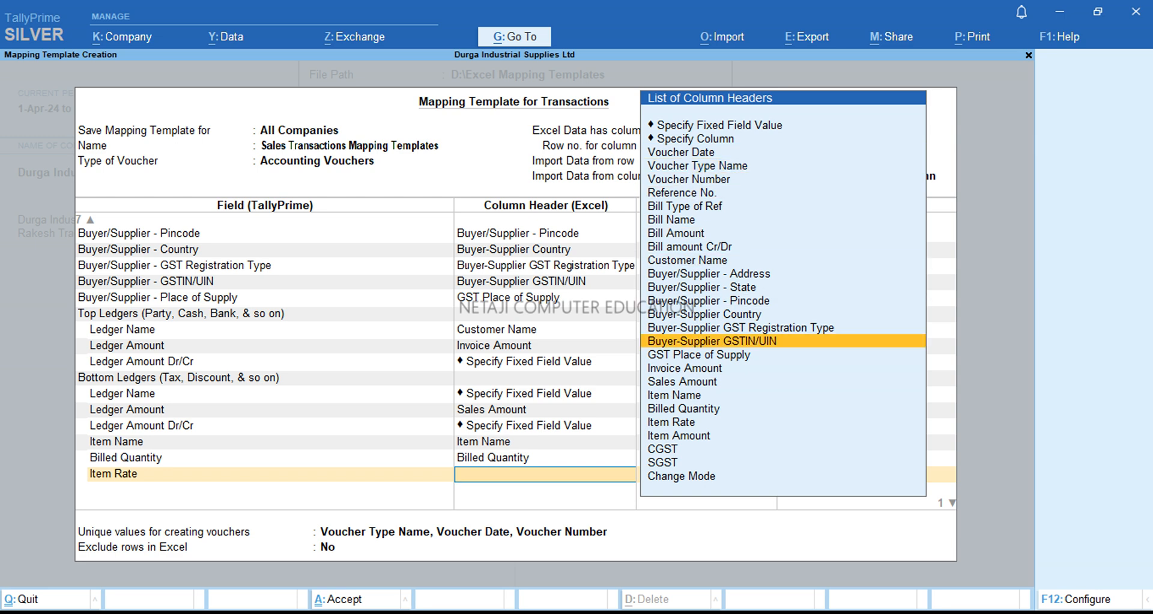
{"action": "key", "text": "Return"}
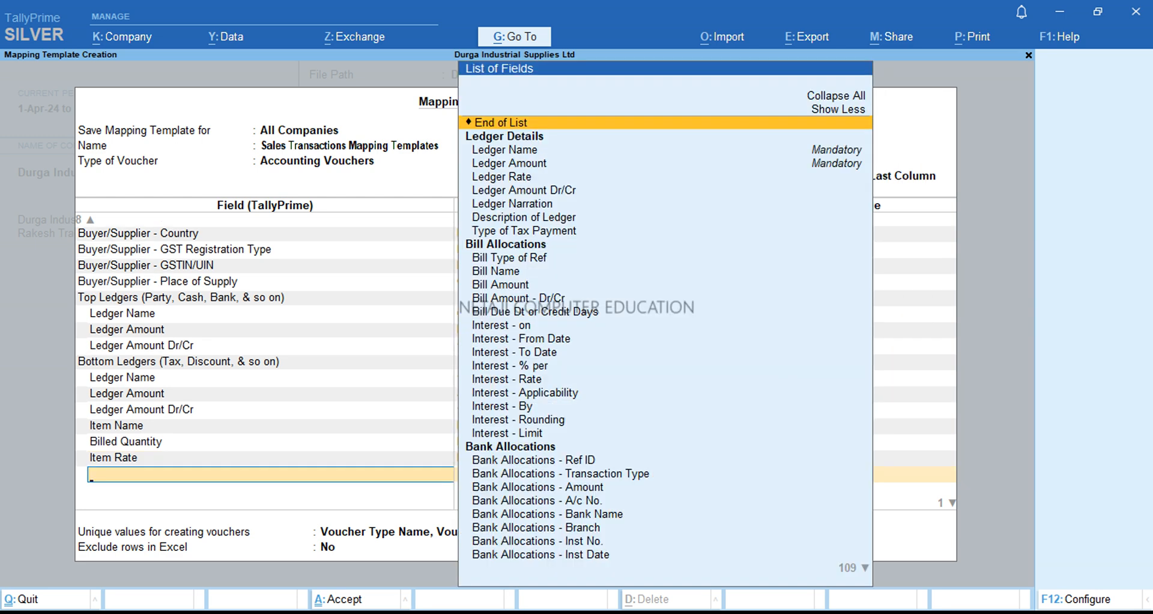
Step: Add the Item Amount field, map it to the Item Amount column header, and end the sales ledger's field list
{"action": "type", "text": "Itemamo"}
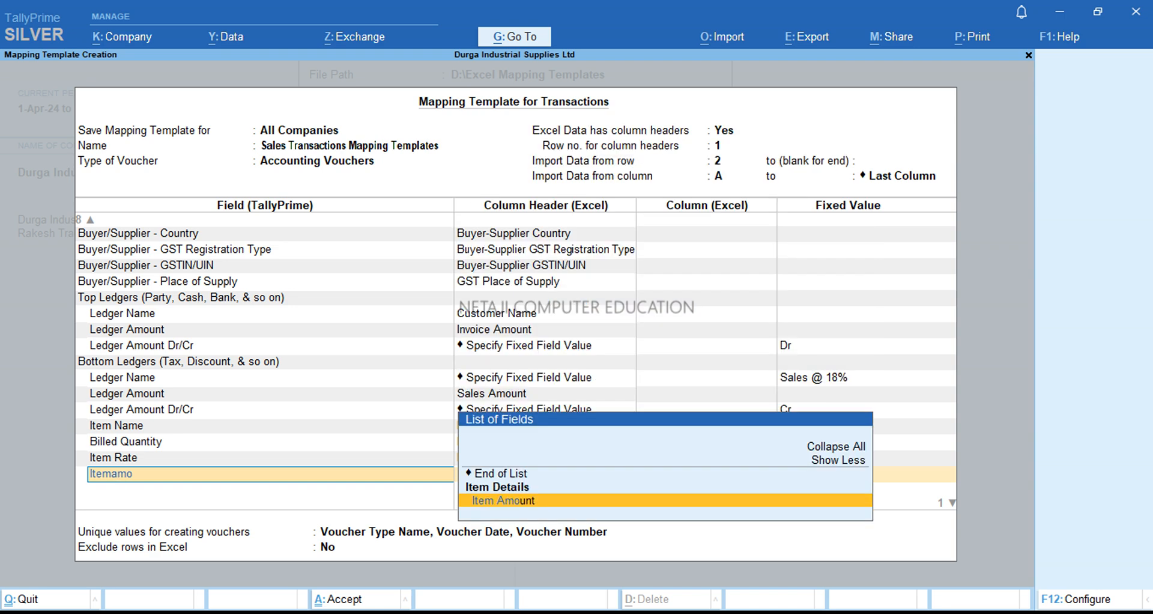
{"action": "type", "text": "u"}
{"action": "key", "text": "Return"}
{"action": "key", "text": "Down"}
{"action": "key", "text": "Down"}
{"action": "key", "text": "Down"}
{"action": "key", "text": "Down"}
{"action": "key", "text": "Down"}
{"action": "key", "text": "Down"}
{"action": "key", "text": "Down"}
{"action": "key", "text": "Down"}
{"action": "key", "text": "Down"}
{"action": "key", "text": "Down"}
{"action": "key", "text": "Down"}
{"action": "key", "text": "Down"}
{"action": "key", "text": "Down"}
{"action": "key", "text": "Down"}
{"action": "key", "text": "Down"}
{"action": "key", "text": "Down"}
{"action": "key", "text": "Down"}
{"action": "key", "text": "Down"}
{"action": "key", "text": "Down"}
{"action": "key", "text": "Down"}
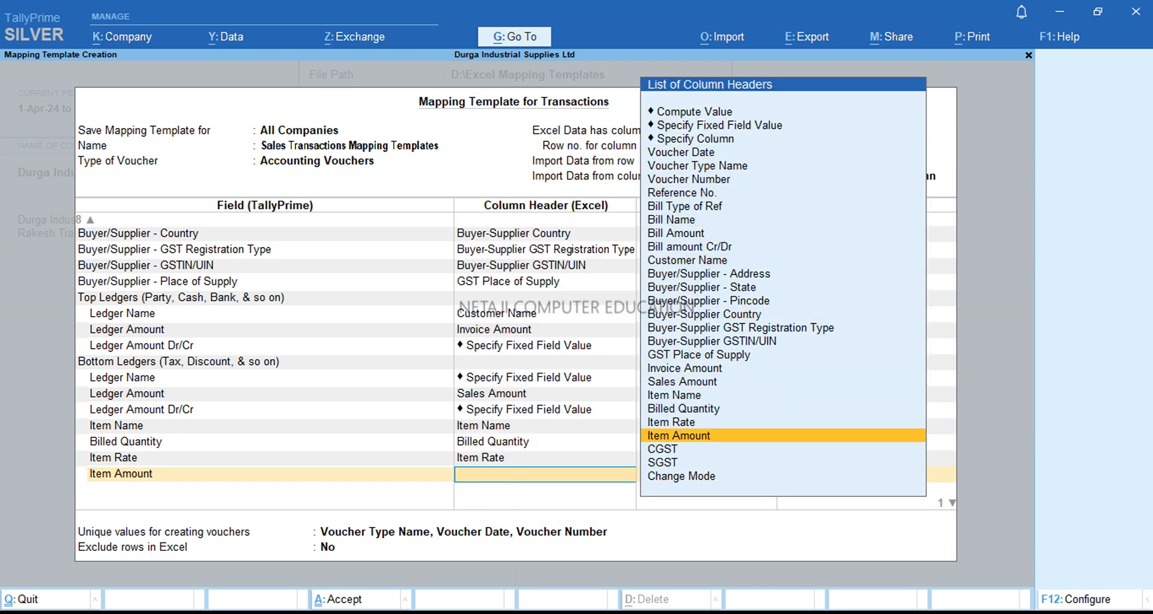
{"action": "key", "text": "Return"}
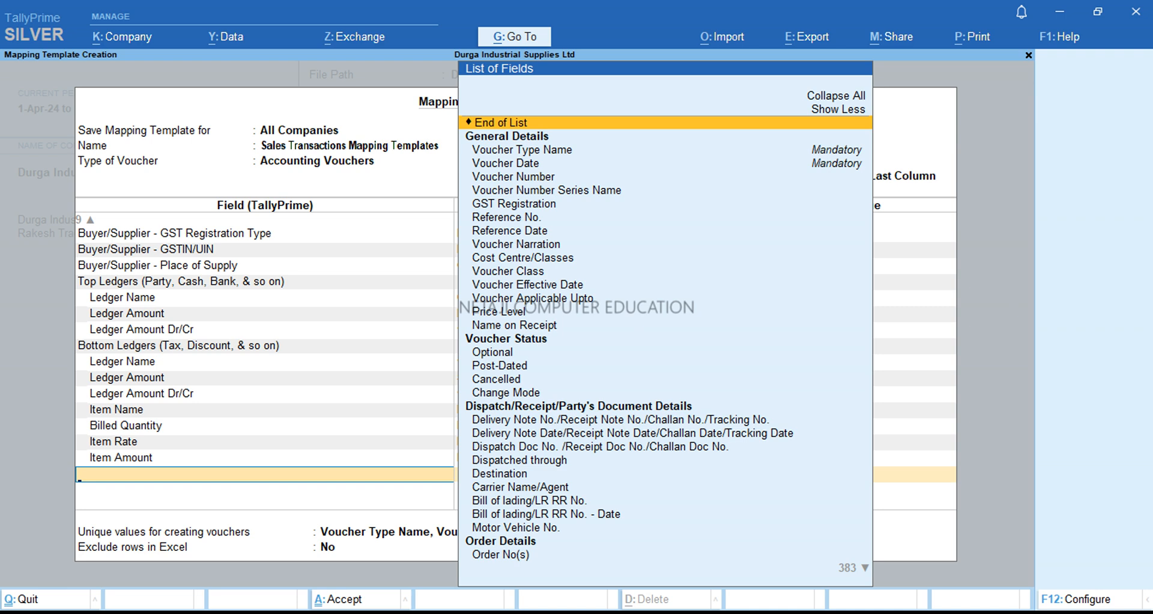
Step: Add a second Bottom Ledgers (Tax, Discount, & so on) field with its Ledger Name fixed to Output CGST @ 9%
{"action": "type", "text": "Bot"}
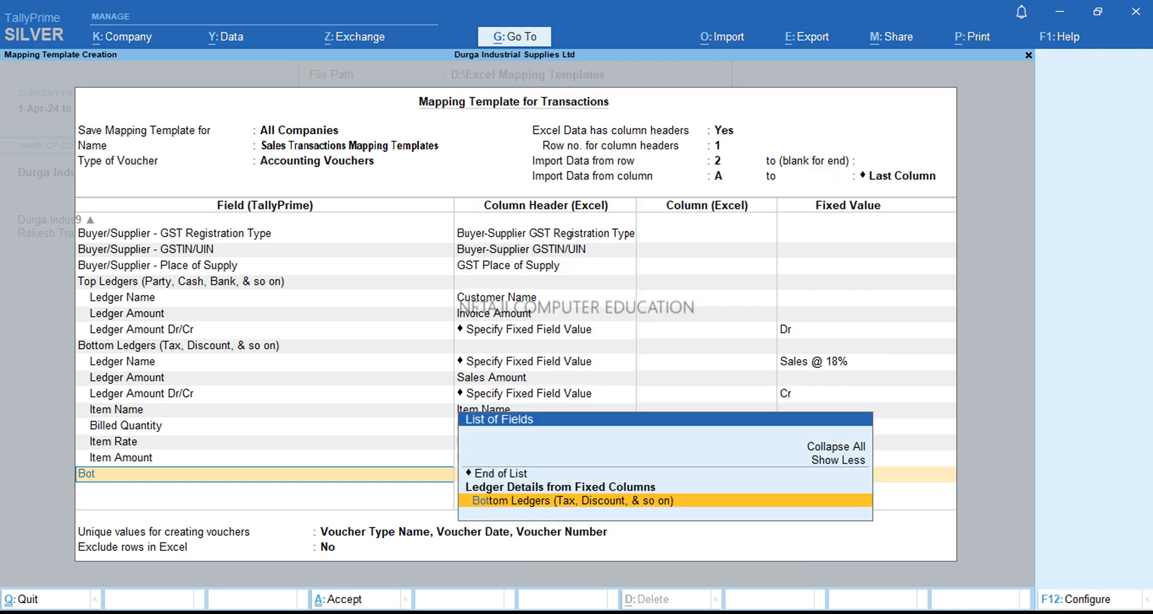
{"action": "key", "text": "Return"}
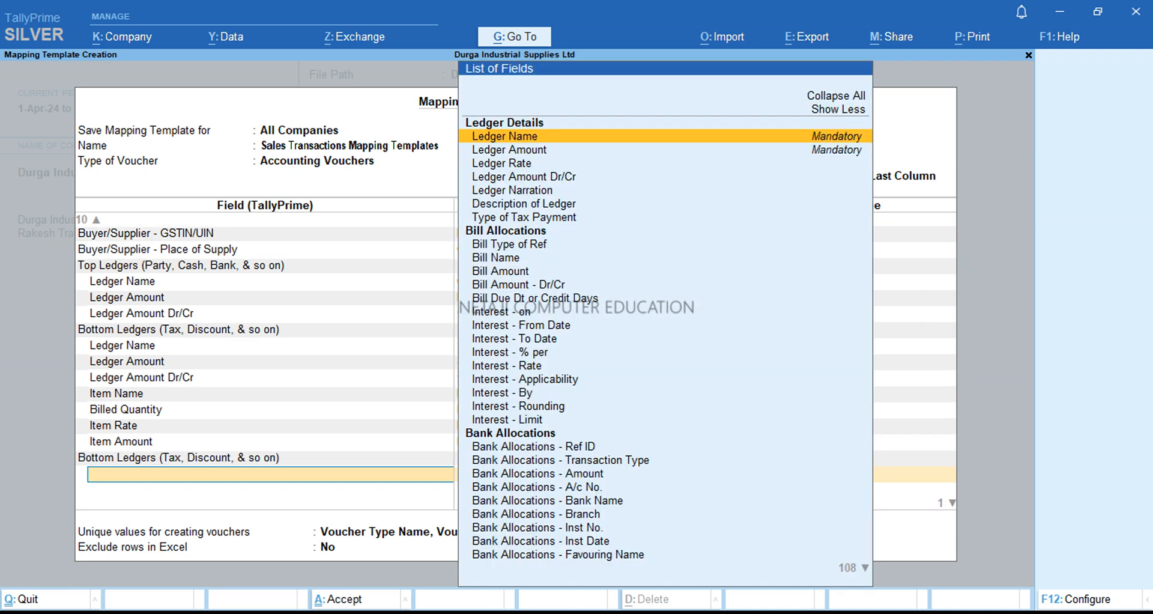
{"action": "key", "text": "Return"}
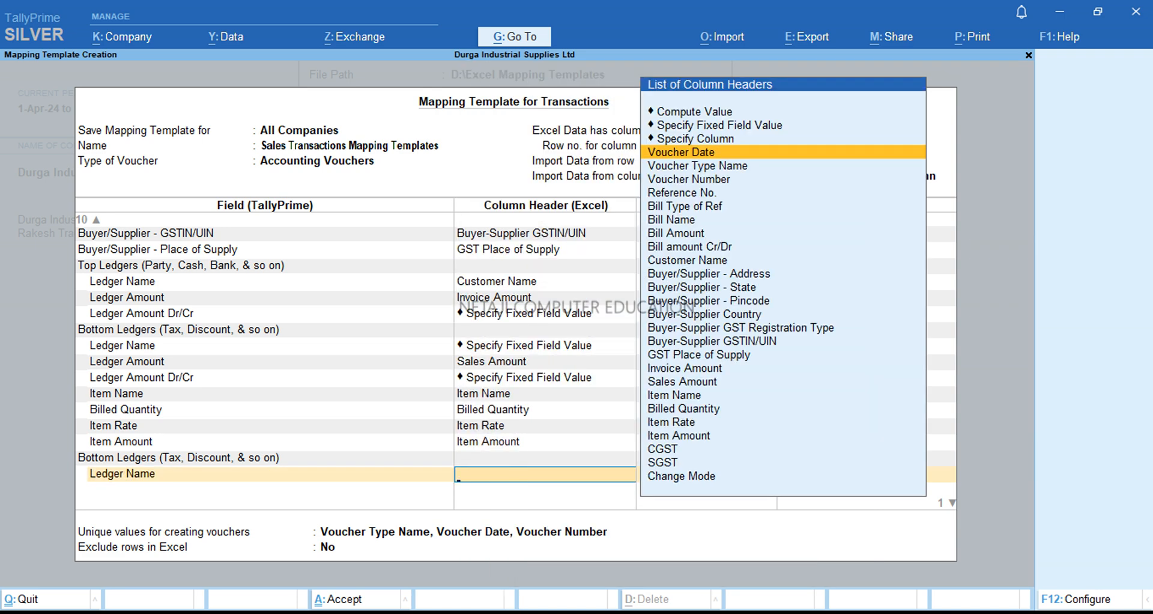
{"action": "key", "text": "Up"}
{"action": "key", "text": "Up"}
{"action": "key", "text": "Return"}
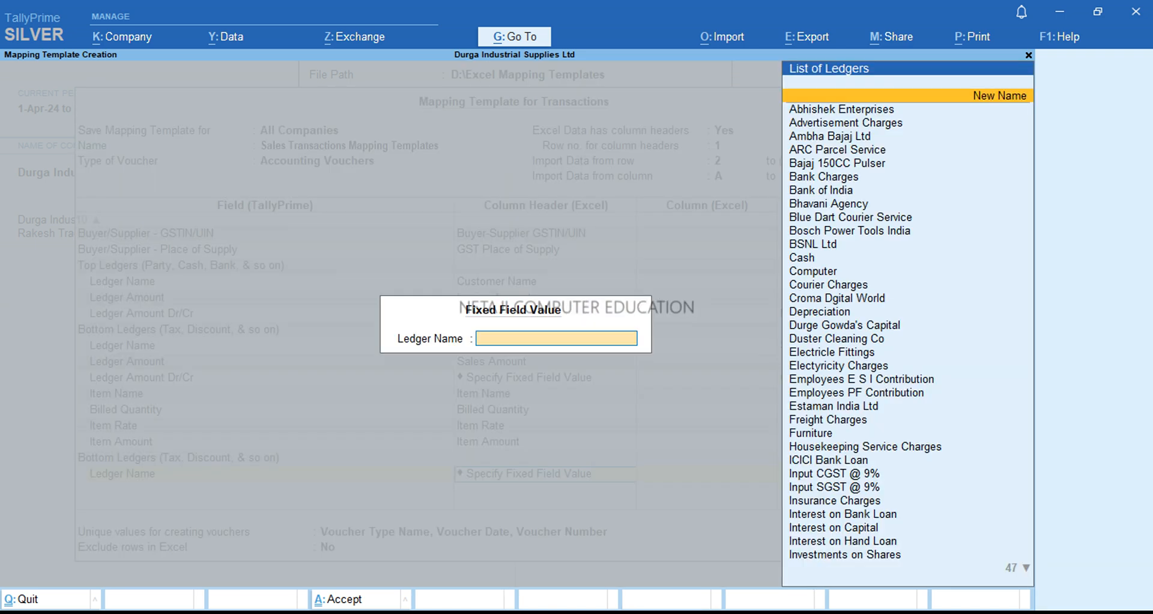
{"action": "type", "text": "Out"}
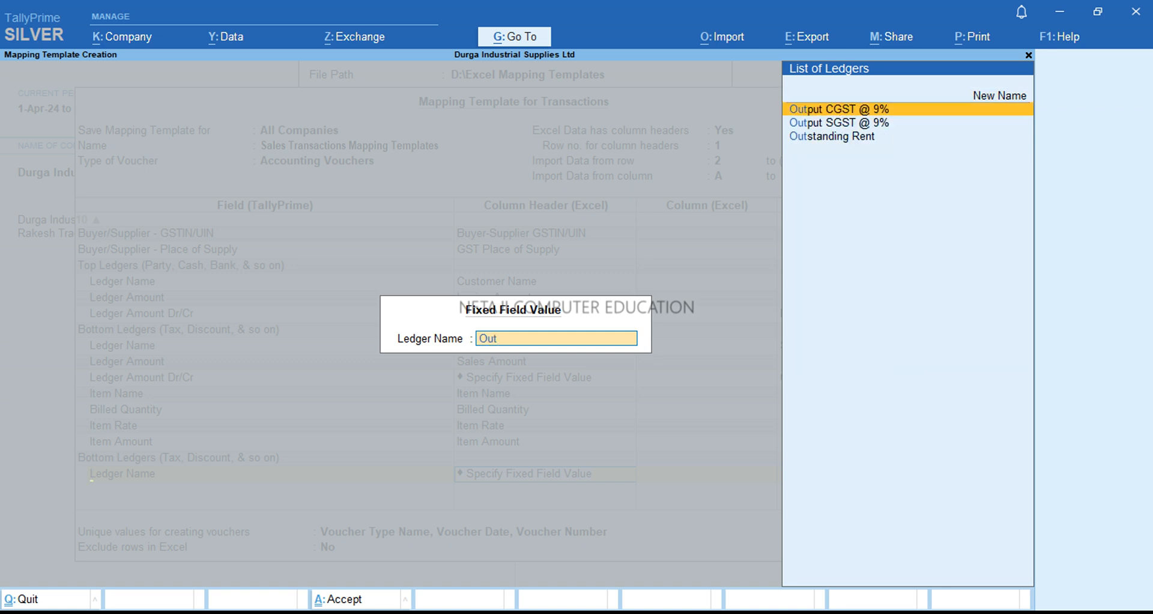
{"action": "key", "text": "Return"}
Step: Add the Ledger Amount field under the Output CGST @ 9% ledger and map it to the CGST column header
{"action": "key", "text": "Down"}
{"action": "key", "text": "Down"}
{"action": "key", "text": "Down"}
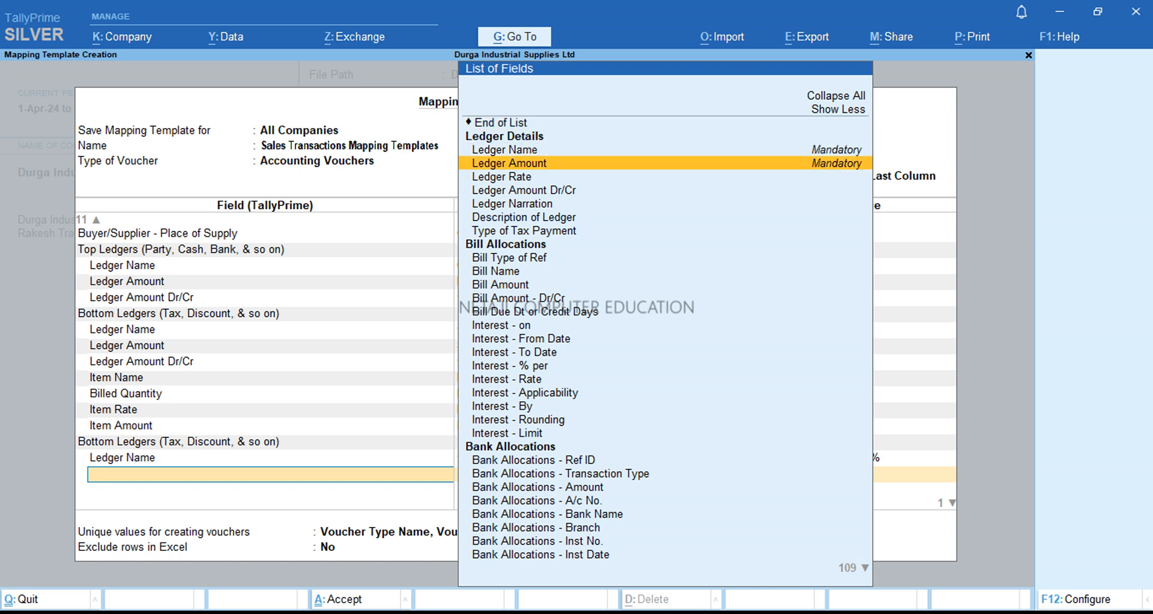
{"action": "key", "text": "Return"}
{"action": "key", "text": "Down"}
{"action": "key", "text": "Down"}
{"action": "key", "text": "Down"}
{"action": "key", "text": "Down"}
{"action": "key", "text": "Down"}
{"action": "key", "text": "Down"}
{"action": "key", "text": "Down"}
{"action": "key", "text": "Down"}
{"action": "key", "text": "Down"}
{"action": "key", "text": "Down"}
{"action": "key", "text": "Down"}
{"action": "key", "text": "Down"}
{"action": "key", "text": "Down"}
{"action": "key", "text": "Down"}
{"action": "key", "text": "Down"}
{"action": "key", "text": "Down"}
{"action": "key", "text": "Down"}
{"action": "key", "text": "Down"}
{"action": "key", "text": "Down"}
{"action": "key", "text": "Down"}
{"action": "key", "text": "Down"}
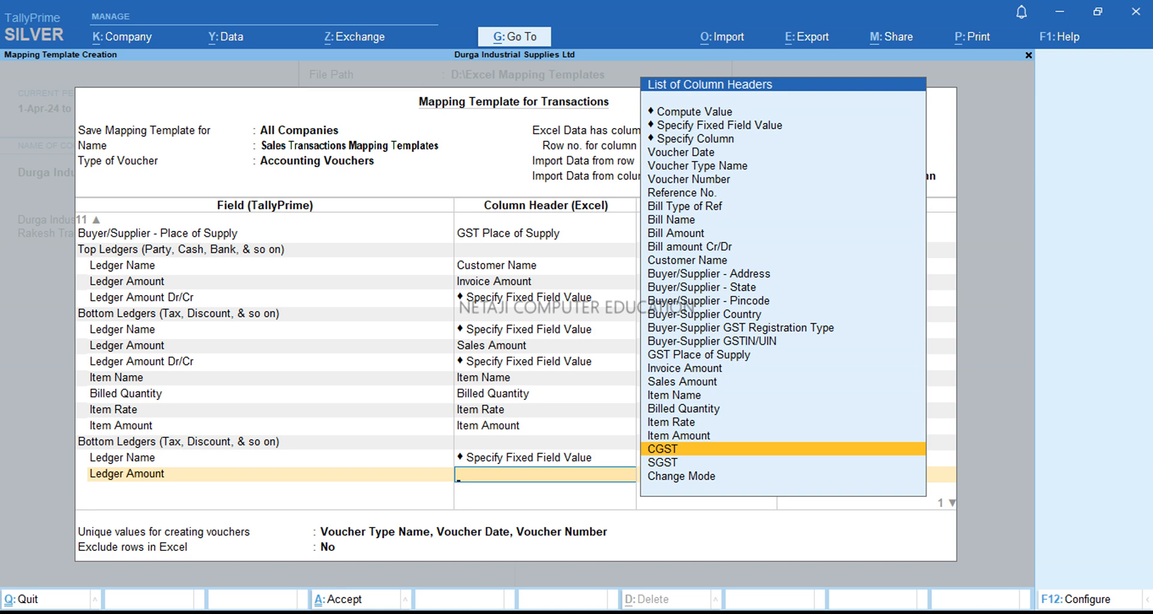
{"action": "key", "text": "Return"}
Step: Add Ledger Amount Dr/Cr for the Output CGST @ 9% ledger with the fixed value Cr and end that ledger's field list
{"action": "key", "text": "Down"}
{"action": "key", "text": "Down"}
{"action": "key", "text": "Down"}
{"action": "key", "text": "Down"}
{"action": "key", "text": "Return"}
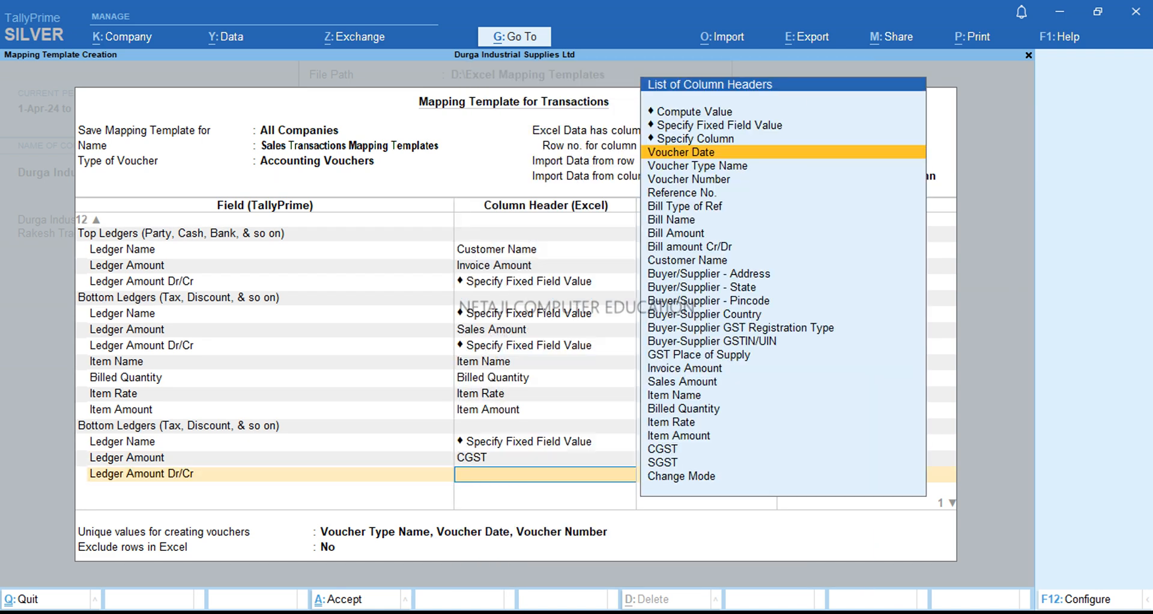
{"action": "key", "text": "Up"}
{"action": "key", "text": "Up"}
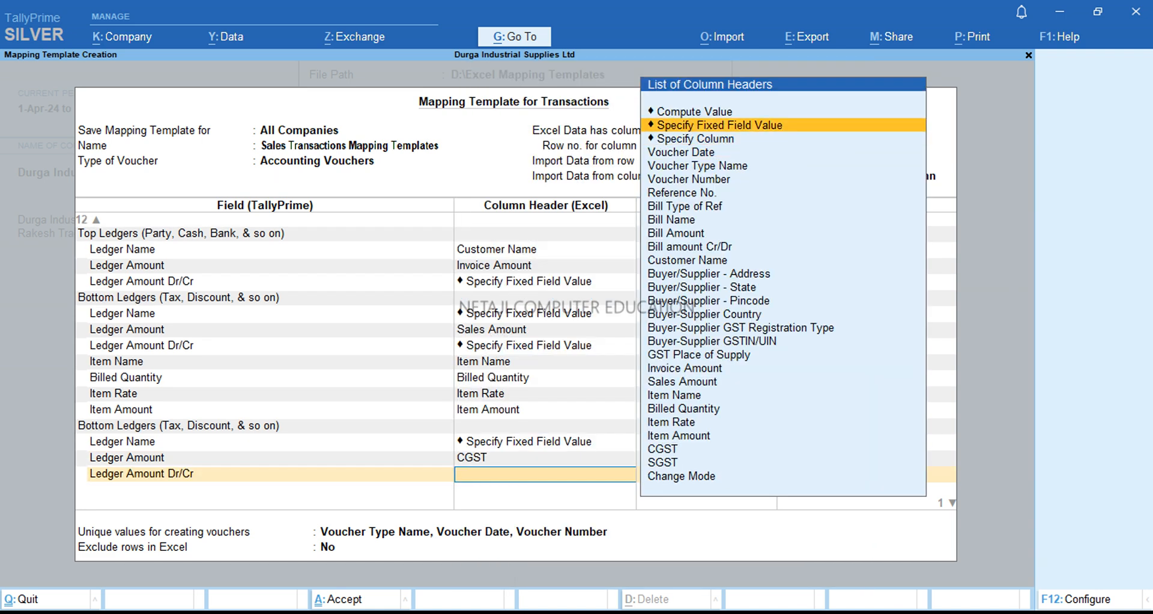
{"action": "key", "text": "Return"}
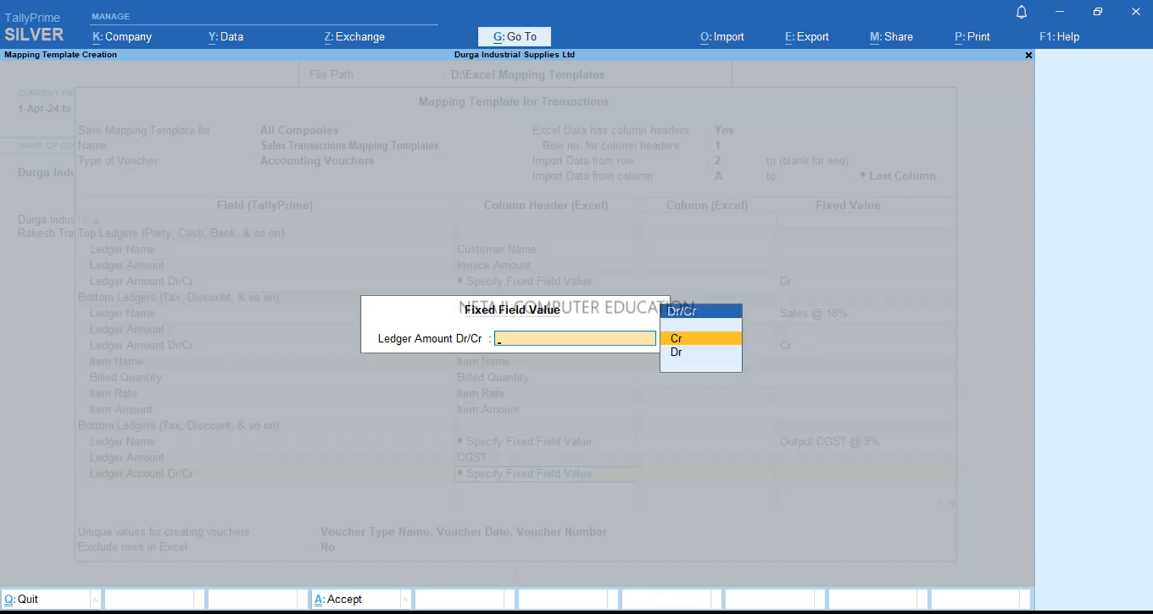
{"action": "key", "text": "Return"}
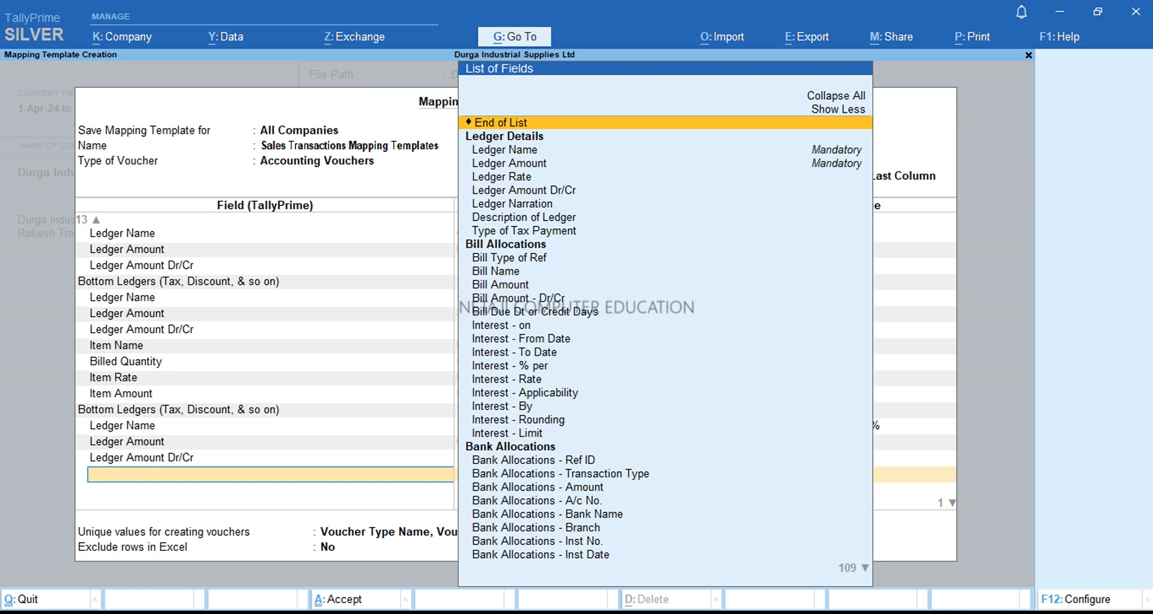
{"action": "key", "text": "Return"}
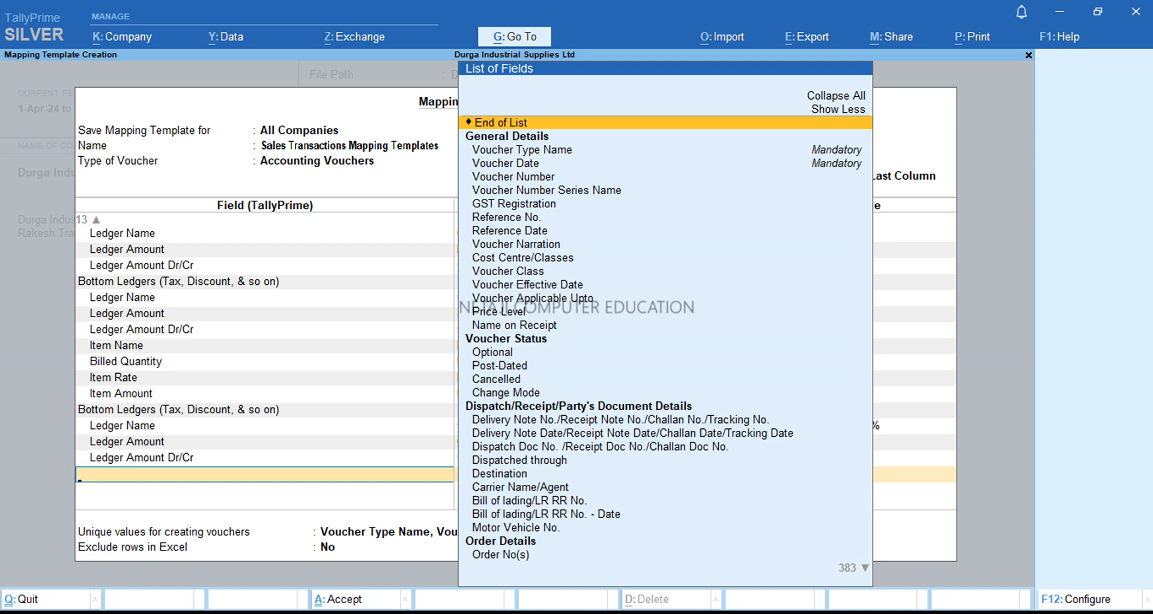
Step: Add a third Bottom Ledgers (Tax, Discount, & so on) field with its Ledger Name fixed to Output SGST @ 9%
{"action": "type", "text": "Bot"}
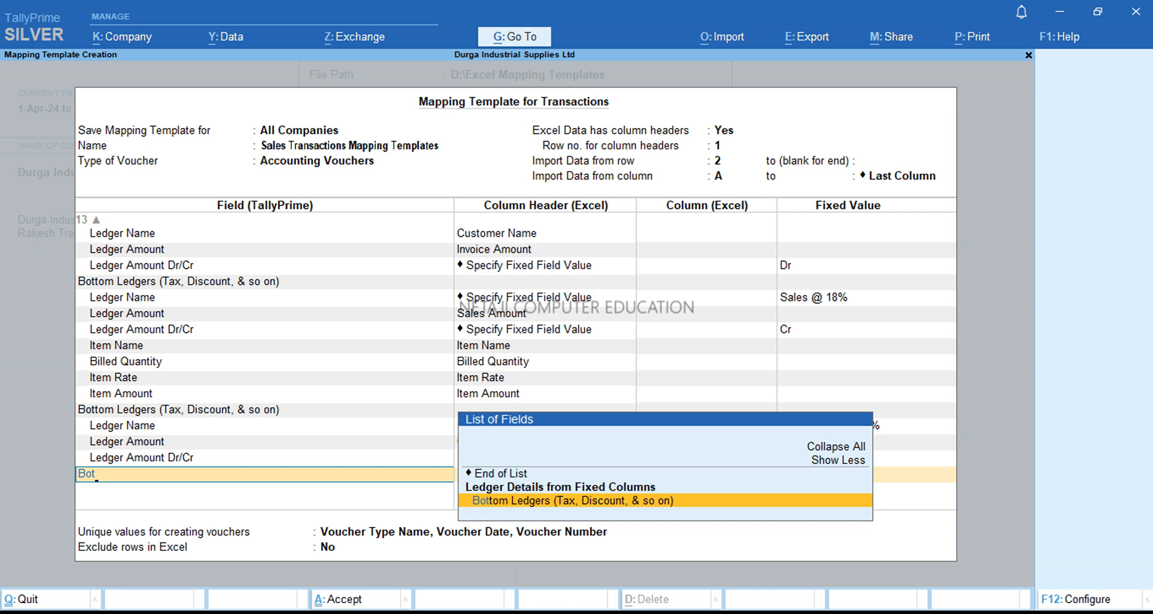
{"action": "key", "text": "Return"}
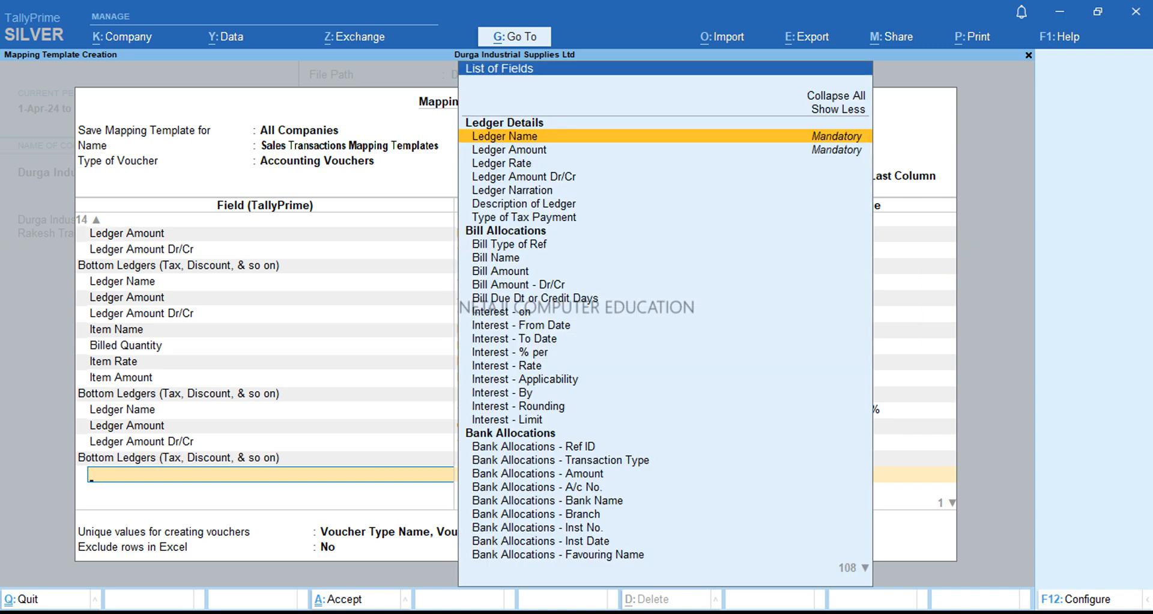
{"action": "key", "text": "Return"}
{"action": "key", "text": "Up"}
{"action": "key", "text": "Up"}
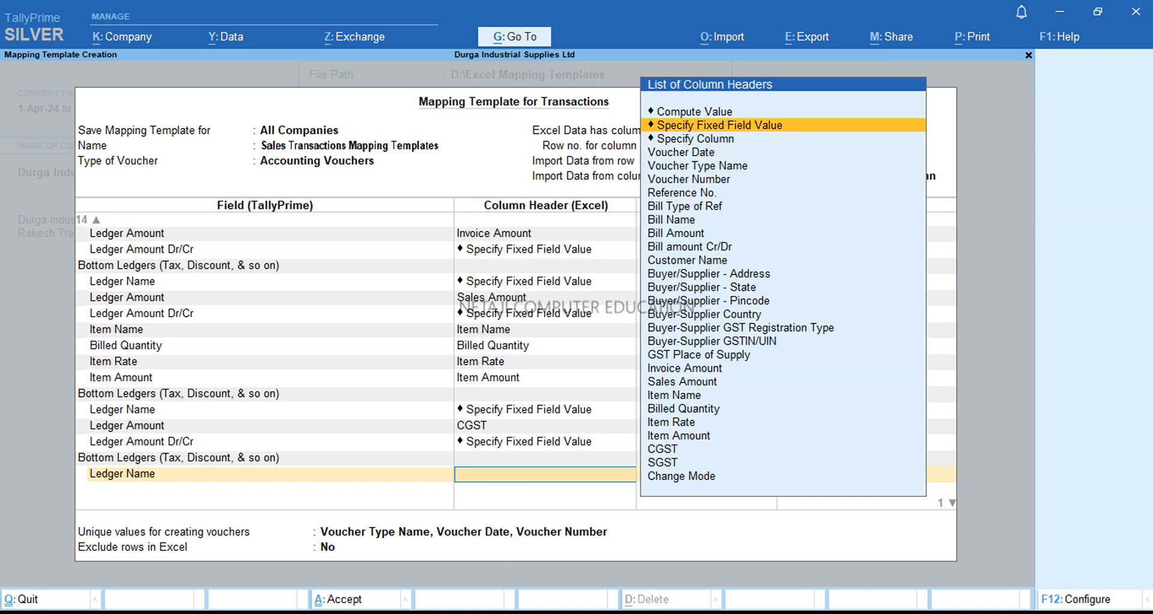
{"action": "key", "text": "Return"}
{"action": "type", "text": "Out"}
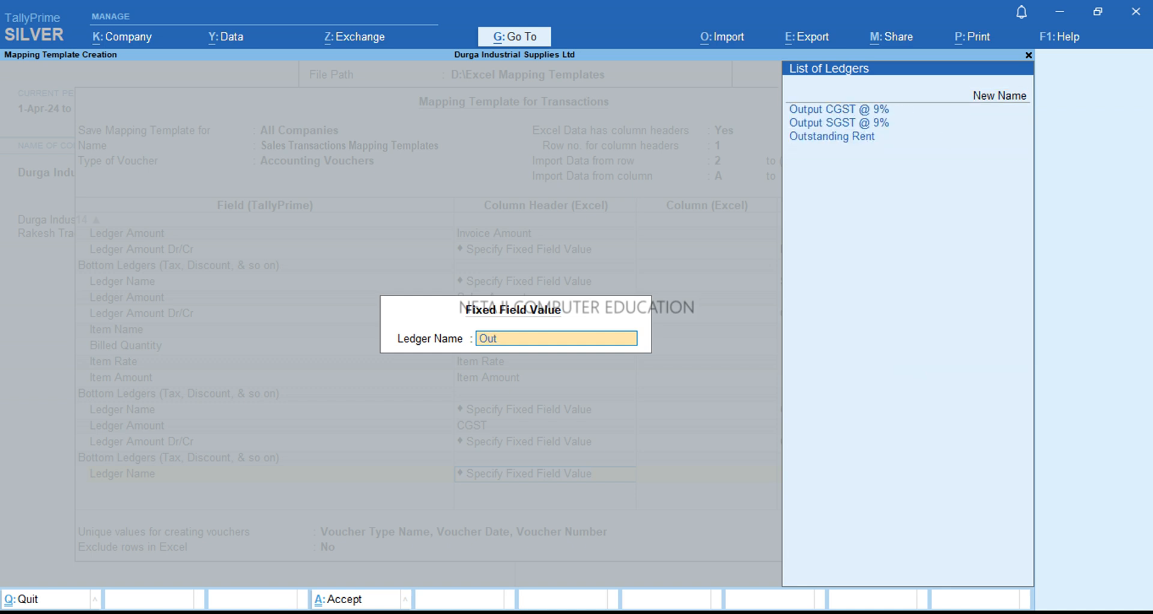
{"action": "key", "text": "Down"}
{"action": "key", "text": "Return"}
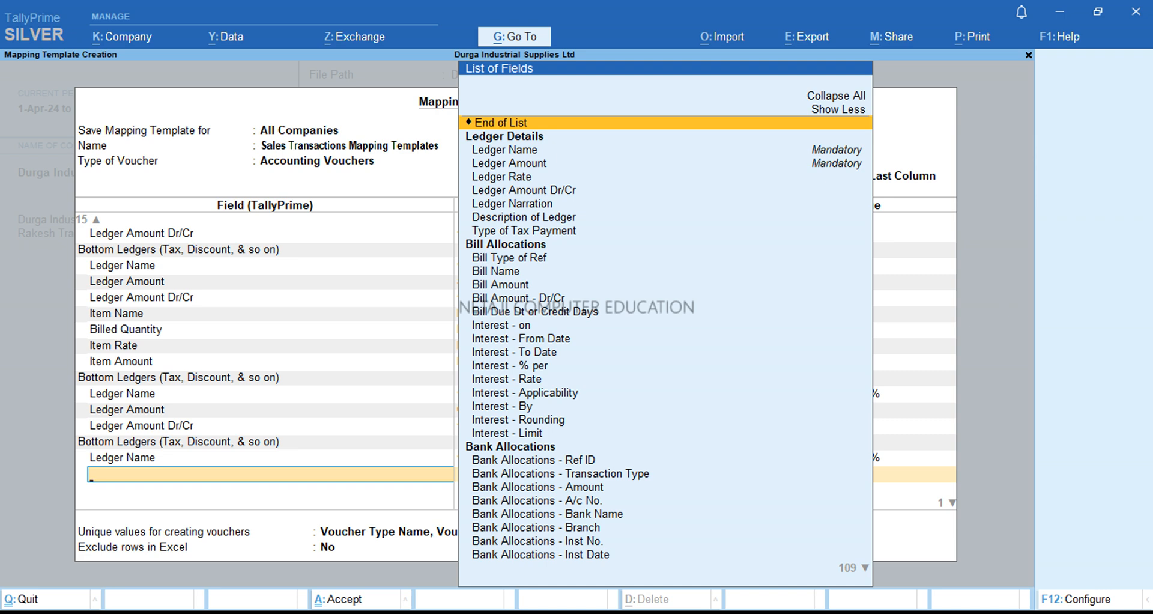
Step: Add the Ledger Amount field under the Output SGST @ 9% ledger and map it to the SGST column header
{"action": "key", "text": "Down"}
{"action": "key", "text": "Down"}
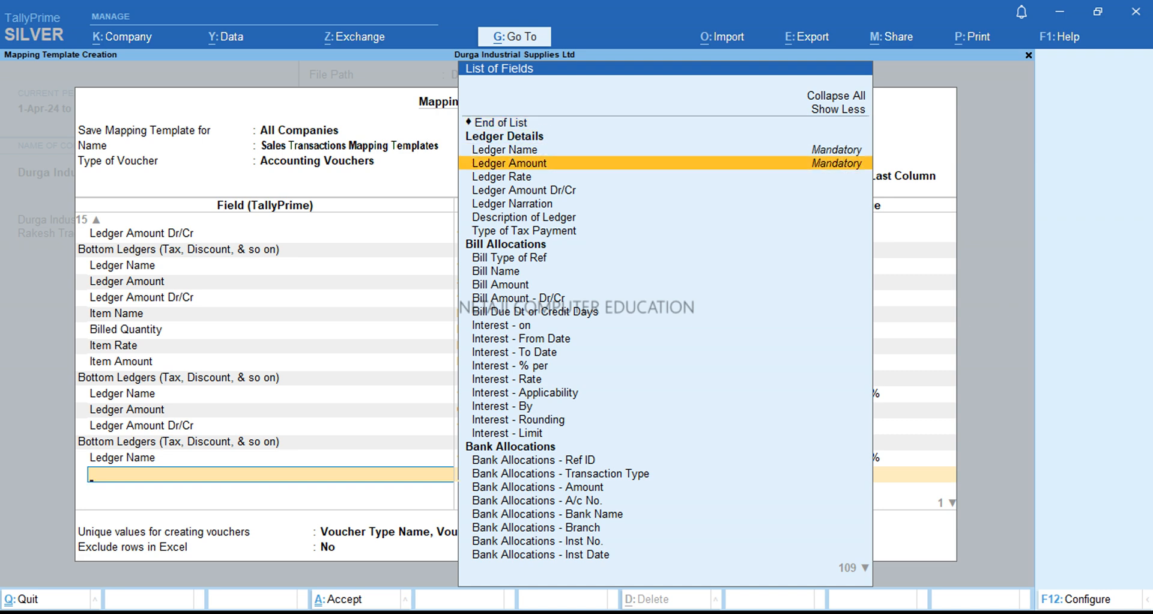
{"action": "key", "text": "Return"}
{"action": "key", "text": "Down"}
{"action": "key", "text": "Down"}
{"action": "key", "text": "Down"}
{"action": "key", "text": "Down"}
{"action": "key", "text": "Down"}
{"action": "key", "text": "Down"}
{"action": "key", "text": "Down"}
{"action": "key", "text": "Down"}
{"action": "key", "text": "Down"}
{"action": "key", "text": "Down"}
{"action": "key", "text": "Down"}
{"action": "key", "text": "Down"}
{"action": "key", "text": "Down"}
{"action": "key", "text": "Down"}
{"action": "key", "text": "Down"}
{"action": "key", "text": "Down"}
{"action": "key", "text": "Down"}
{"action": "key", "text": "Down"}
{"action": "key", "text": "Down"}
{"action": "key", "text": "Down"}
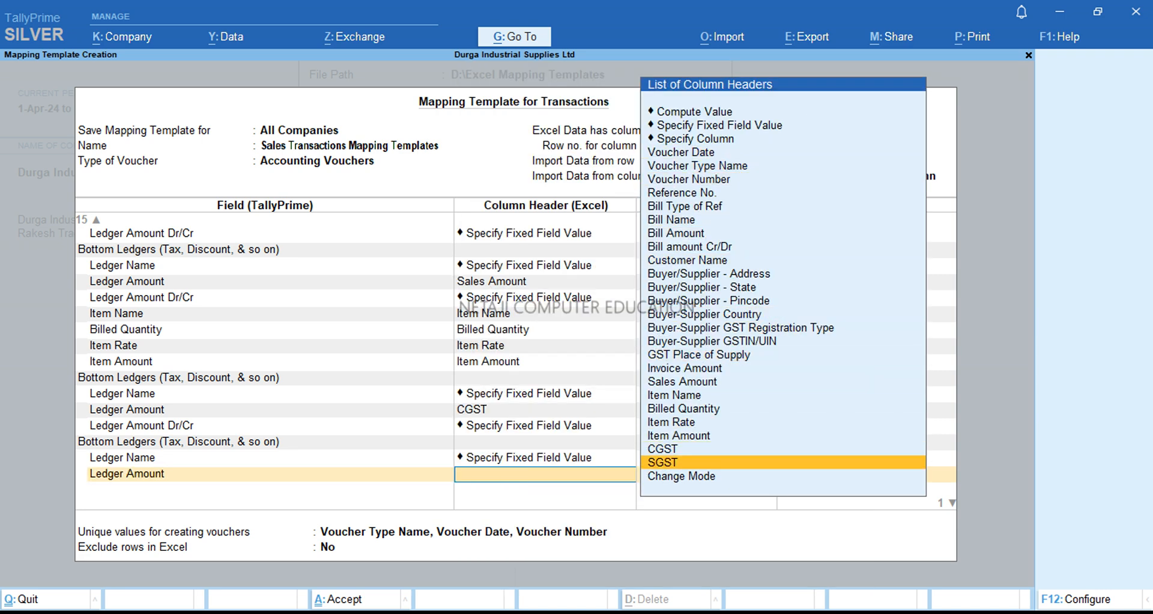
{"action": "key", "text": "Return"}
Step: Add the Ledger Amount Dr/Cr field under the Output SGST @ 9% ledger with the fixed value Cr
{"action": "key", "text": "Down"}
{"action": "key", "text": "Down"}
{"action": "key", "text": "Down"}
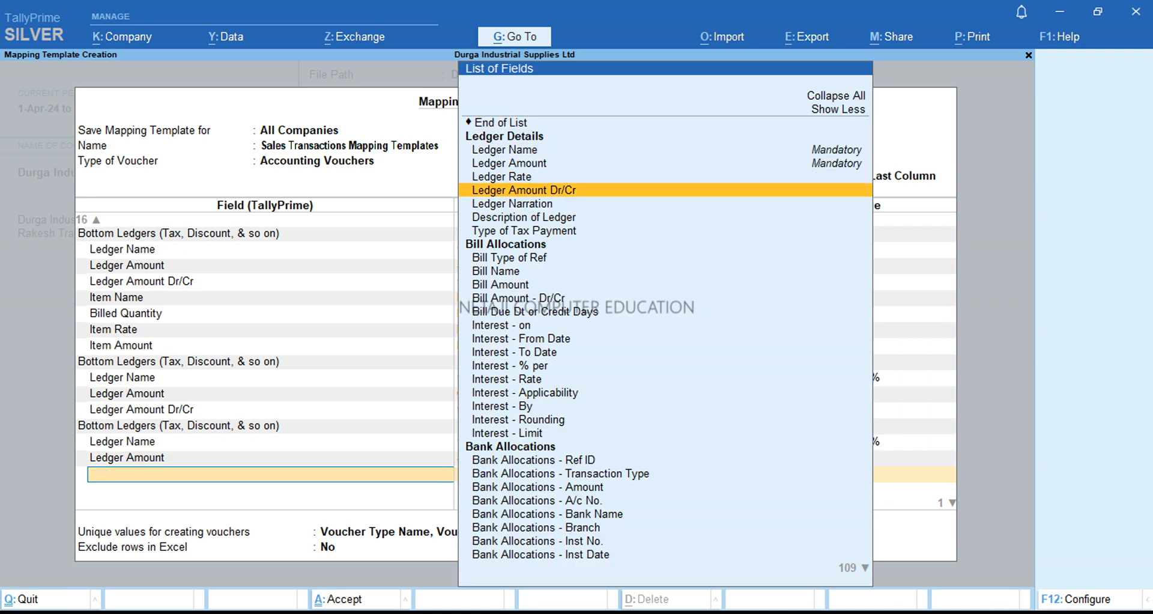
{"action": "key", "text": "Return"}
{"action": "key", "text": "Up"}
{"action": "key", "text": "Up"}
{"action": "key", "text": "Return"}
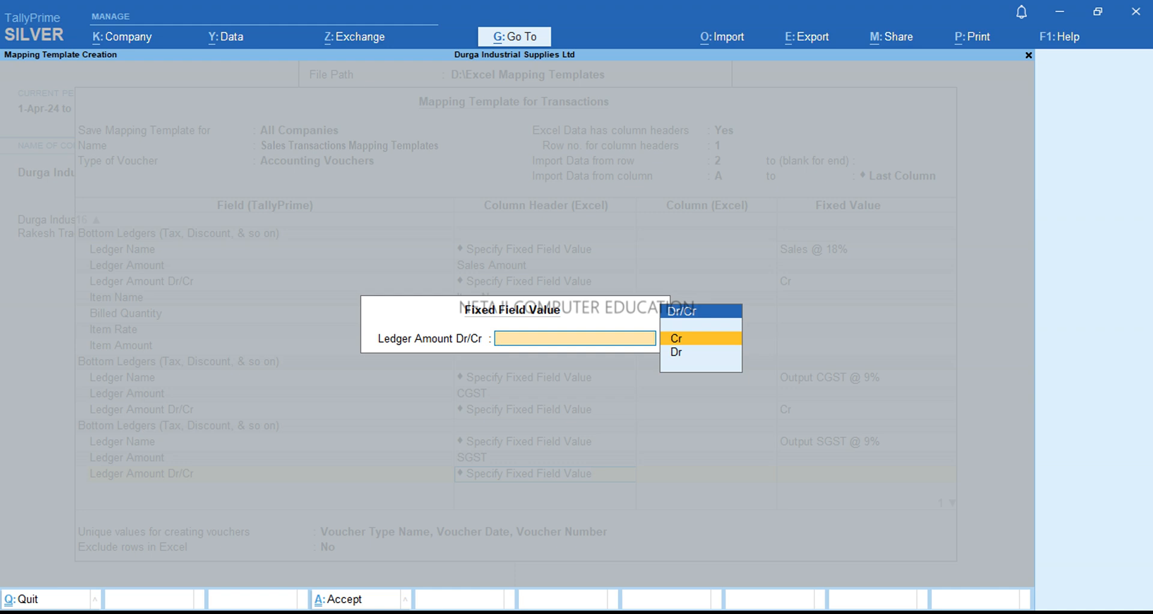
{"action": "key", "text": "Return"}
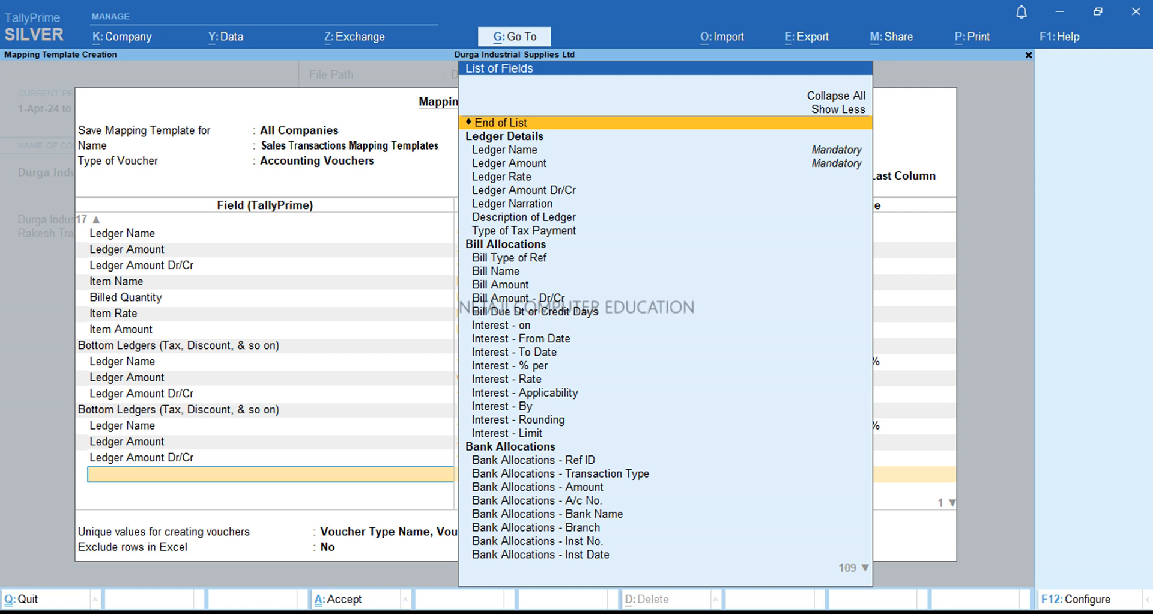
Step: Add the Bill Type of Ref field under the Output SGST @ 9% ledger and map it to the Bill Type of Ref column header
{"action": "type", "text": "Bi"}
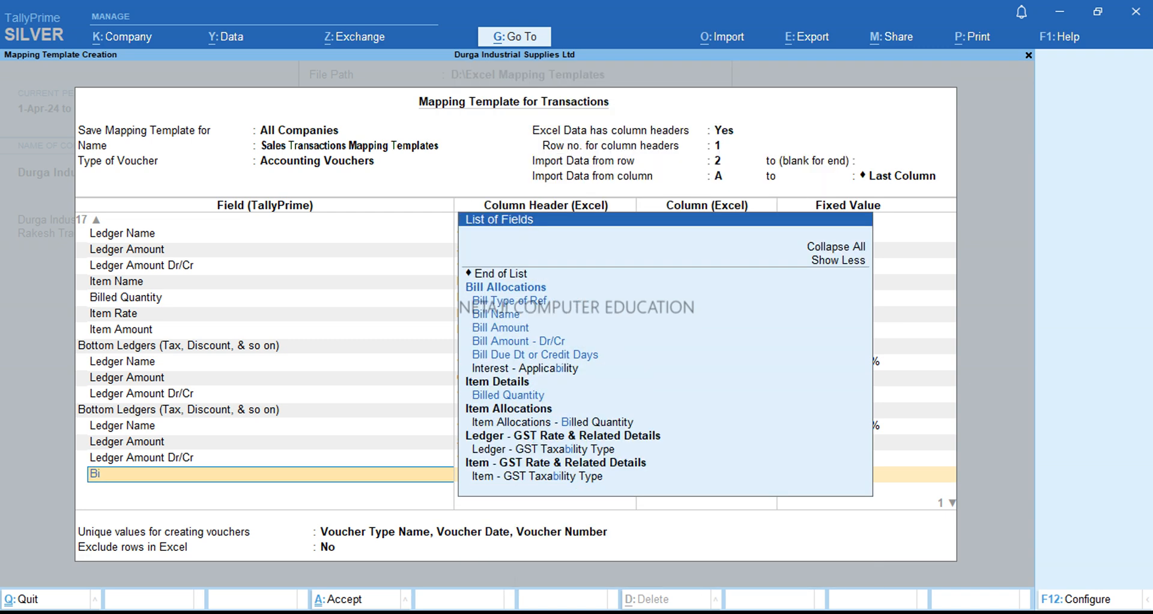
{"action": "type", "text": "llt"}
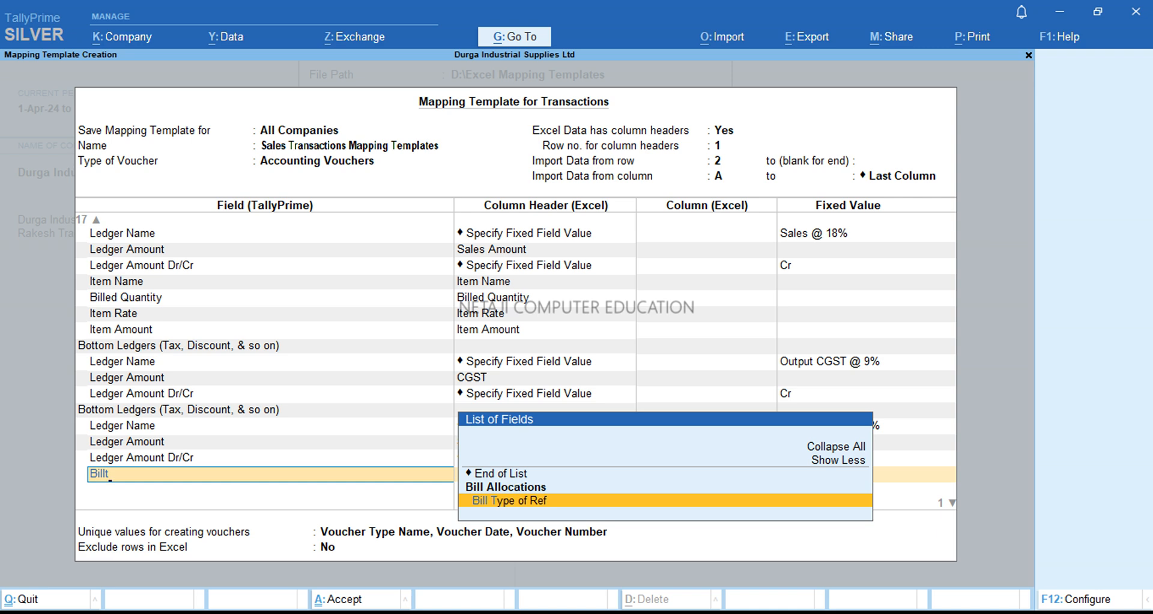
{"action": "key", "text": "Return"}
{"action": "key", "text": "Down"}
{"action": "key", "text": "Down"}
{"action": "key", "text": "Down"}
{"action": "key", "text": "Down"}
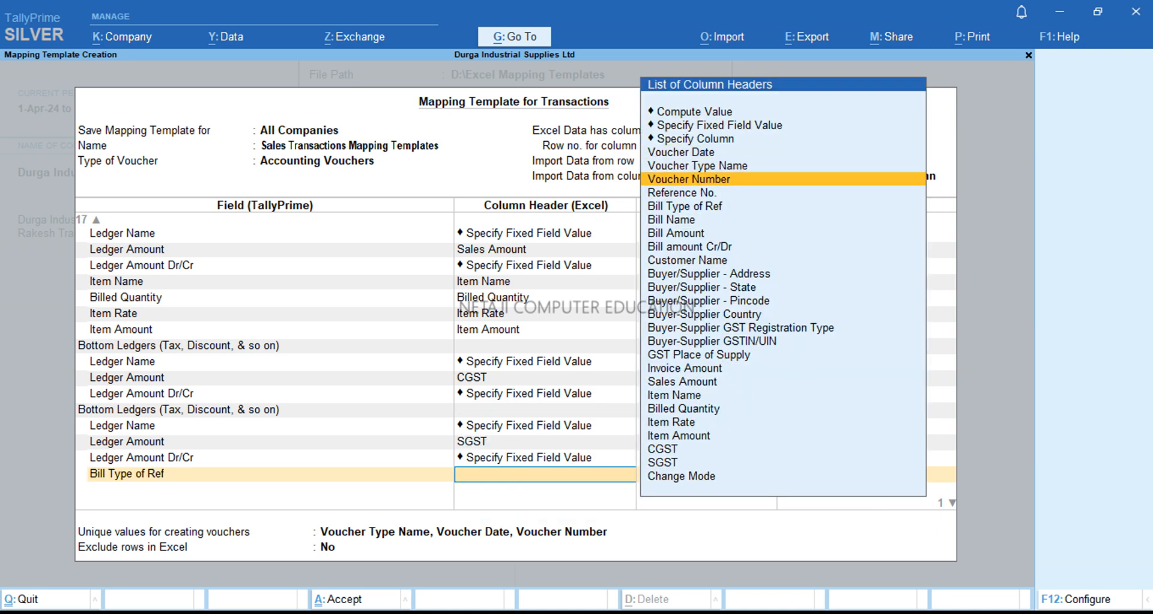
{"action": "key", "text": "Return"}
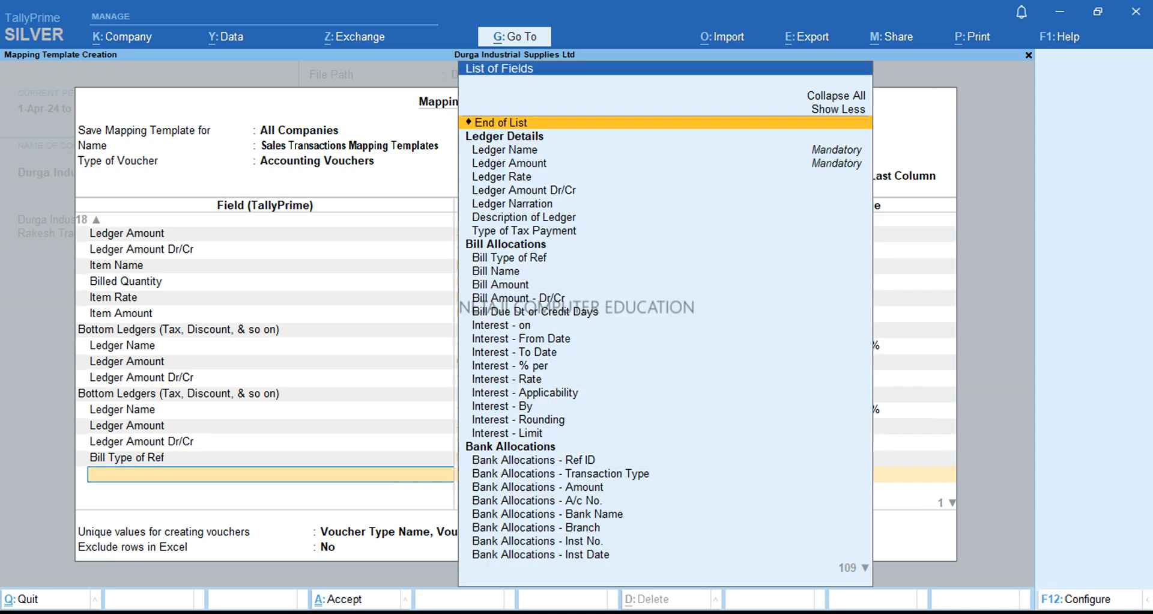
Step: Add the Bill Name field and map it to the Bill Name column header
{"action": "type", "text": "Bil"}
{"action": "type", "text": "lnam"}
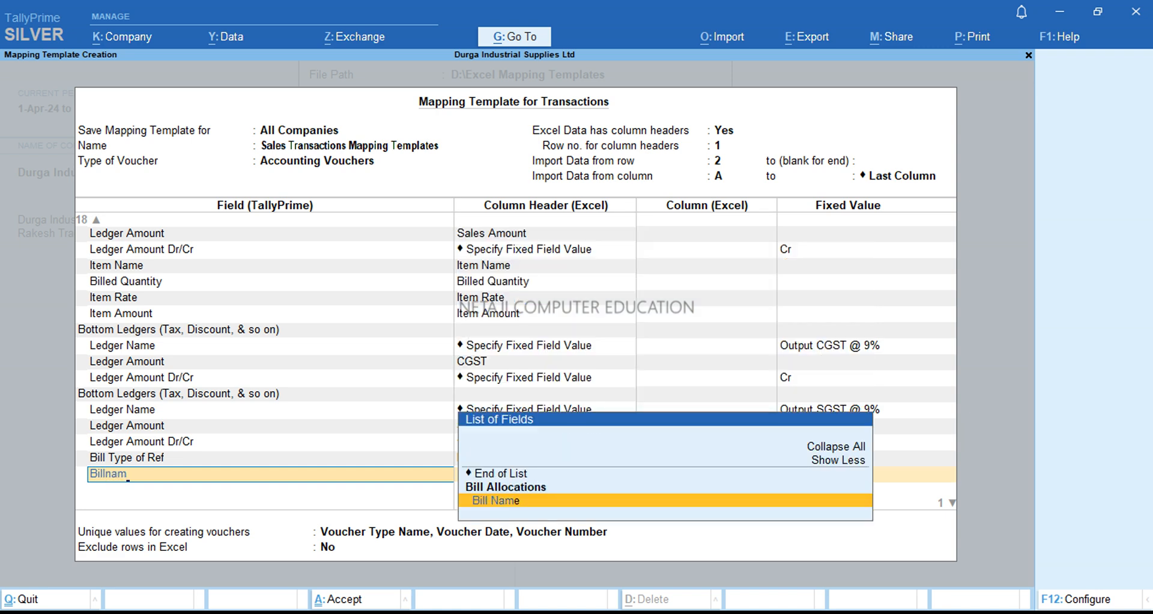
{"action": "key", "text": "Return"}
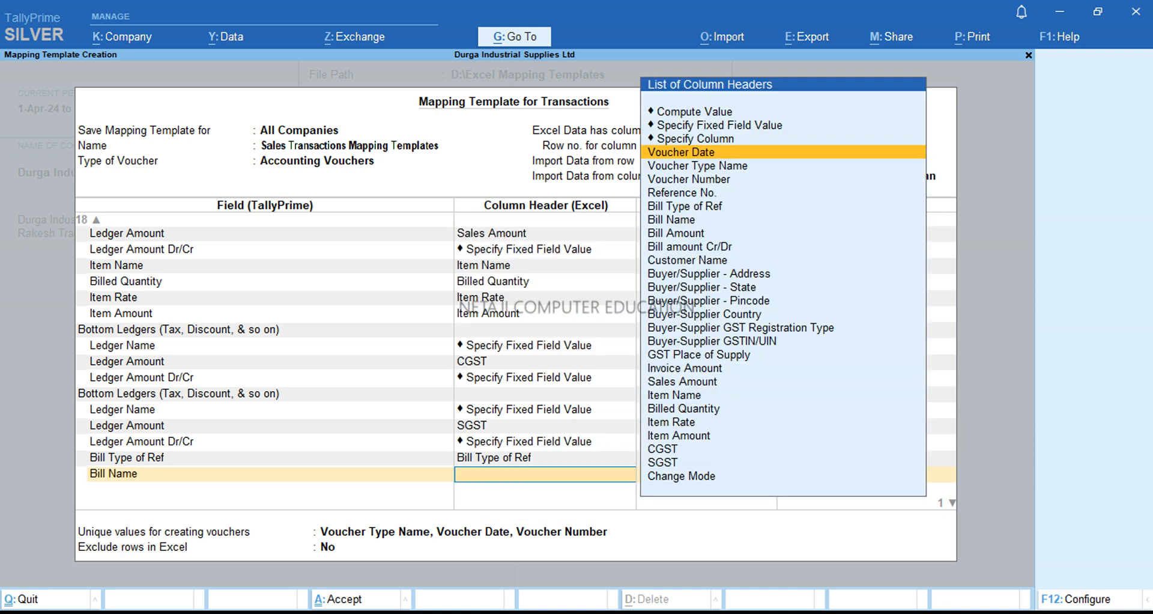
{"action": "key", "text": "Down"}
{"action": "key", "text": "Down"}
{"action": "key", "text": "Down"}
{"action": "key", "text": "Down"}
{"action": "key", "text": "Down"}
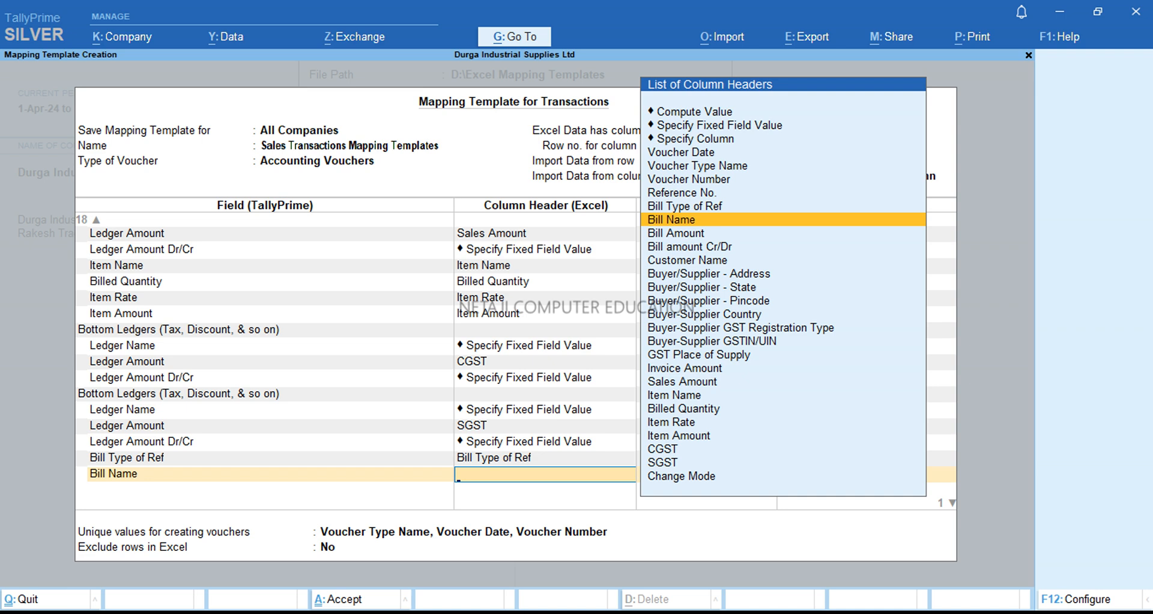
{"action": "key", "text": "Return"}
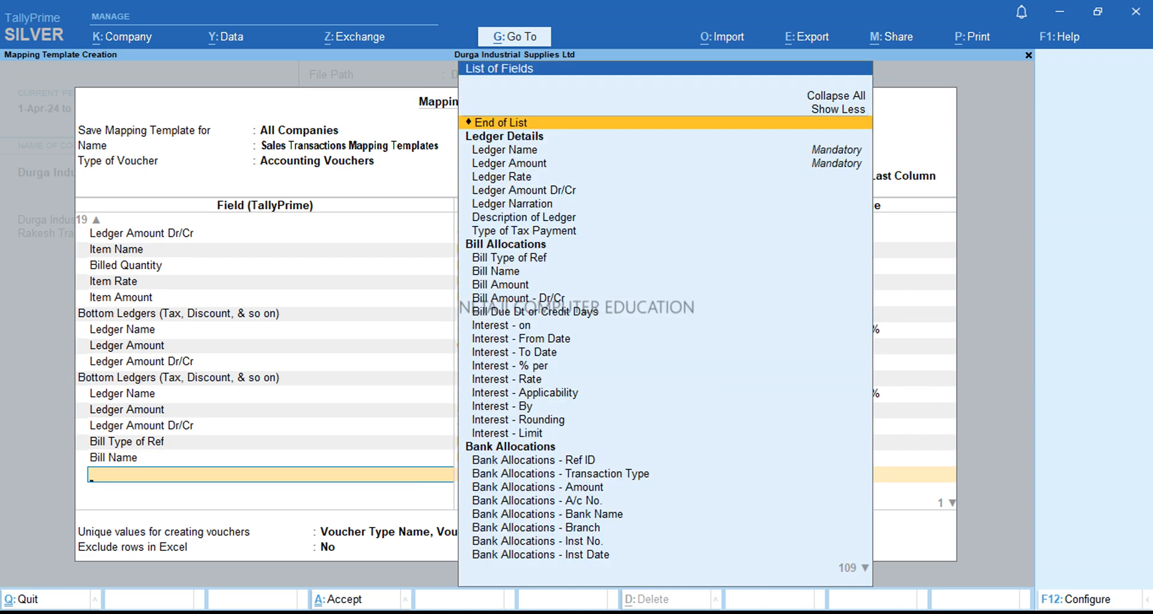
{"action": "key", "text": "BackSpace"}
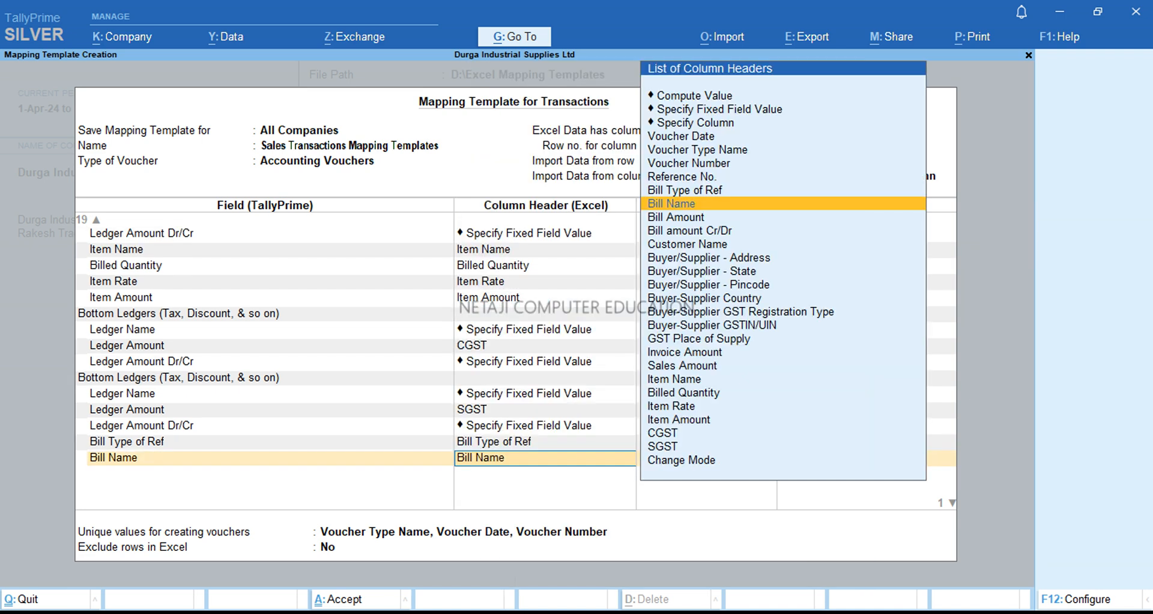
{"action": "key", "text": "Return"}
Step: Add the Bill Amount field and map it to the Bill Amount column header
{"action": "type", "text": "B"}
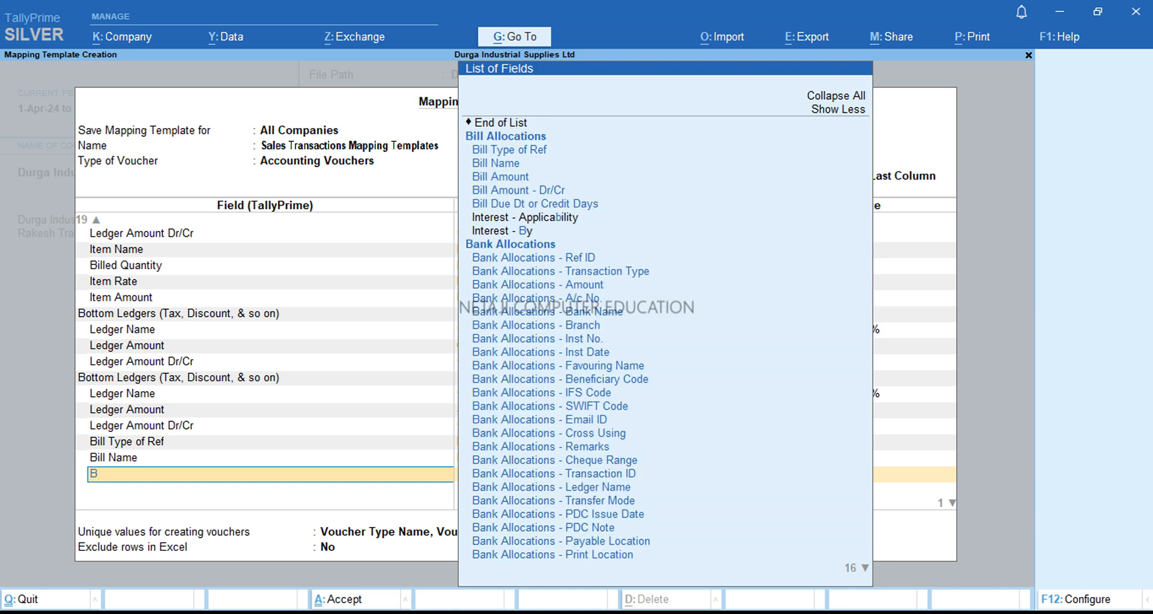
{"action": "type", "text": "illamou"}
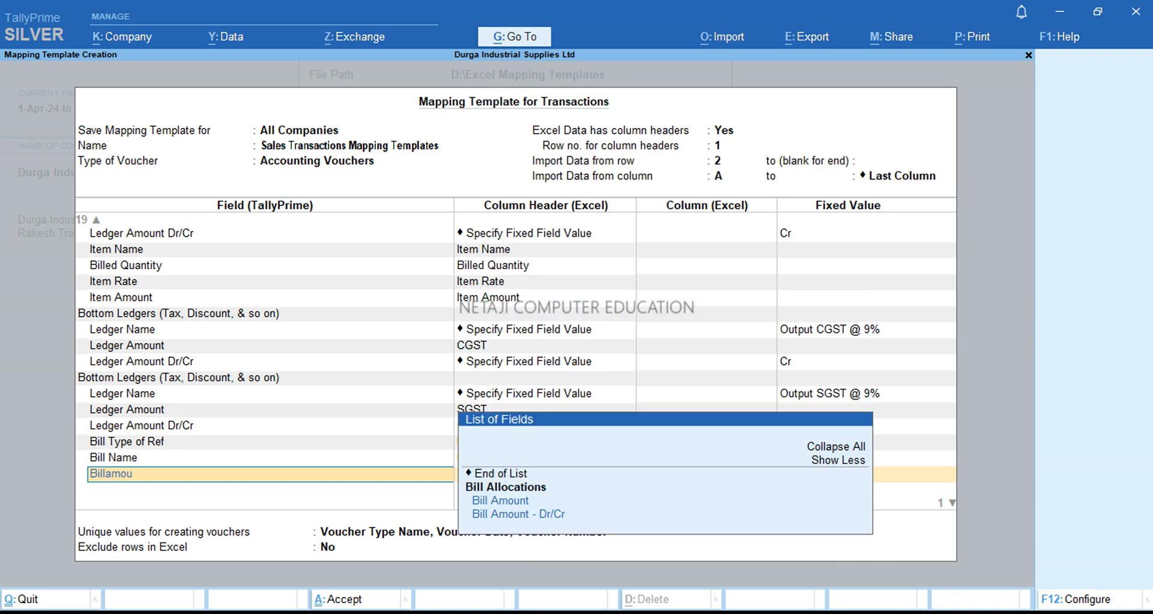
{"action": "key", "text": "Return"}
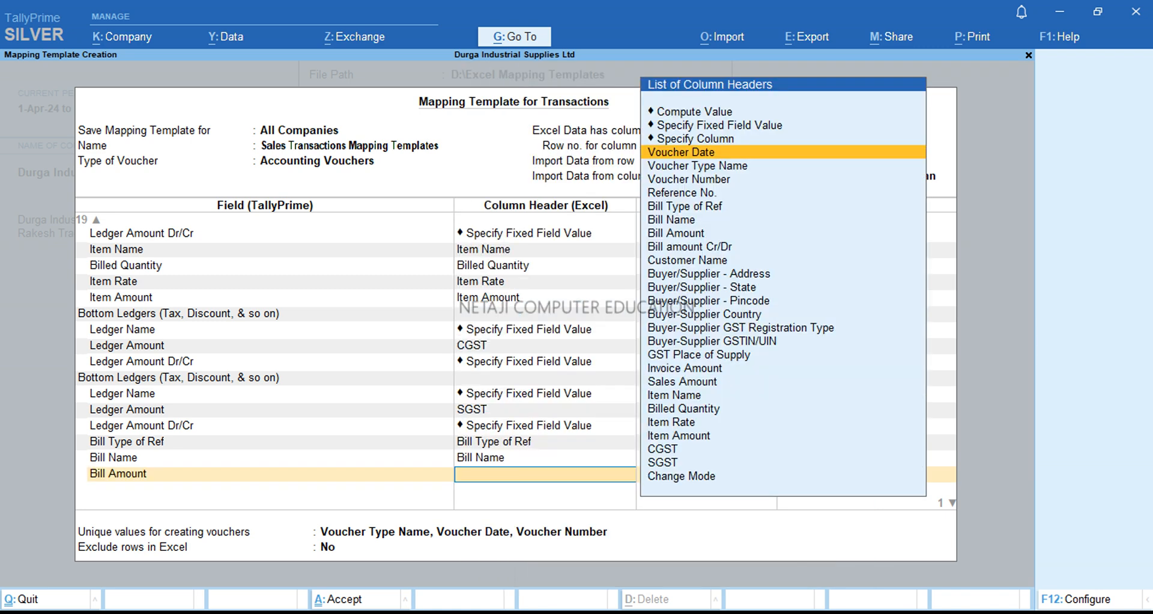
{"action": "key", "text": "Down"}
{"action": "key", "text": "Down"}
{"action": "key", "text": "Down"}
{"action": "key", "text": "Down"}
{"action": "key", "text": "Down"}
{"action": "key", "text": "Down"}
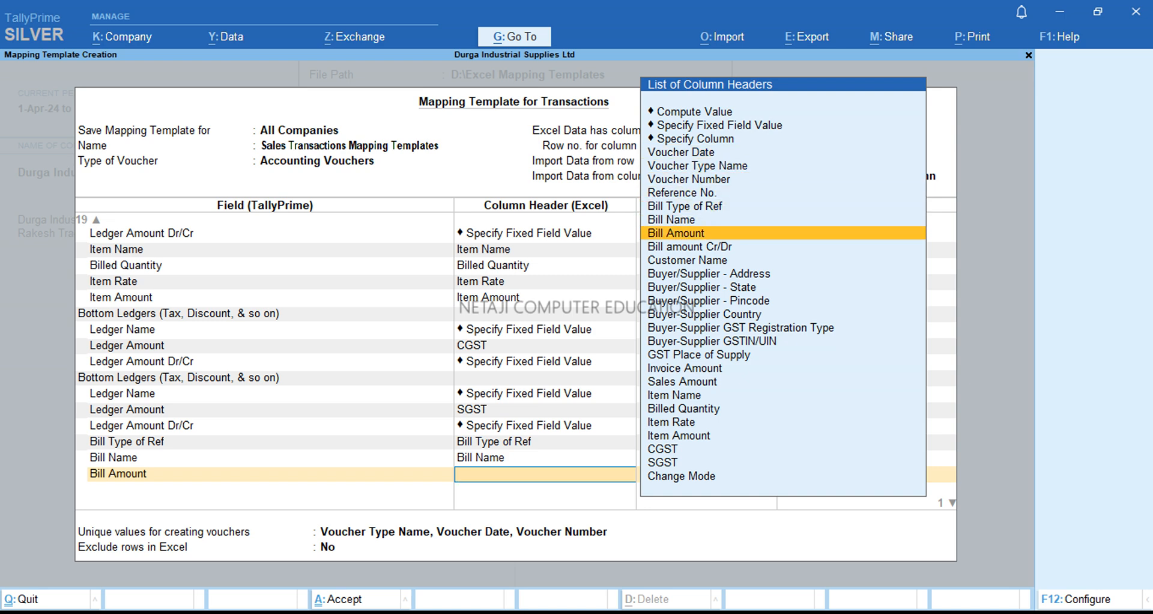
{"action": "key", "text": "Return"}
Step: Add the Bill Amount - Dr/Cr field and map it to the Bill amount Cr/Dr column header
{"action": "type", "text": "Bi"}
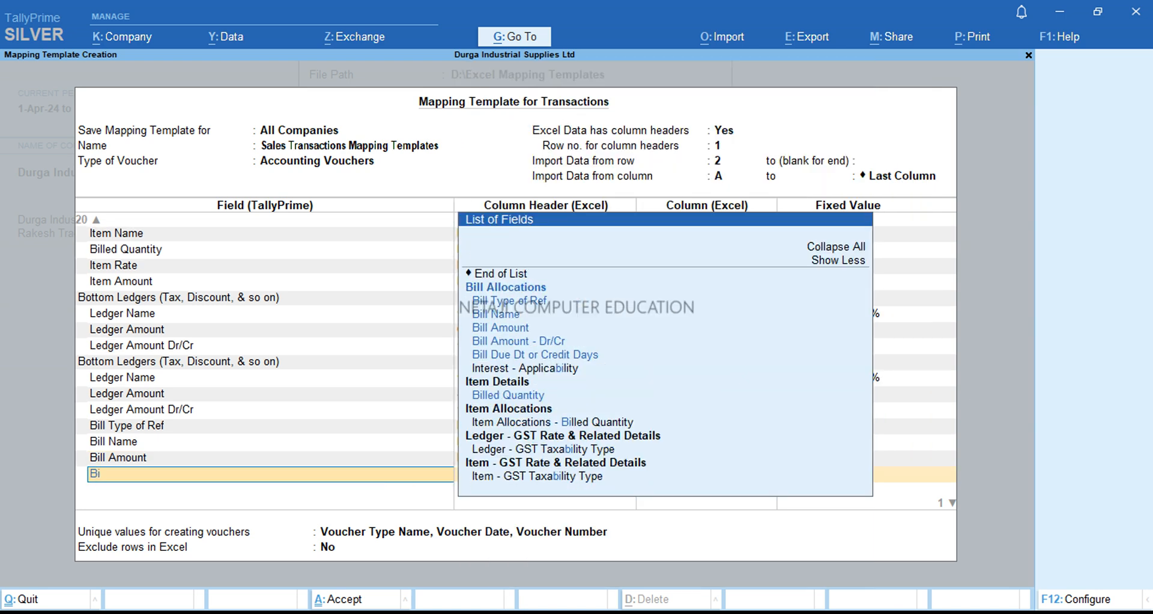
{"action": "type", "text": "llamou"}
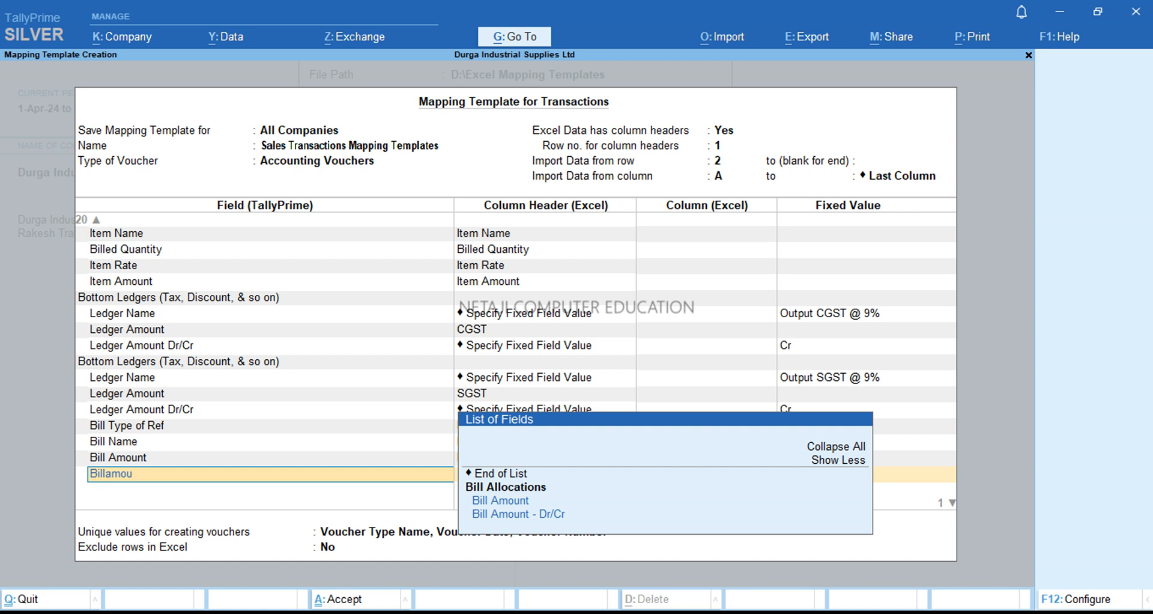
{"action": "key", "text": "Return"}
{"action": "key", "text": "Down"}
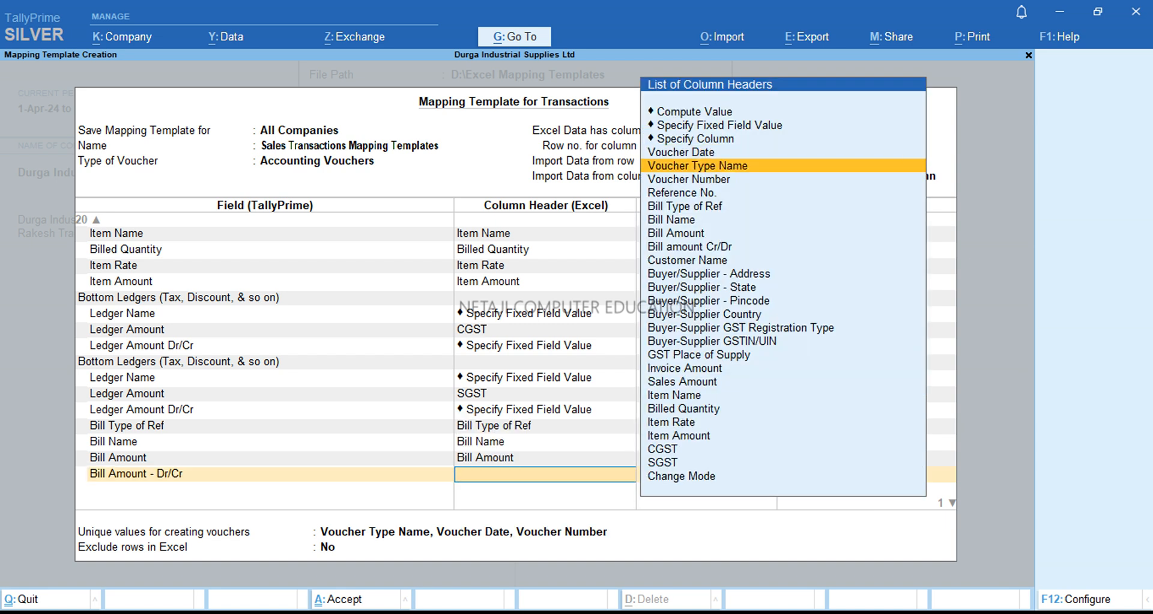
{"action": "key", "text": "Down"}
{"action": "key", "text": "Down"}
{"action": "key", "text": "Down"}
{"action": "key", "text": "Down"}
{"action": "key", "text": "Down"}
{"action": "key", "text": "Down"}
{"action": "key", "text": "Down"}
{"action": "key", "text": "Up"}
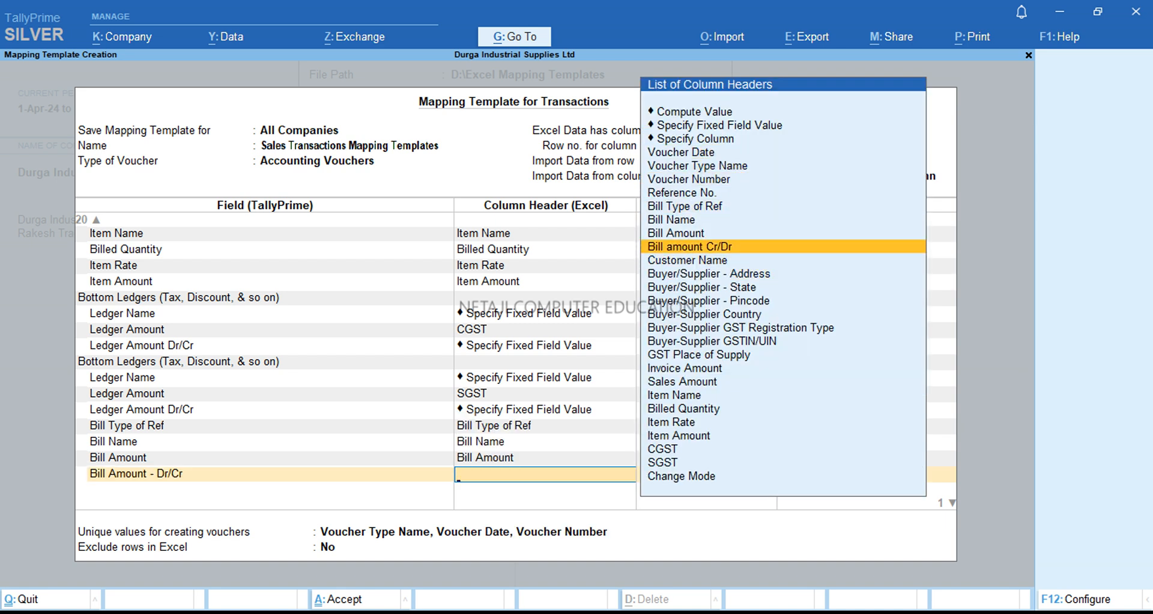
{"action": "key", "text": "Return"}
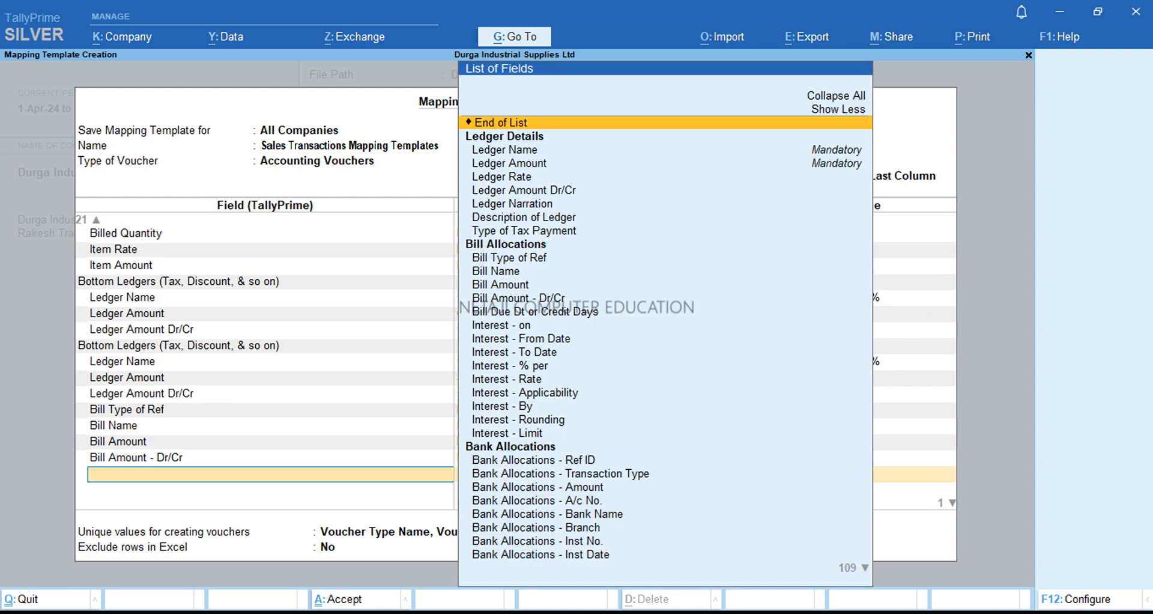
Step: End the template's field lists, leave Exclude rows in Excel at No, and save the mapping template
{"action": "key", "text": "Return"}
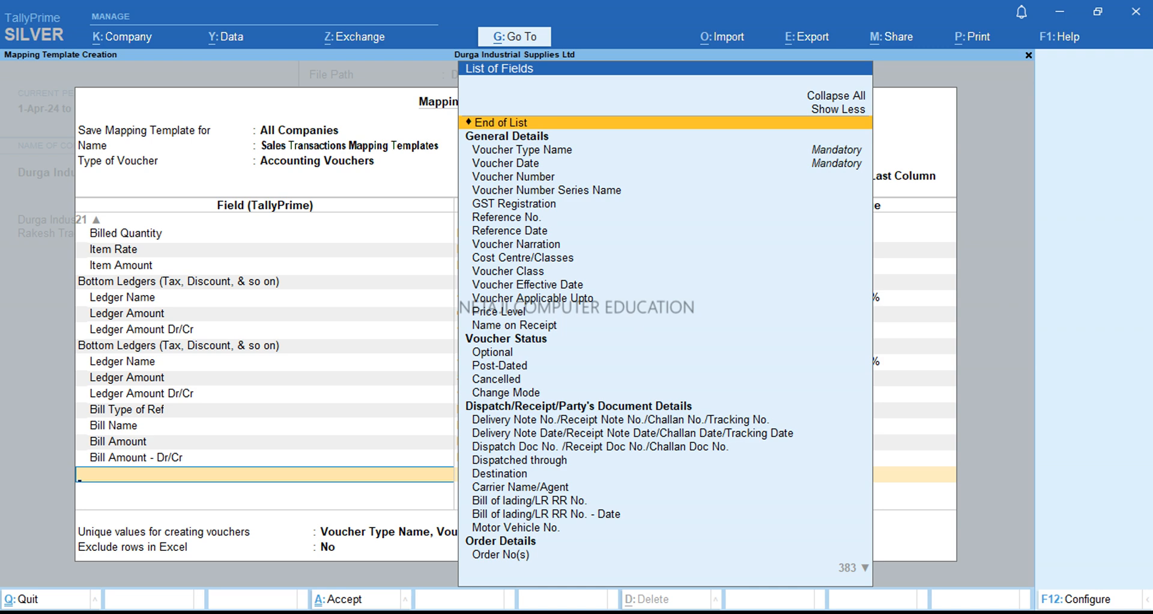
{"action": "key", "text": "Return"}
{"action": "key", "text": "Return"}
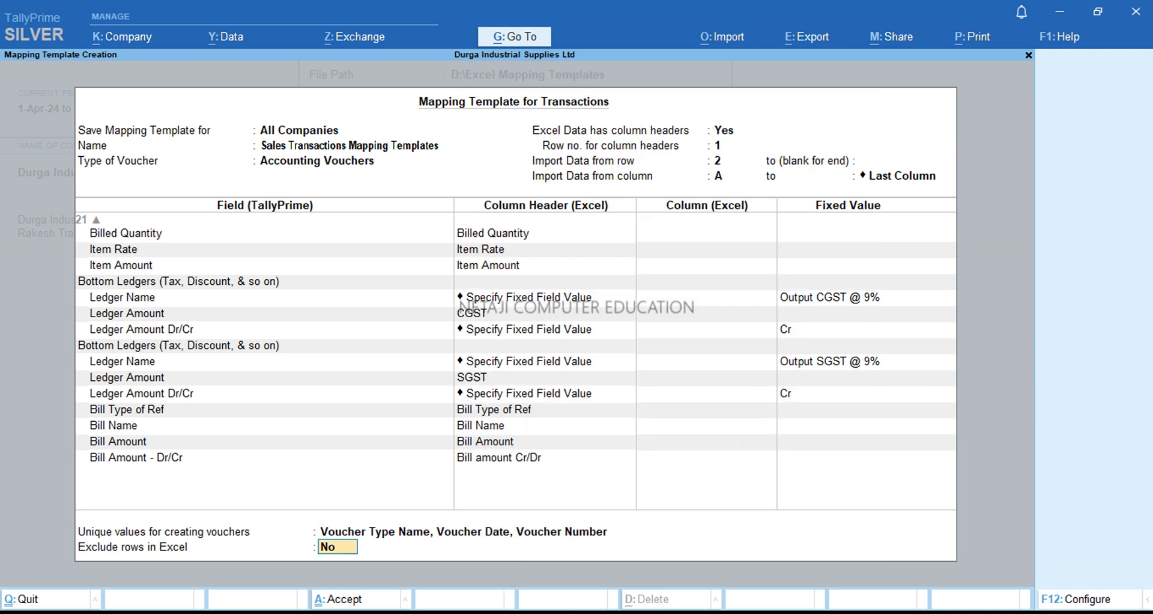
{"action": "key", "text": "Return"}
{"action": "key", "text": "Return"}
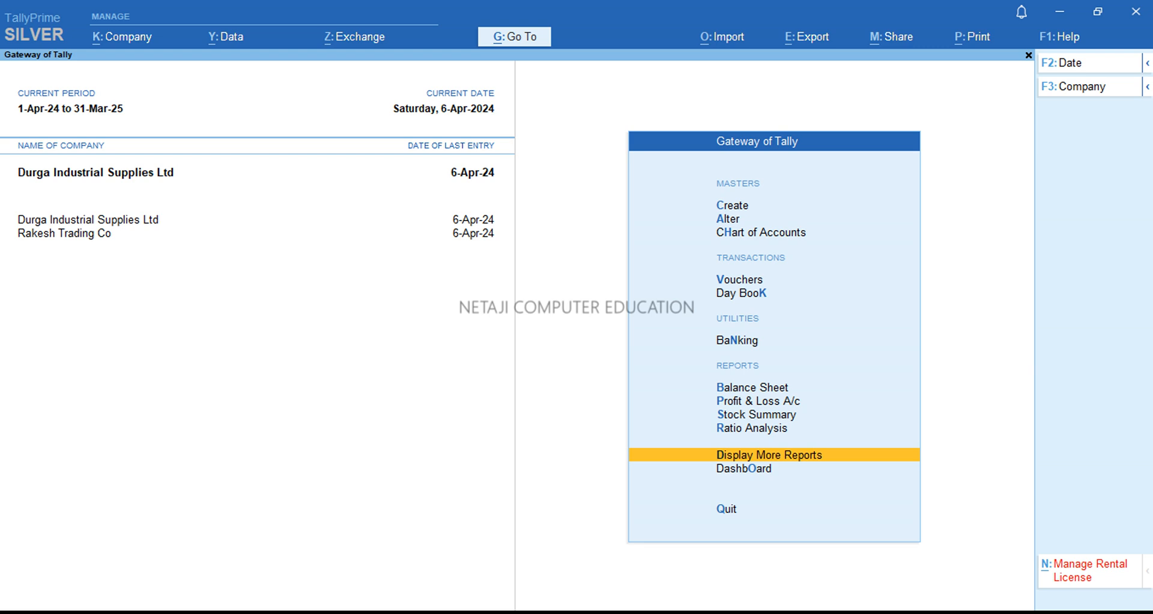
Step: Start a transactions import from the Excel file Accounting masters.xlsx, using its Sales Transactions worksheet
{"action": "key", "text": "alt+o"}
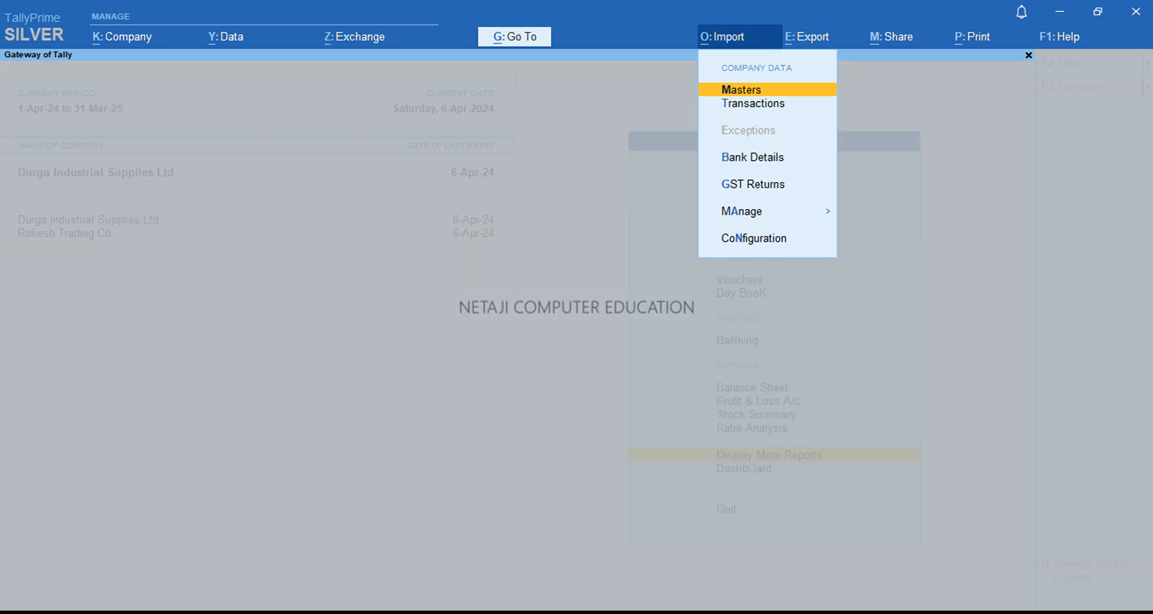
{"action": "key", "text": "Down"}
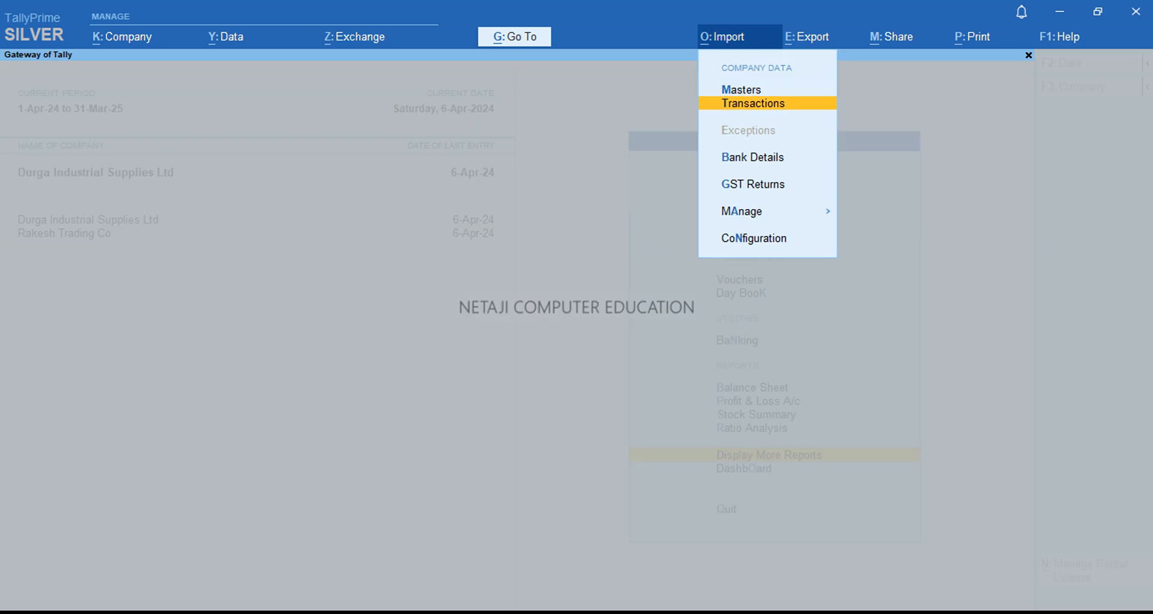
{"action": "key", "text": "Return"}
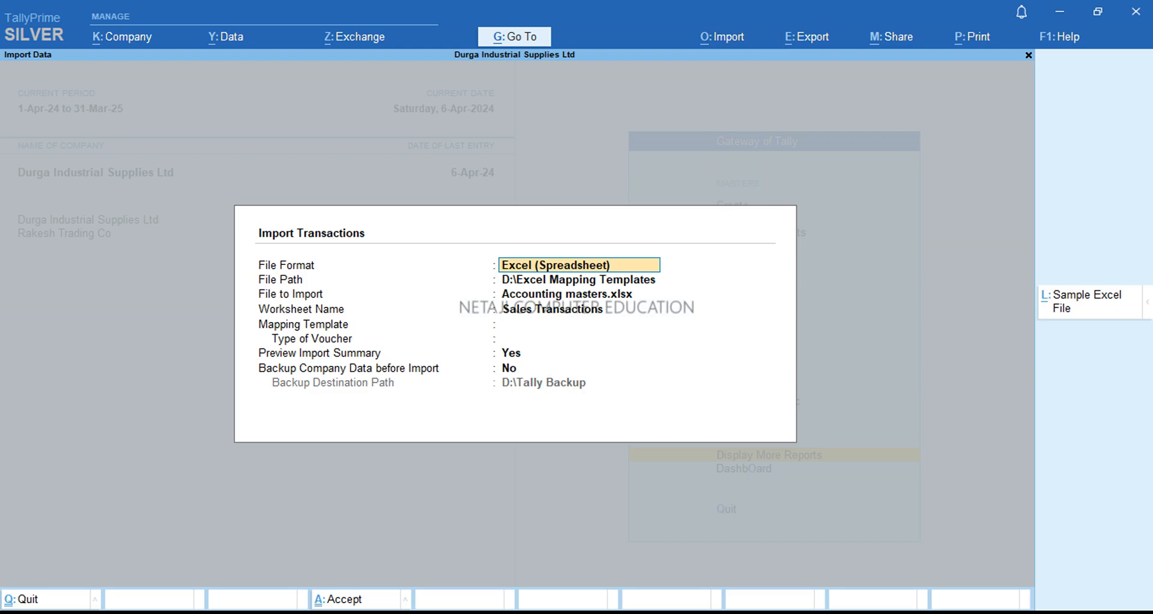
{"action": "key", "text": "Return"}
{"action": "key", "text": "Return"}
{"action": "key", "text": "Return"}
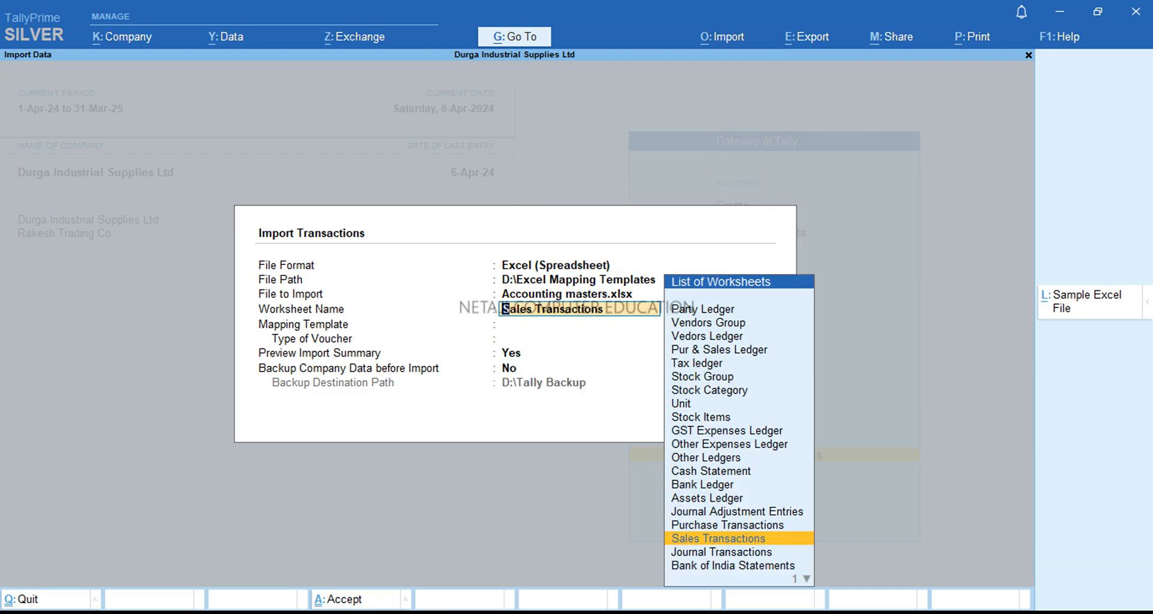
{"action": "key", "text": "Return"}
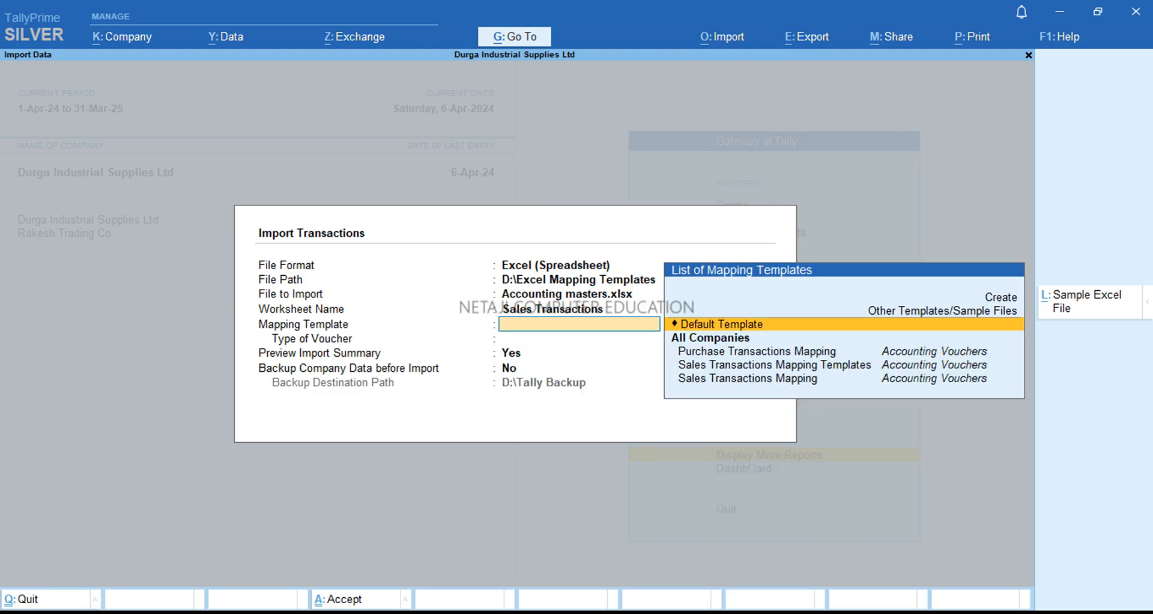
Step: Choose Sales Transactions Mapping Templates as the mapping template, skip the company data backup, and import the sales vouchers
{"action": "key", "text": "Down"}
{"action": "key", "text": "Down"}
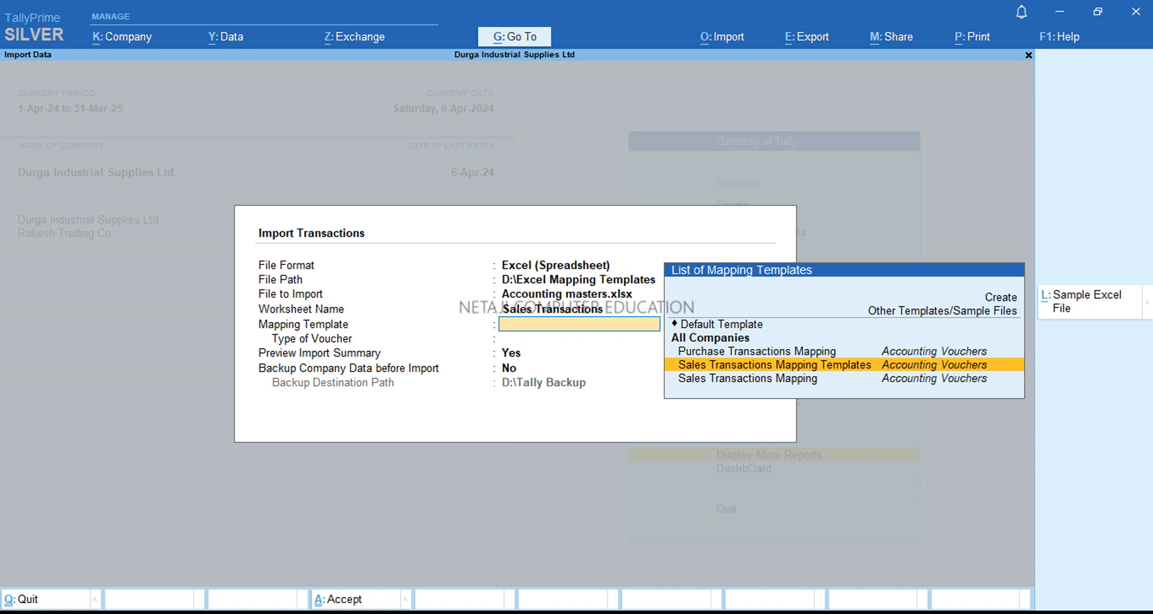
{"action": "key", "text": "Return"}
{"action": "key", "text": "Return"}
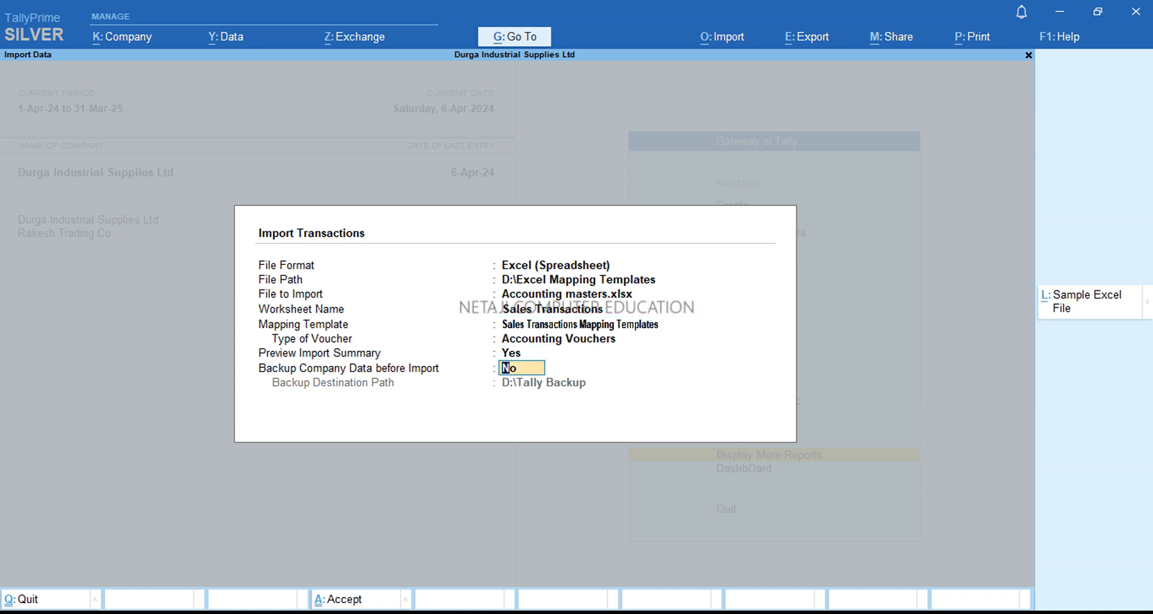
{"action": "key", "text": "Return"}
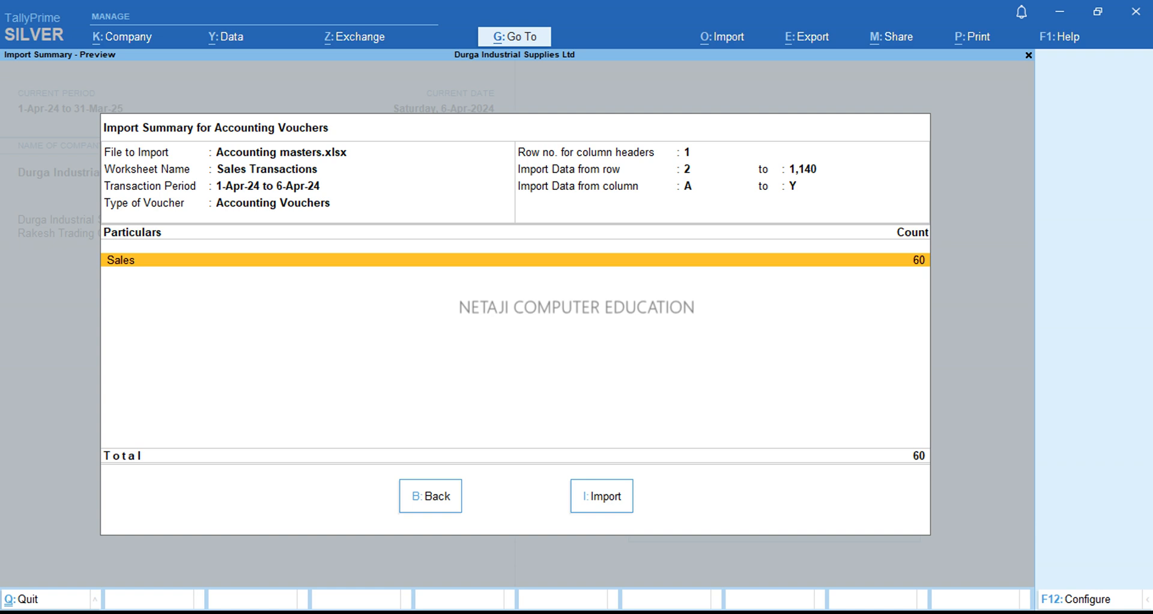
{"action": "key", "text": "i"}
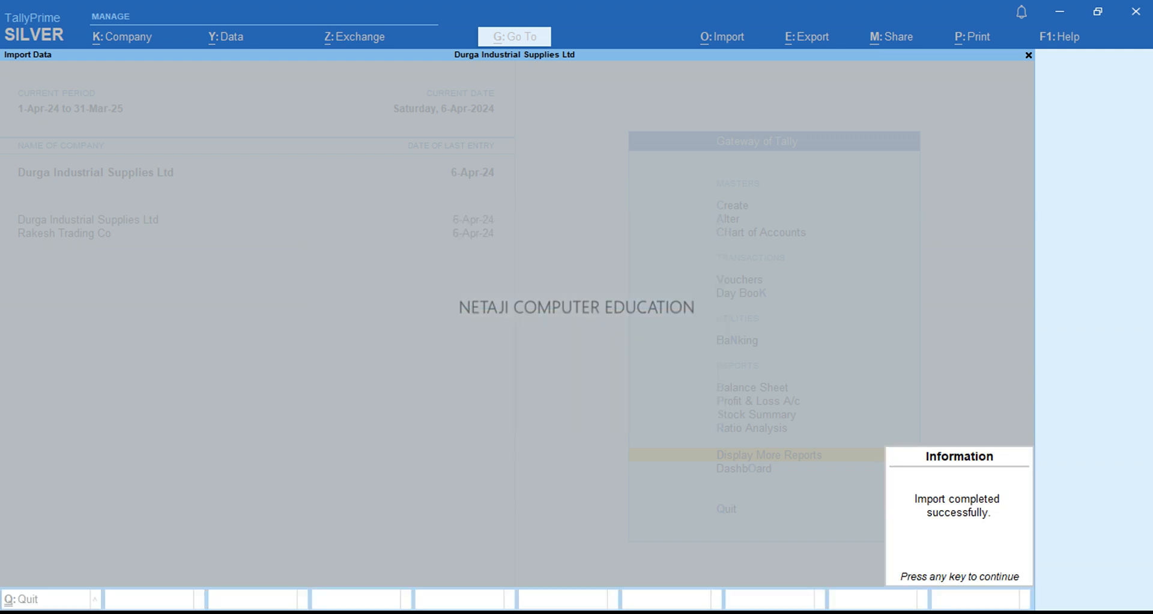
{"action": "key", "text": "Return"}
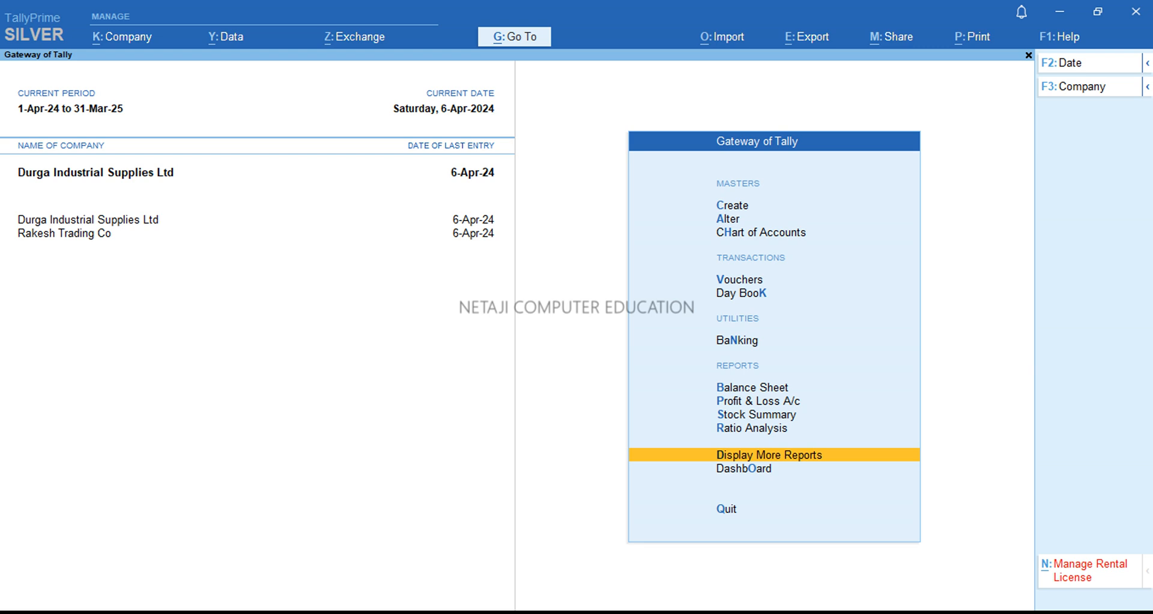
Step: Open the Day Book from the additional reports and restrict it to the Sales voucher type
{"action": "key", "text": "Return"}
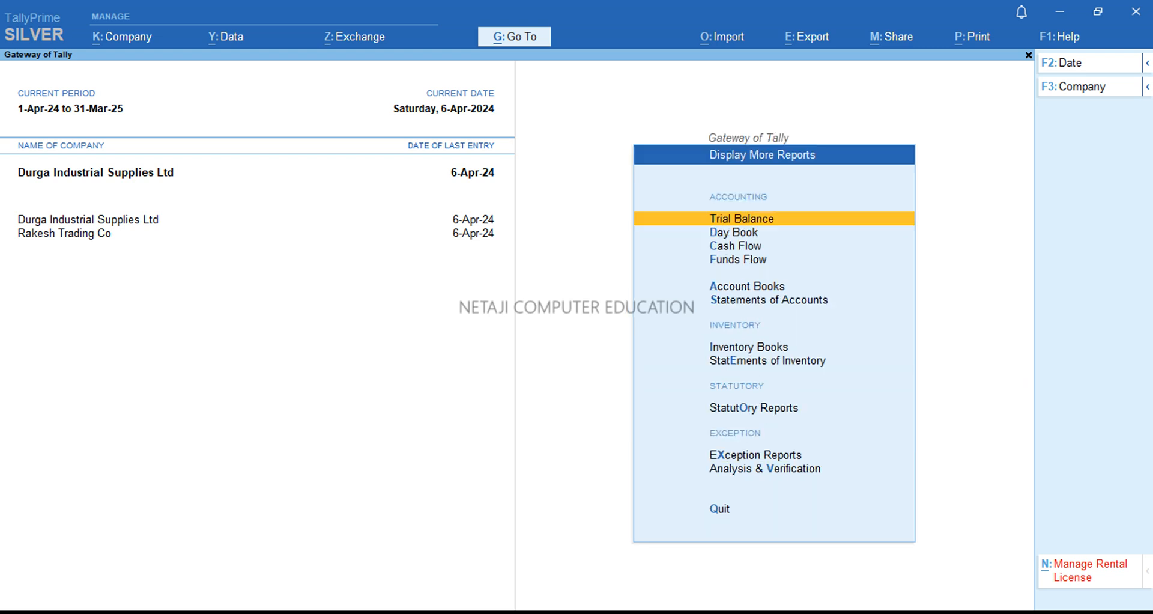
{"action": "key", "text": "Down"}
{"action": "key", "text": "Return"}
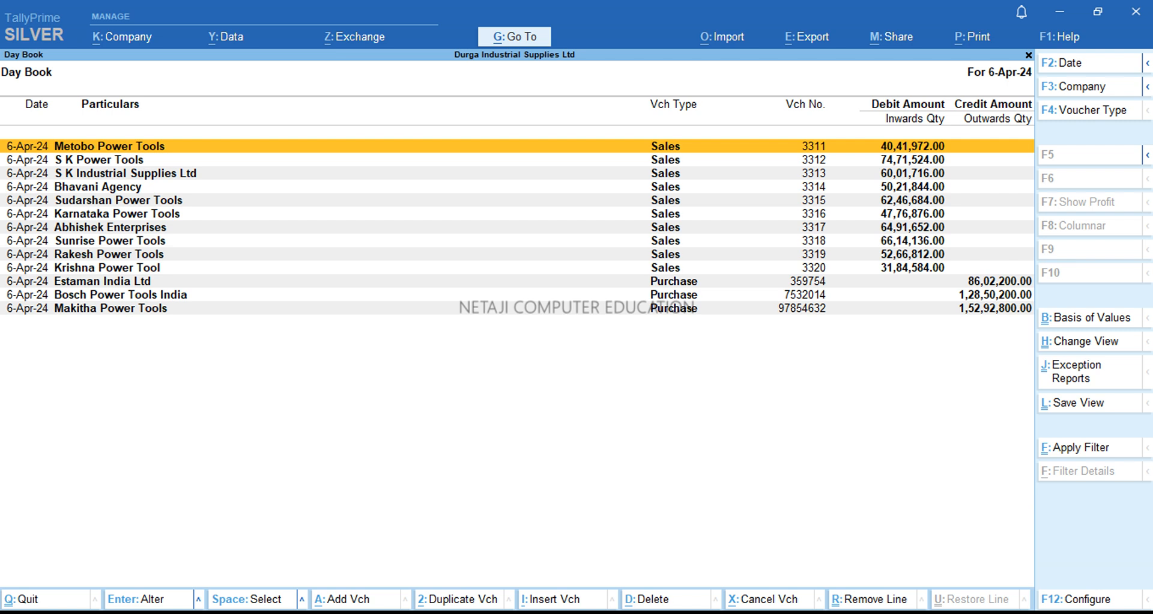
{"action": "key", "text": "F4"}
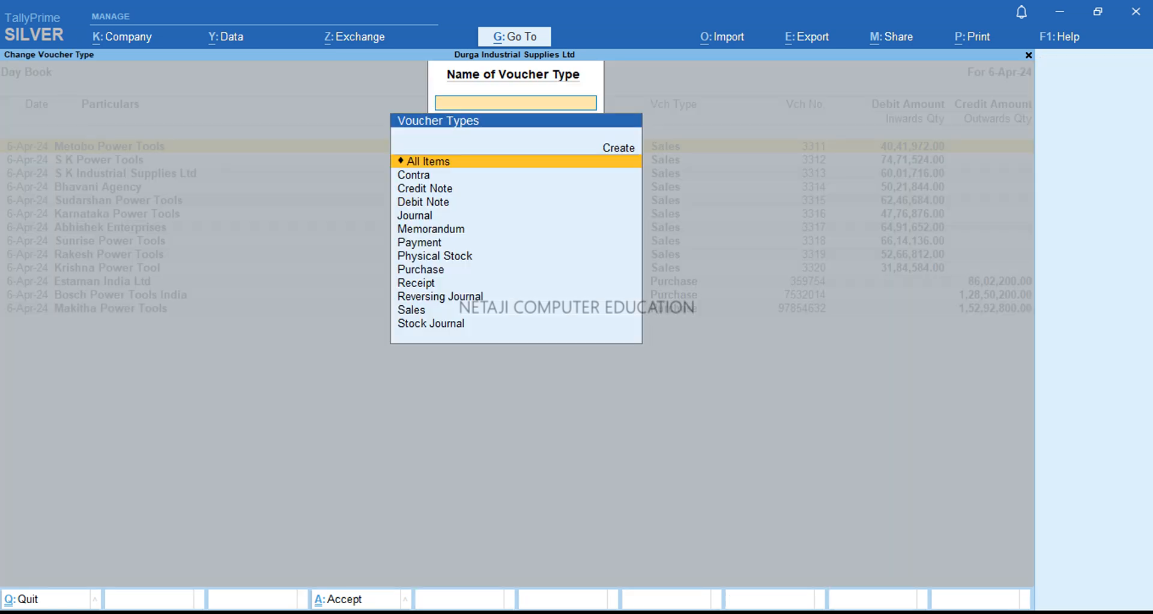
{"action": "type", "text": "Sa"}
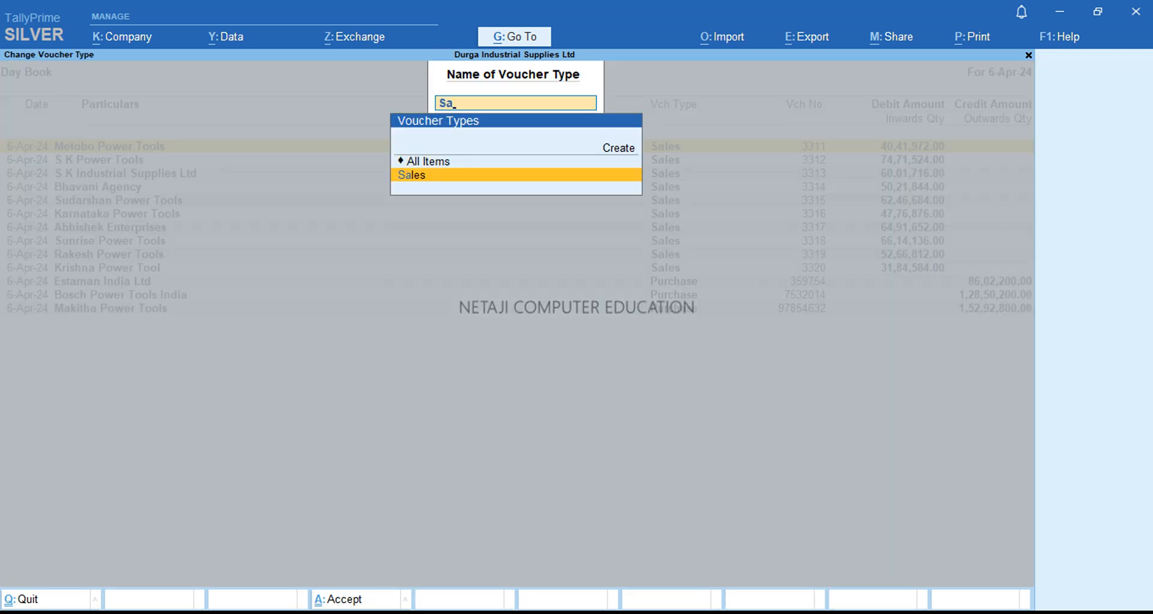
{"action": "key", "text": "Return"}
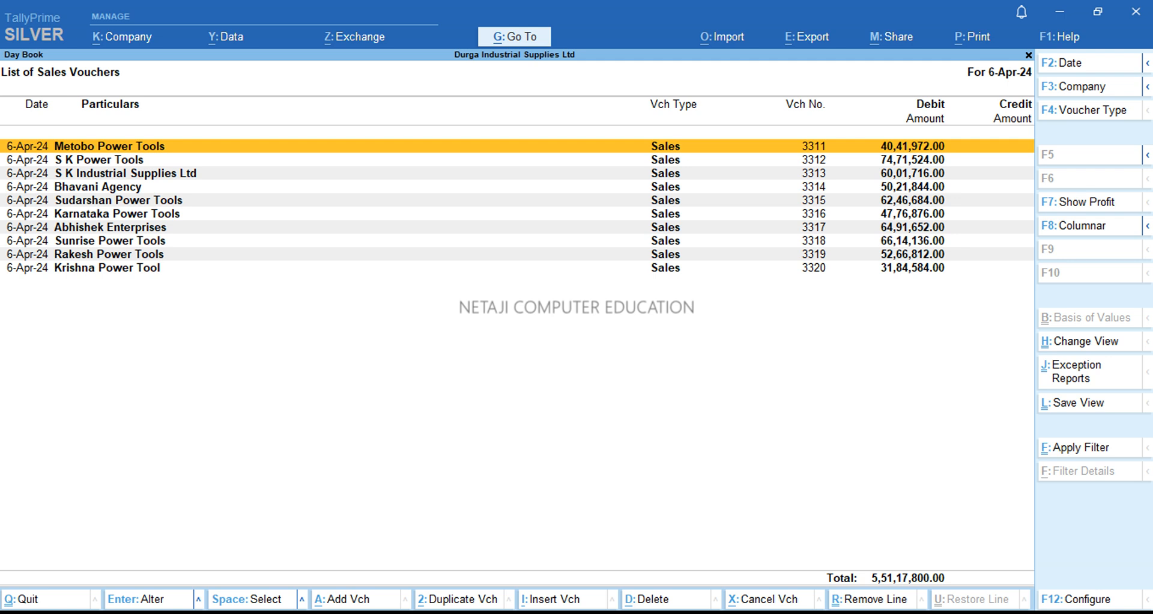
Step: Set the sales voucher list's period from 1-4-2024 to 30-4-2024
{"action": "key", "text": "alt"}
{"action": "key", "text": "alt+F2"}
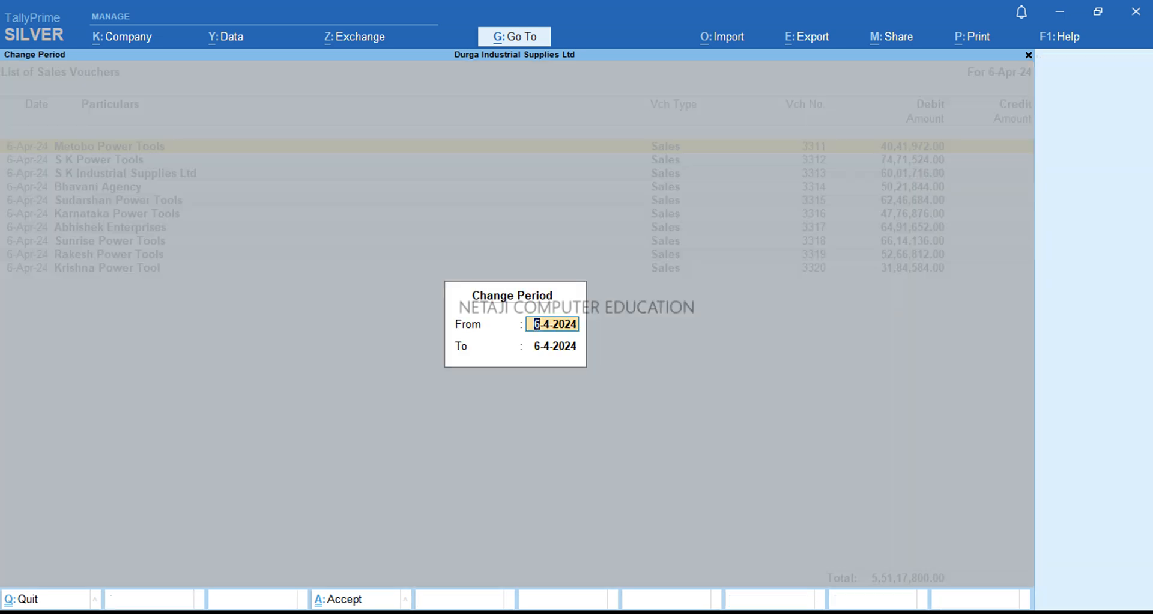
{"action": "type", "text": "1"}
{"action": "key", "text": "Return"}
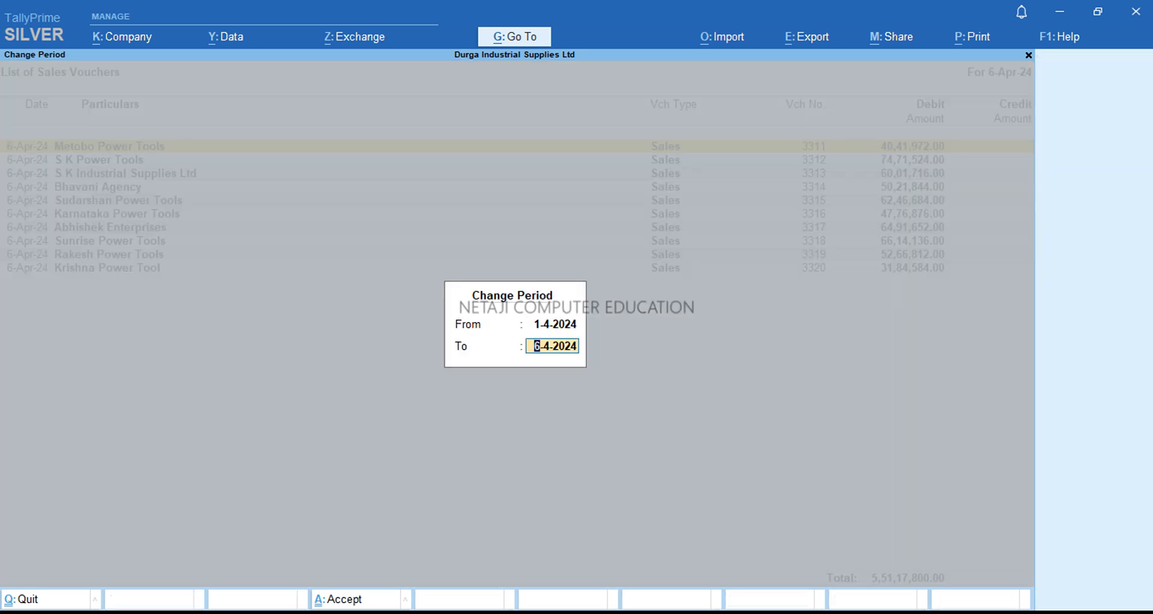
{"action": "type", "text": "30.4"}
{"action": "key", "text": "Return"}
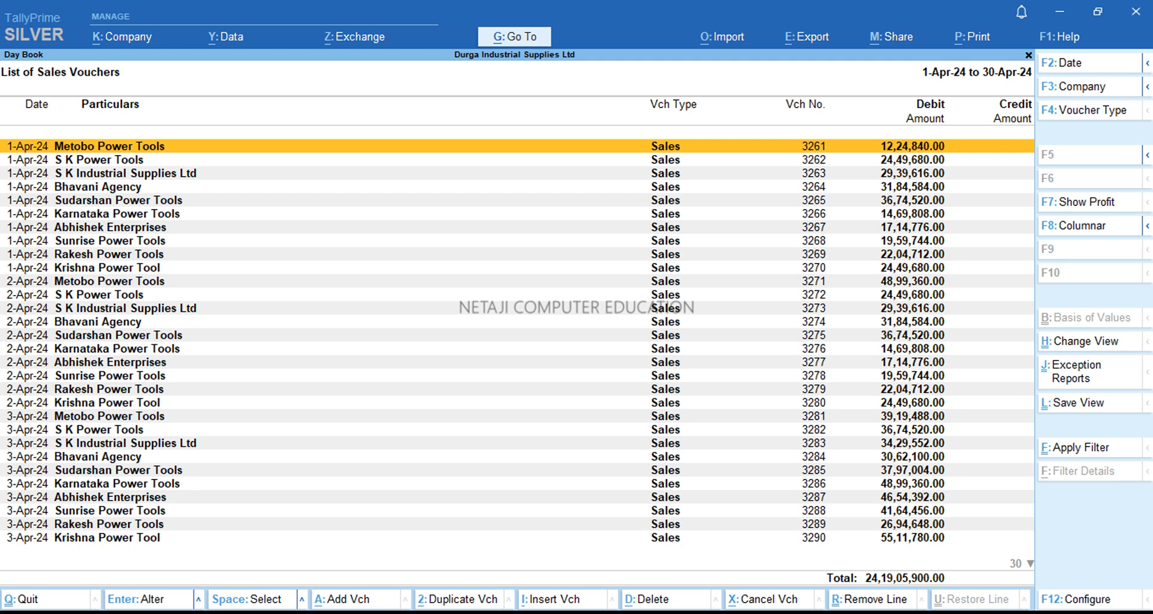
Step: Examine the April sales voucher list from the first entry through the last one
{"action": "key", "text": "Down"}
{"action": "key", "text": "Down"}
{"action": "key", "text": "Down"}
{"action": "key", "text": "Down"}
{"action": "key", "text": "Down"}
{"action": "key", "text": "Down"}
{"action": "key", "text": "Down"}
{"action": "key", "text": "Down"}
{"action": "key", "text": "Down"}
{"action": "key", "text": "Down"}
{"action": "key", "text": "Down"}
{"action": "key", "text": "Down"}
{"action": "key", "text": "Down"}
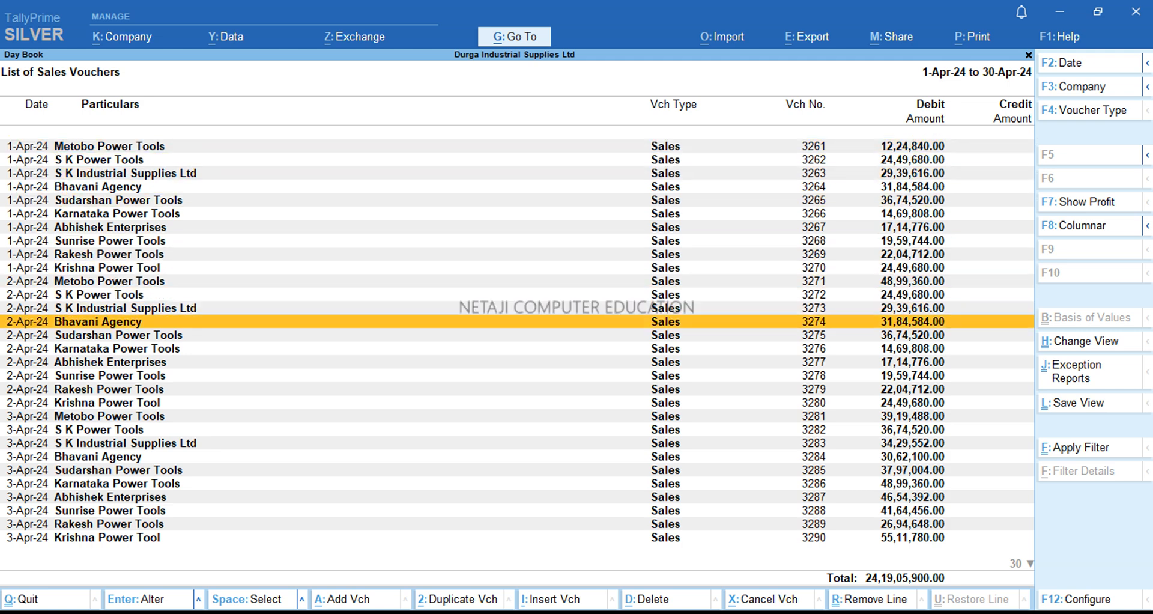
{"action": "key", "text": "Down"}
{"action": "key", "text": "Down"}
{"action": "key", "text": "Down"}
{"action": "key", "text": "Down"}
{"action": "key", "text": "Down"}
{"action": "key", "text": "Down"}
{"action": "key", "text": "Down"}
{"action": "key", "text": "Down"}
{"action": "key", "text": "Down"}
{"action": "key", "text": "Down"}
{"action": "key", "text": "Down"}
{"action": "key", "text": "Down"}
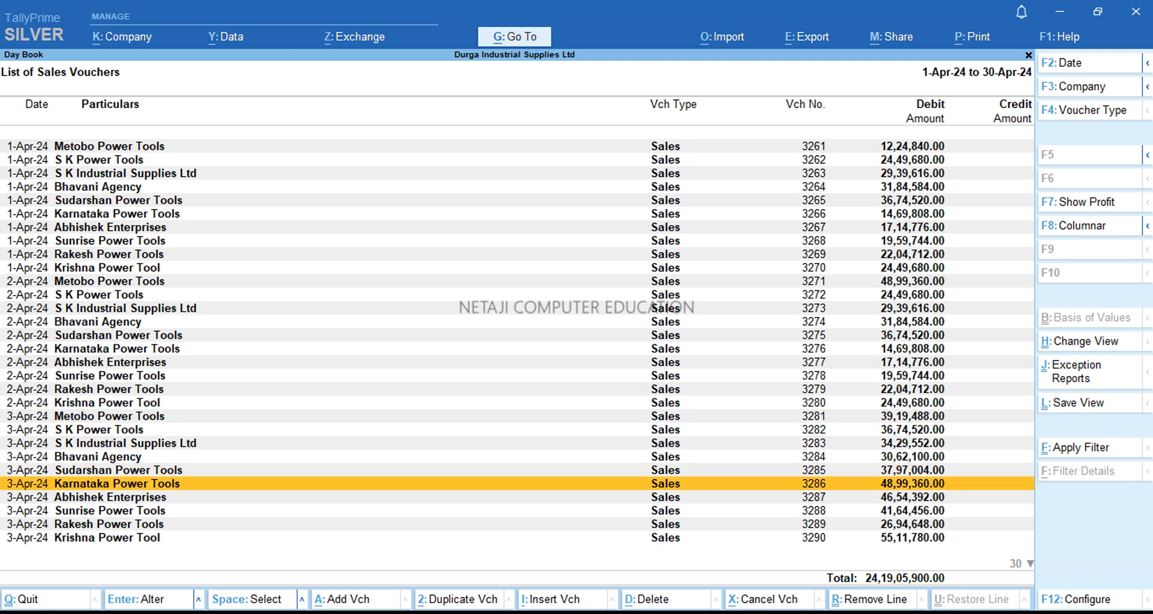
{"action": "key", "text": "Down"}
{"action": "key", "text": "Down"}
{"action": "key", "text": "Down"}
{"action": "key", "text": "Down"}
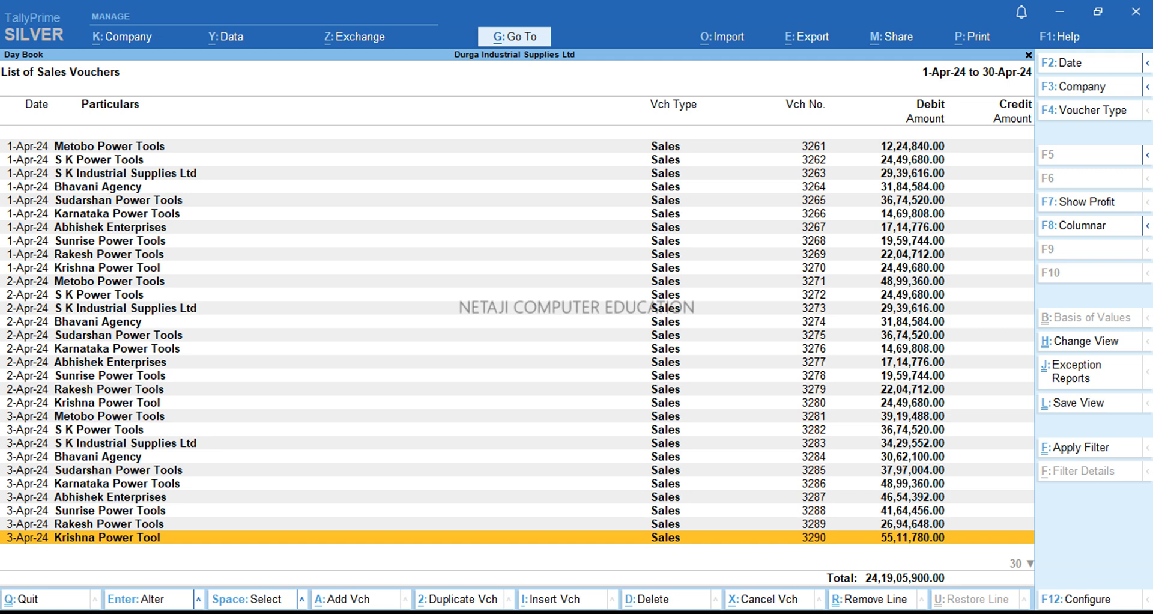
{"action": "key", "text": "Down"}
{"action": "key", "text": "Down"}
{"action": "key", "text": "Down"}
{"action": "key", "text": "Down"}
{"action": "key", "text": "Down"}
{"action": "key", "text": "Down"}
{"action": "key", "text": "Down"}
{"action": "key", "text": "Down"}
{"action": "key", "text": "Down"}
{"action": "key", "text": "Down"}
{"action": "key", "text": "Down"}
{"action": "key", "text": "Down"}
{"action": "key", "text": "Down"}
{"action": "key", "text": "Down"}
{"action": "key", "text": "Down"}
{"action": "key", "text": "Down"}
{"action": "key", "text": "Down"}
{"action": "key", "text": "Down"}
{"action": "key", "text": "Down"}
{"action": "key", "text": "Down"}
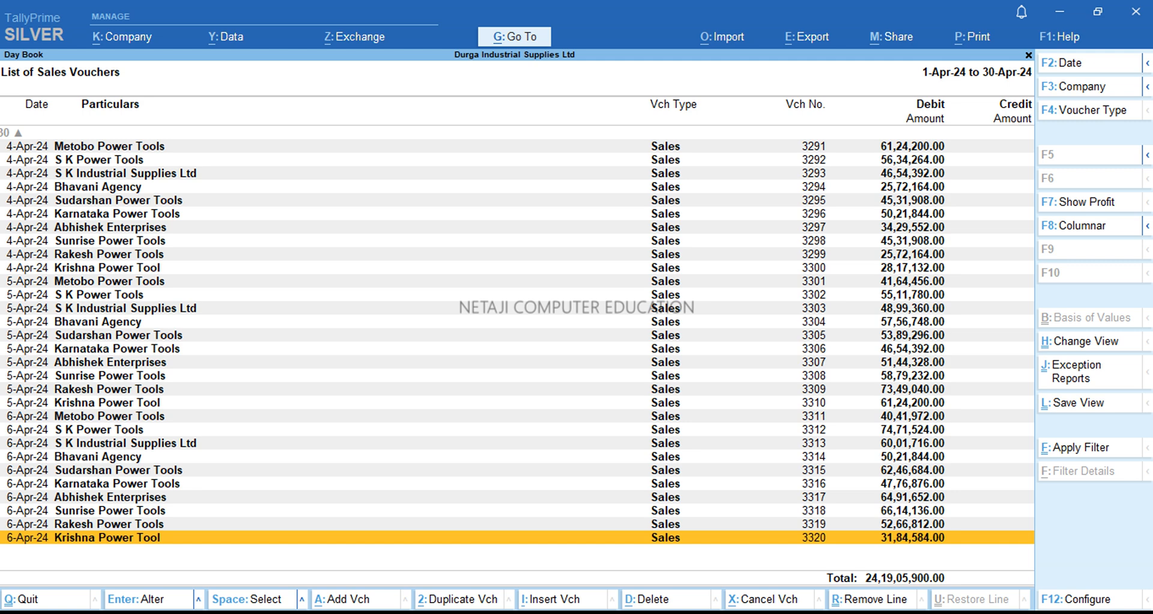
Step: Open the Rakesh Power Tools sales voucher dated 2-Apr-24 from the list
{"action": "key", "text": "Up"}
{"action": "key", "text": "Up"}
{"action": "key", "text": "Up"}
{"action": "key", "text": "Up"}
{"action": "key", "text": "Up"}
{"action": "key", "text": "Up"}
{"action": "key", "text": "Up"}
{"action": "key", "text": "Up"}
{"action": "key", "text": "Up"}
{"action": "key", "text": "Up"}
{"action": "key", "text": "Up"}
{"action": "key", "text": "Up"}
{"action": "key", "text": "Up"}
{"action": "key", "text": "Up"}
{"action": "key", "text": "Up"}
{"action": "key", "text": "Up"}
{"action": "key", "text": "Up"}
{"action": "key", "text": "Up"}
{"action": "key", "text": "Up"}
{"action": "key", "text": "Up"}
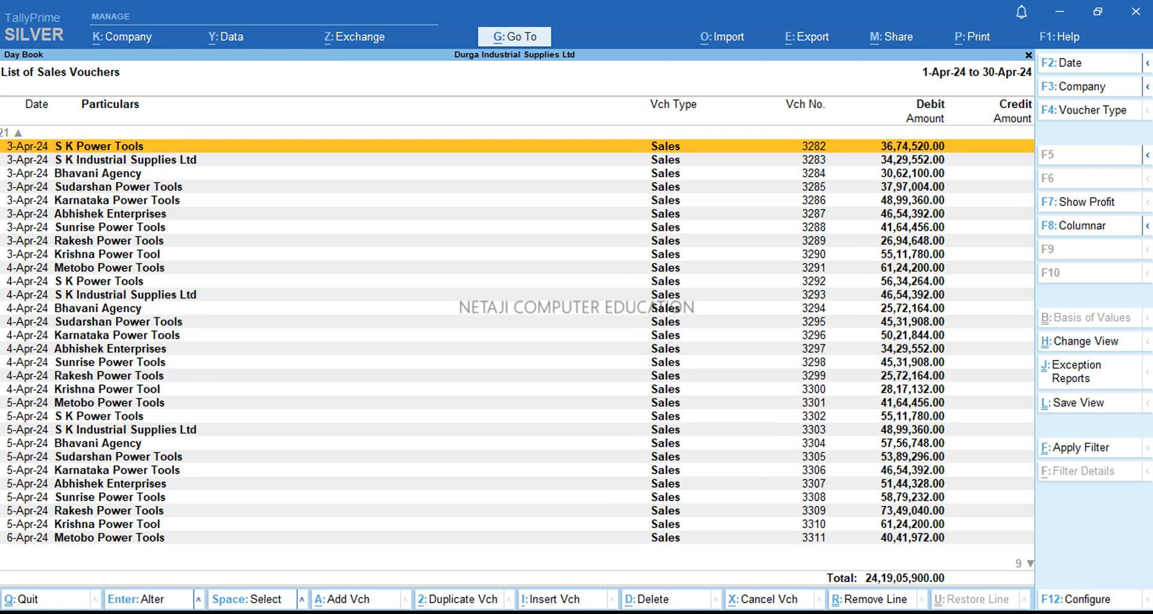
{"action": "key", "text": "Up"}
{"action": "key", "text": "Up"}
{"action": "key", "text": "Up"}
{"action": "key", "text": "Return"}
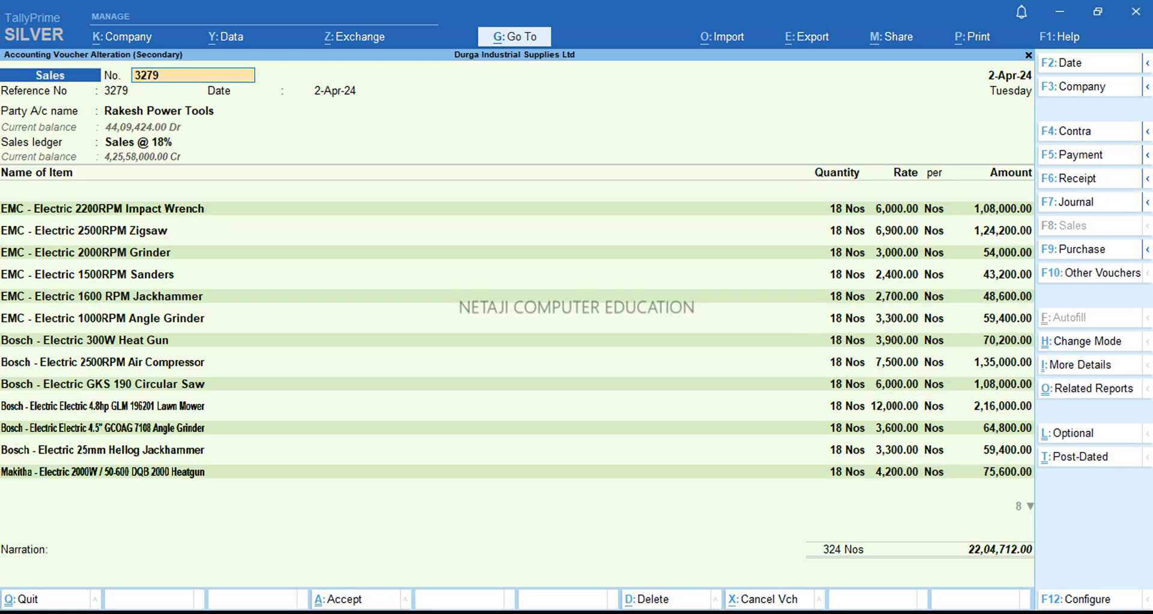
Step: Check the voucher's number, reference, party details and sales ledger without altering any of them
{"action": "key", "text": "Return"}
{"action": "key", "text": "Return"}
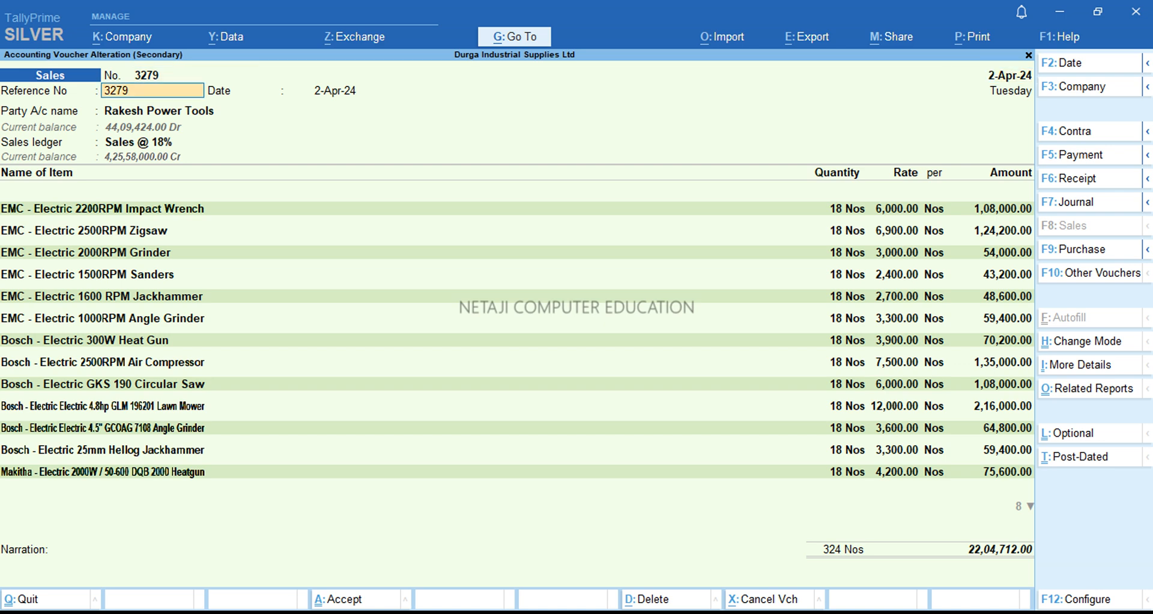
{"action": "key", "text": "Return"}
{"action": "key", "text": "Return"}
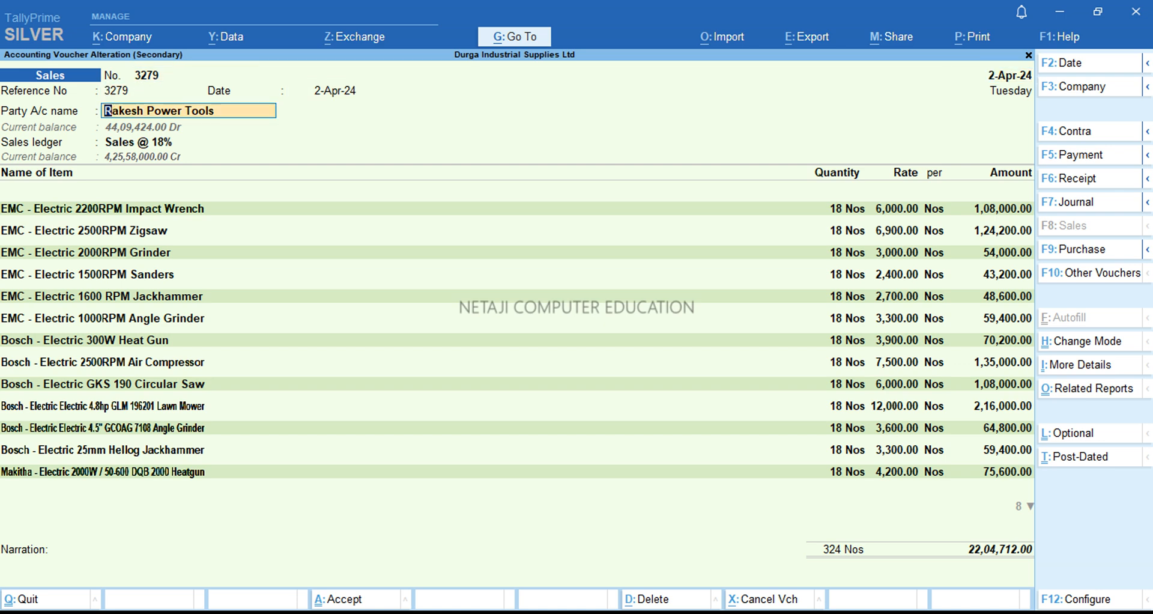
{"action": "key", "text": "Return"}
{"action": "key", "text": "Return"}
{"action": "key", "text": "Return"}
{"action": "key", "text": "Return"}
{"action": "key", "text": "Return"}
{"action": "key", "text": "Return"}
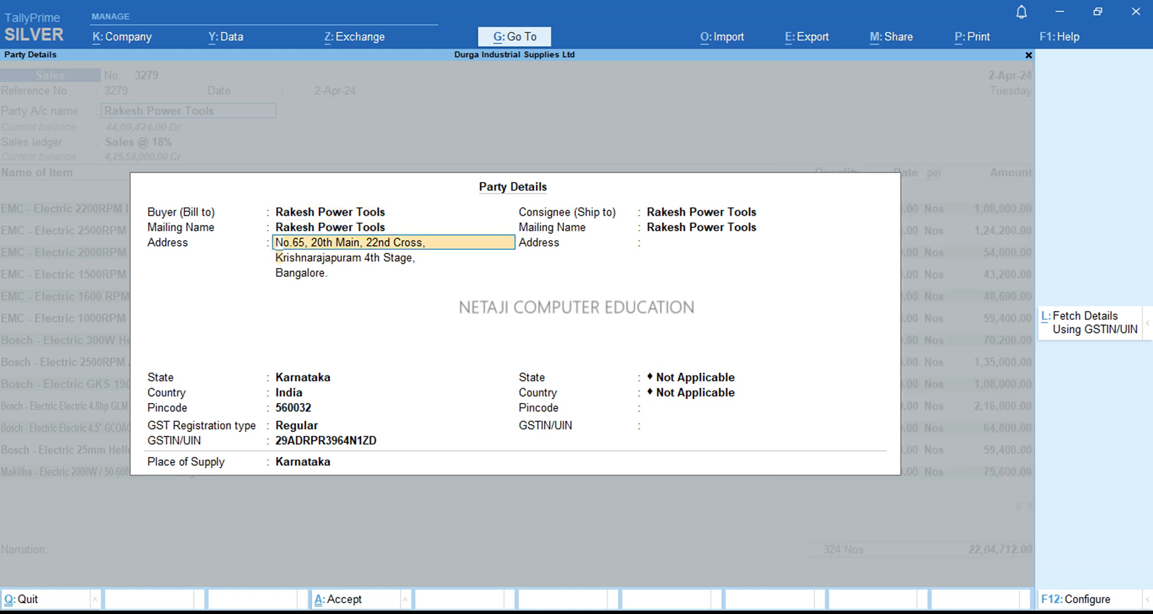
{"action": "key", "text": "Return"}
{"action": "key", "text": "Return"}
{"action": "key", "text": "Return"}
{"action": "key", "text": "Return"}
{"action": "key", "text": "Return"}
{"action": "key", "text": "Return"}
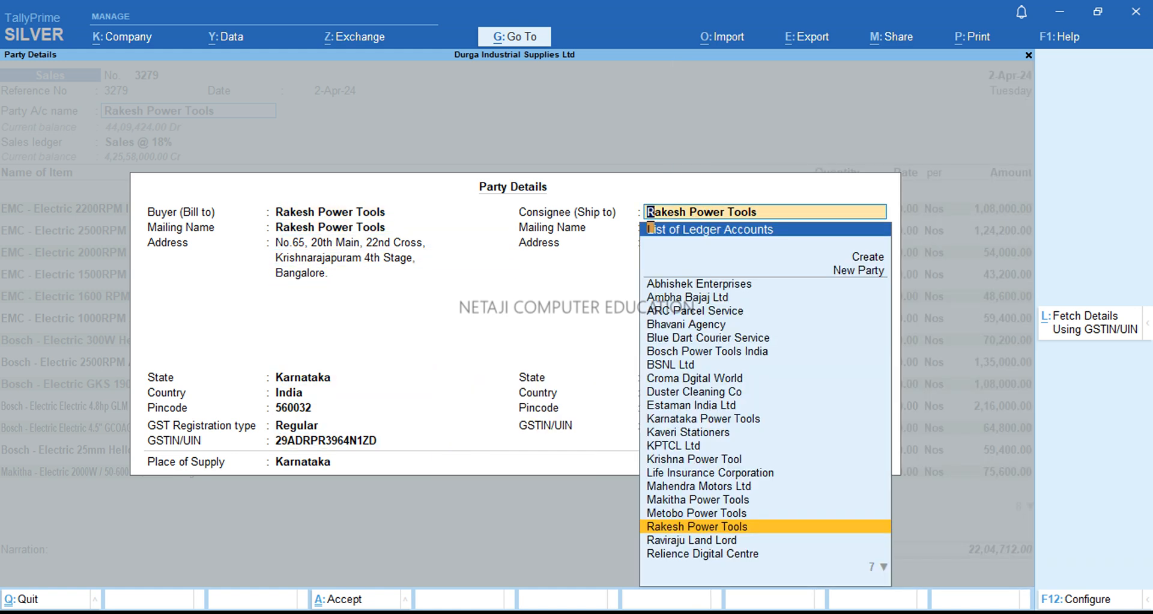
{"action": "key", "text": "Return"}
{"action": "key", "text": "Return"}
{"action": "key", "text": "Return"}
{"action": "key", "text": "Return"}
{"action": "key", "text": "Return"}
{"action": "key", "text": "Return"}
{"action": "key", "text": "Return"}
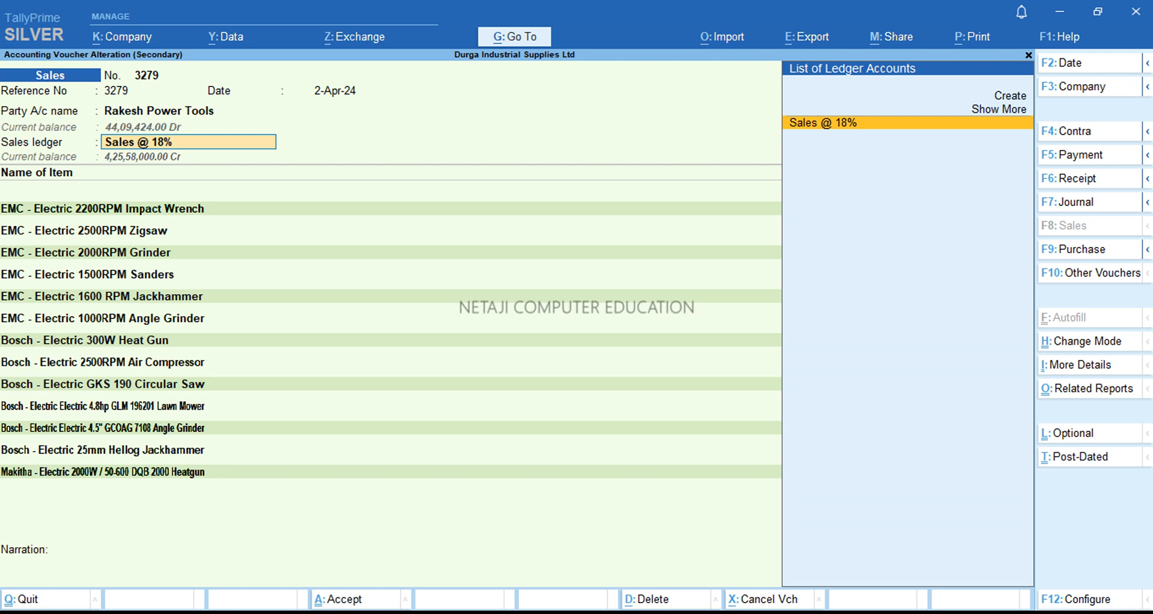
{"action": "key", "text": "Return"}
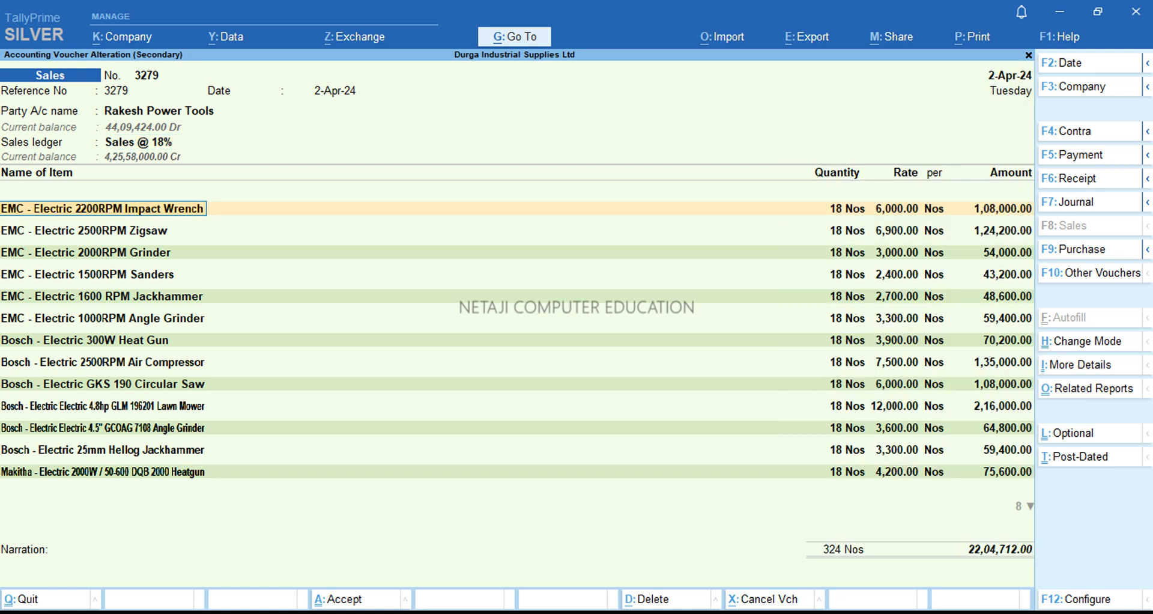
Step: Review the quantity, rate, unit and amount of every stock item line in the voucher without altering them
{"action": "key", "text": "Return"}
{"action": "key", "text": "Return"}
{"action": "key", "text": "Return"}
{"action": "key", "text": "Return"}
{"action": "key", "text": "Return"}
{"action": "key", "text": "Return"}
{"action": "key", "text": "Return"}
{"action": "key", "text": "Return"}
{"action": "key", "text": "Return"}
{"action": "key", "text": "Return"}
{"action": "key", "text": "Return"}
{"action": "key", "text": "Return"}
{"action": "key", "text": "Return"}
{"action": "key", "text": "Return"}
{"action": "key", "text": "Return"}
{"action": "key", "text": "Return"}
{"action": "key", "text": "Return"}
{"action": "key", "text": "Return"}
{"action": "key", "text": "Return"}
{"action": "key", "text": "Return"}
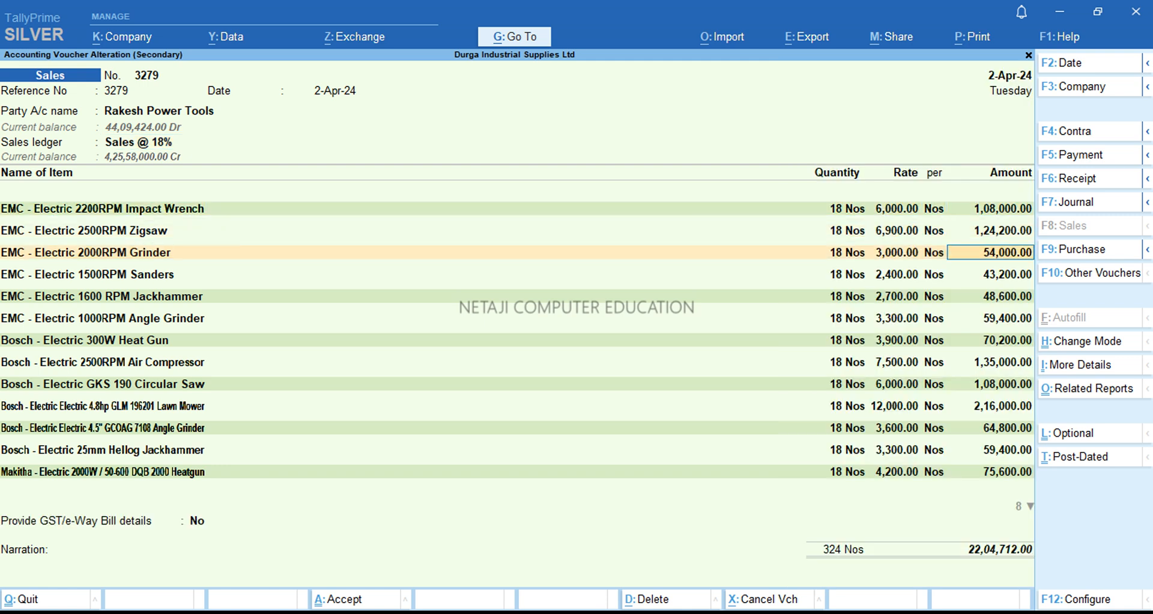
{"action": "key", "text": "Return"}
{"action": "key", "text": "Return"}
{"action": "key", "text": "Return"}
{"action": "key", "text": "Return"}
{"action": "key", "text": "Return"}
{"action": "key", "text": "Return"}
{"action": "key", "text": "Return"}
{"action": "key", "text": "Return"}
{"action": "key", "text": "Return"}
{"action": "key", "text": "Return"}
{"action": "key", "text": "Return"}
{"action": "key", "text": "Return"}
{"action": "key", "text": "Return"}
{"action": "key", "text": "Return"}
{"action": "key", "text": "Return"}
{"action": "key", "text": "Return"}
{"action": "key", "text": "Return"}
{"action": "key", "text": "Return"}
{"action": "key", "text": "Return"}
{"action": "key", "text": "Return"}
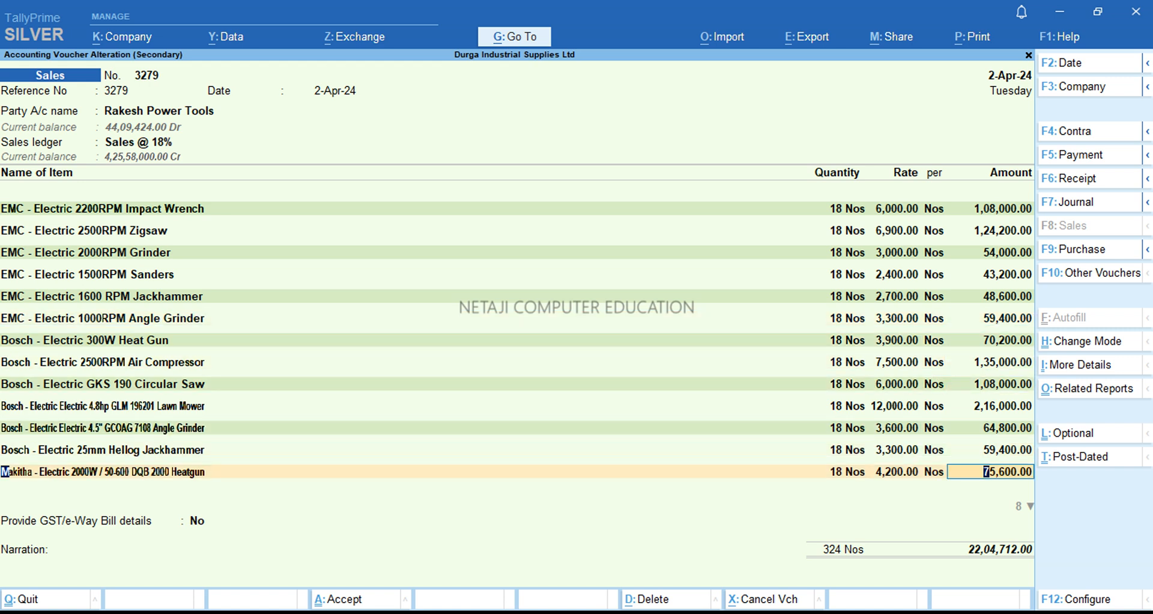
{"action": "key", "text": "Return"}
{"action": "key", "text": "Return"}
{"action": "key", "text": "Return"}
{"action": "key", "text": "Return"}
{"action": "key", "text": "Return"}
{"action": "key", "text": "Return"}
{"action": "key", "text": "Return"}
{"action": "key", "text": "Return"}
{"action": "key", "text": "Return"}
{"action": "key", "text": "Return"}
{"action": "key", "text": "Return"}
{"action": "key", "text": "Return"}
{"action": "key", "text": "Return"}
{"action": "key", "text": "Return"}
{"action": "key", "text": "Return"}
{"action": "key", "text": "Return"}
{"action": "key", "text": "Return"}
{"action": "key", "text": "Return"}
{"action": "key", "text": "Return"}
{"action": "key", "text": "Return"}
{"action": "key", "text": "Return"}
{"action": "key", "text": "Return"}
{"action": "key", "text": "Return"}
{"action": "key", "text": "Return"}
{"action": "key", "text": "Return"}
{"action": "key", "text": "Return"}
{"action": "key", "text": "Return"}
{"action": "key", "text": "Return"}
{"action": "key", "text": "Return"}
{"action": "key", "text": "Return"}
{"action": "key", "text": "Return"}
{"action": "key", "text": "Return"}
{"action": "key", "text": "Return"}
{"action": "key", "text": "Return"}
{"action": "key", "text": "Return"}
{"action": "key", "text": "Return"}
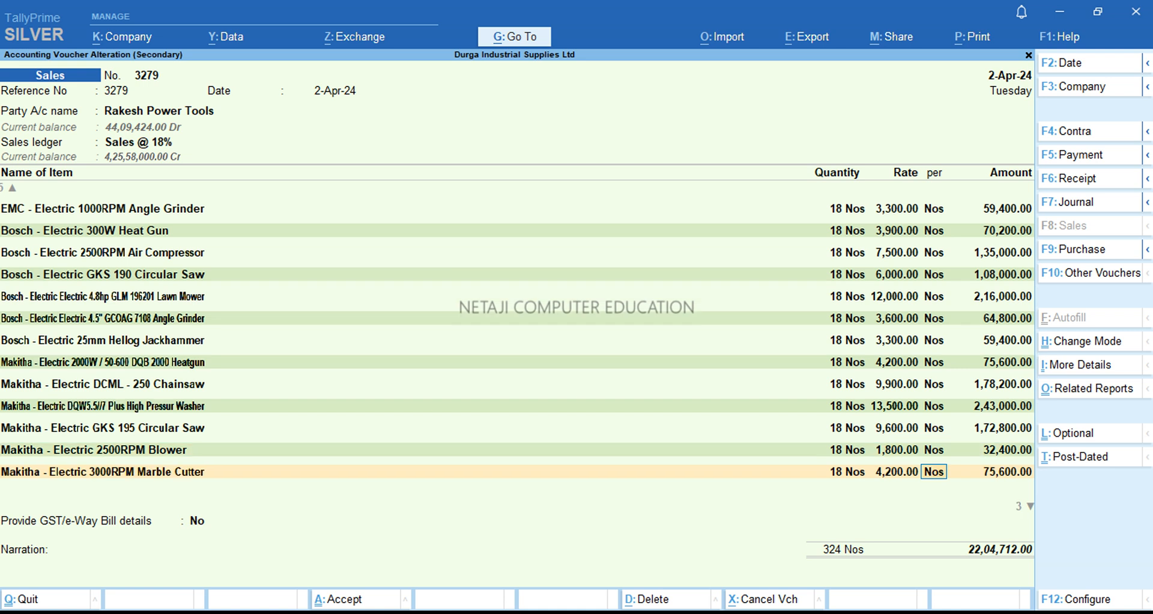
Step: Check the Output CGST @ 9% and Output SGST @ 9% lines and leave Provide GST/e-Way Bill details at No
{"action": "key", "text": "Return"}
{"action": "key", "text": "Return"}
{"action": "key", "text": "Return"}
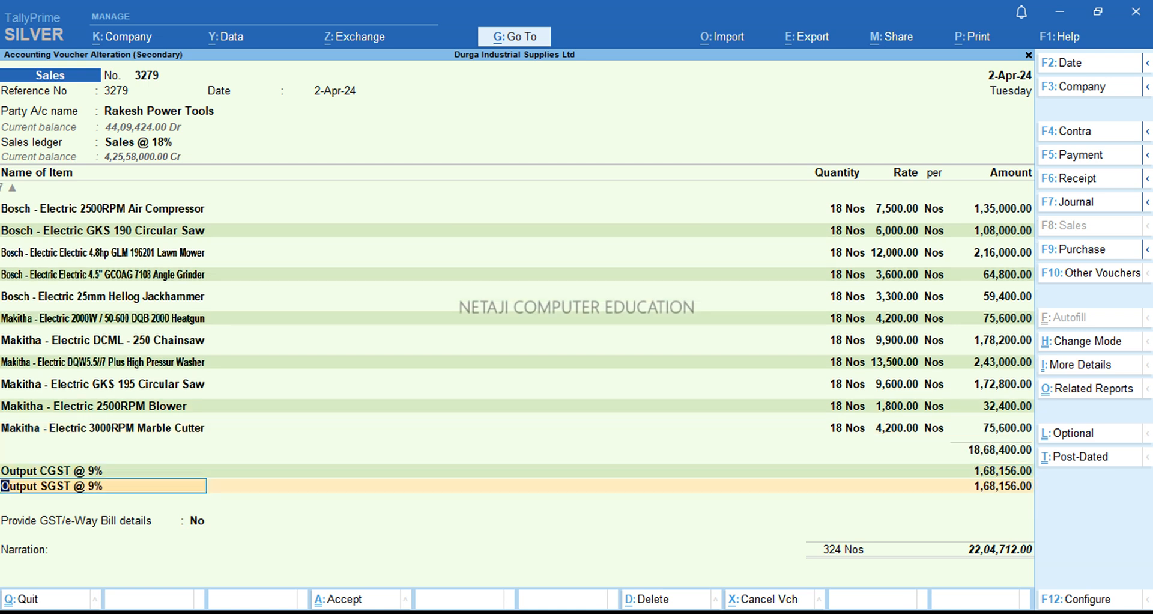
{"action": "key", "text": "Return"}
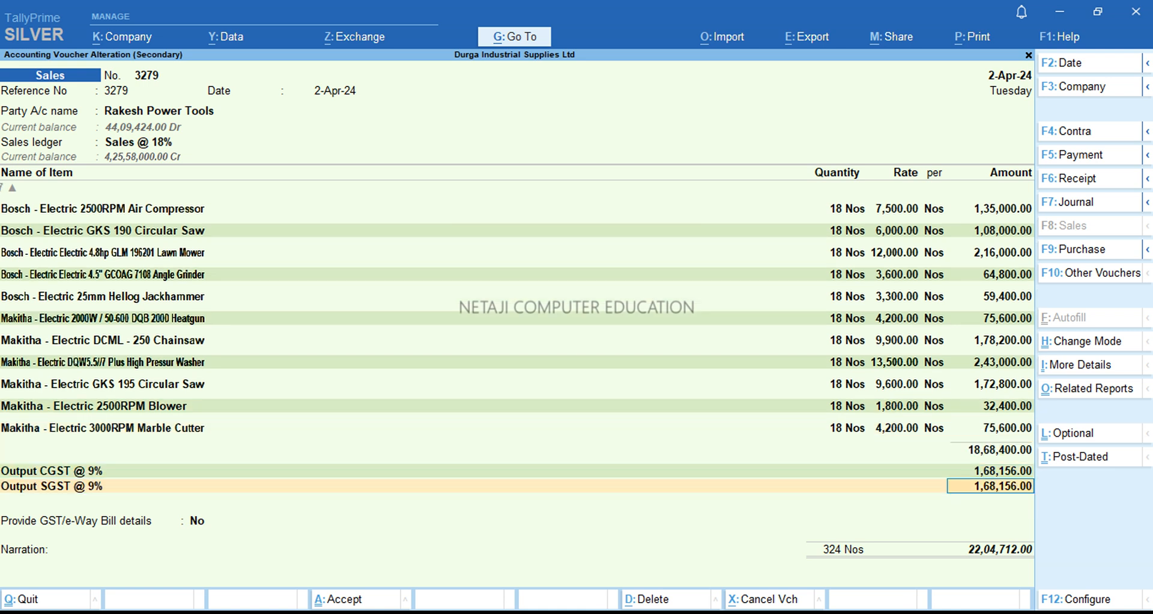
{"action": "key", "text": "Return"}
{"action": "key", "text": "Return"}
{"action": "key", "text": "Return"}
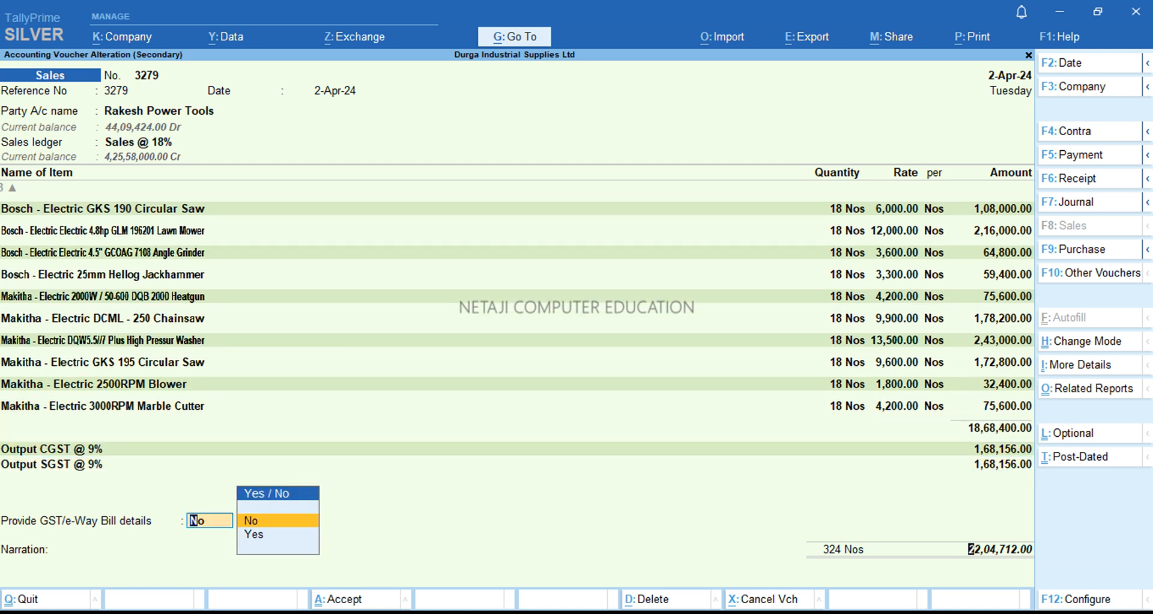
{"action": "key", "text": "Return"}
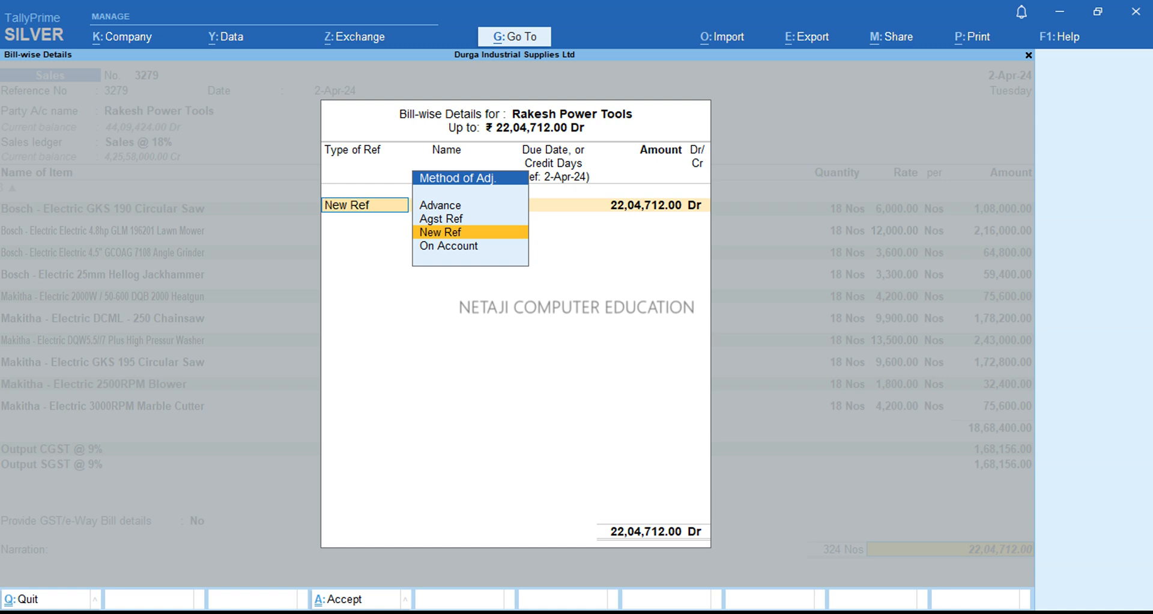
Step: Keep the New Ref bill-wise allocation for Rakesh Power Tools and accept the voucher with a blank narration
{"action": "key", "text": "Return"}
{"action": "key", "text": "Return"}
{"action": "key", "text": "Return"}
{"action": "key", "text": "Return"}
{"action": "key", "text": "Return"}
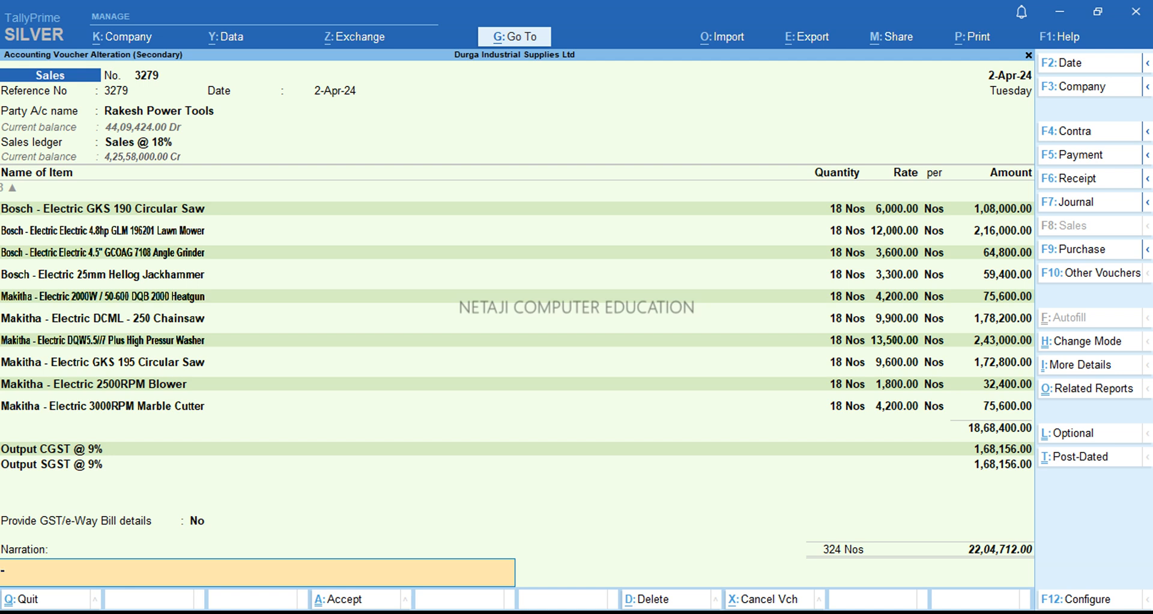
{"action": "key", "text": "Return"}
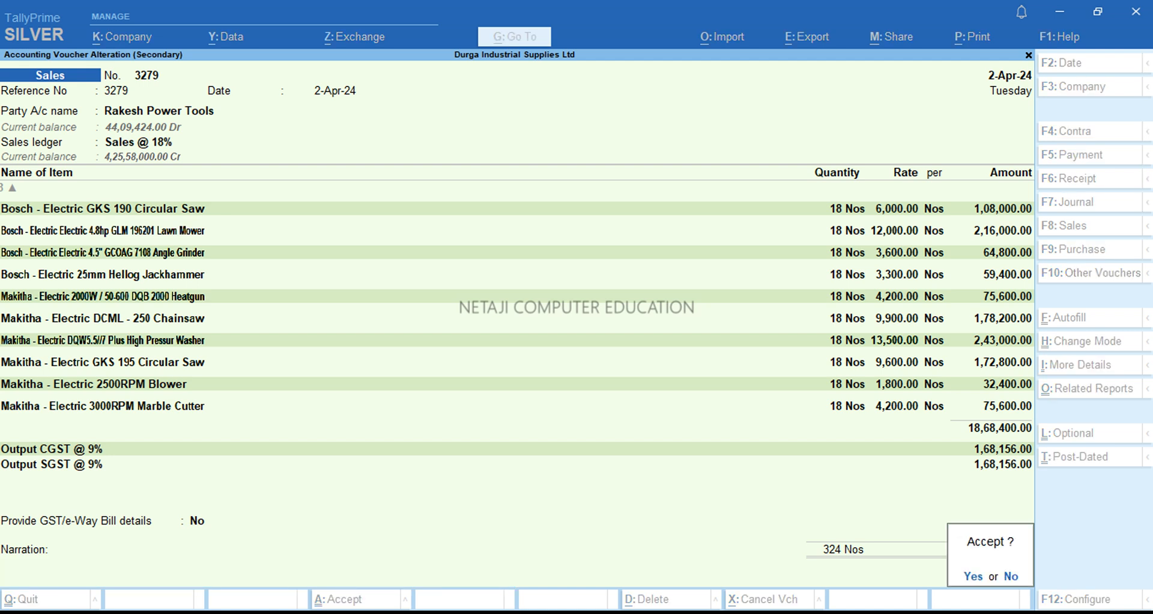
{"action": "key", "text": "Return"}
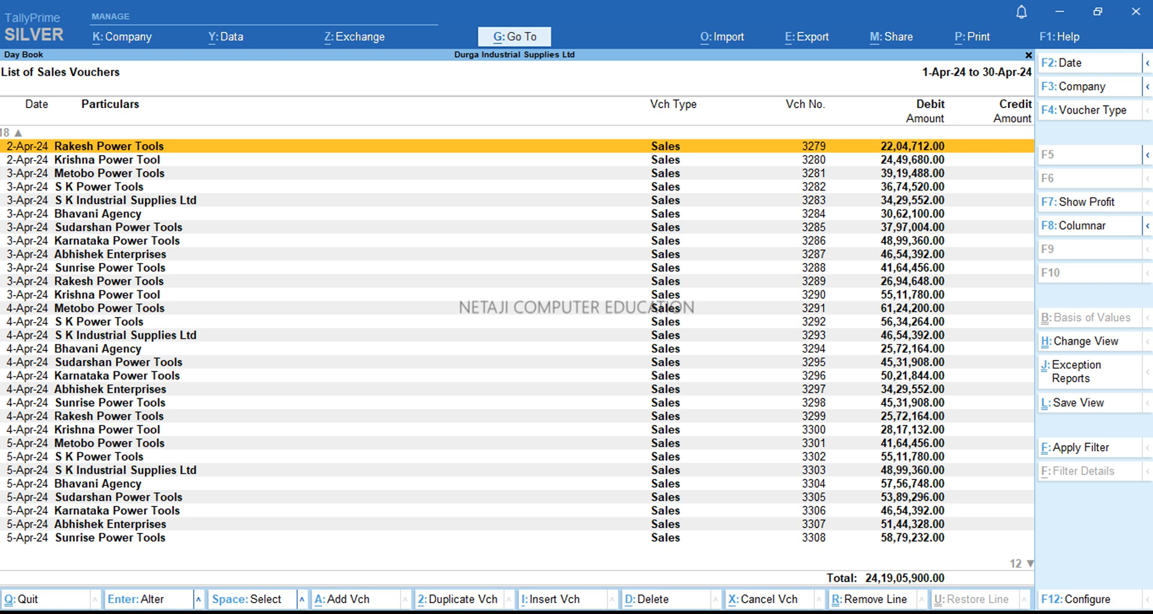
{"action": "key", "text": "ctrl"}
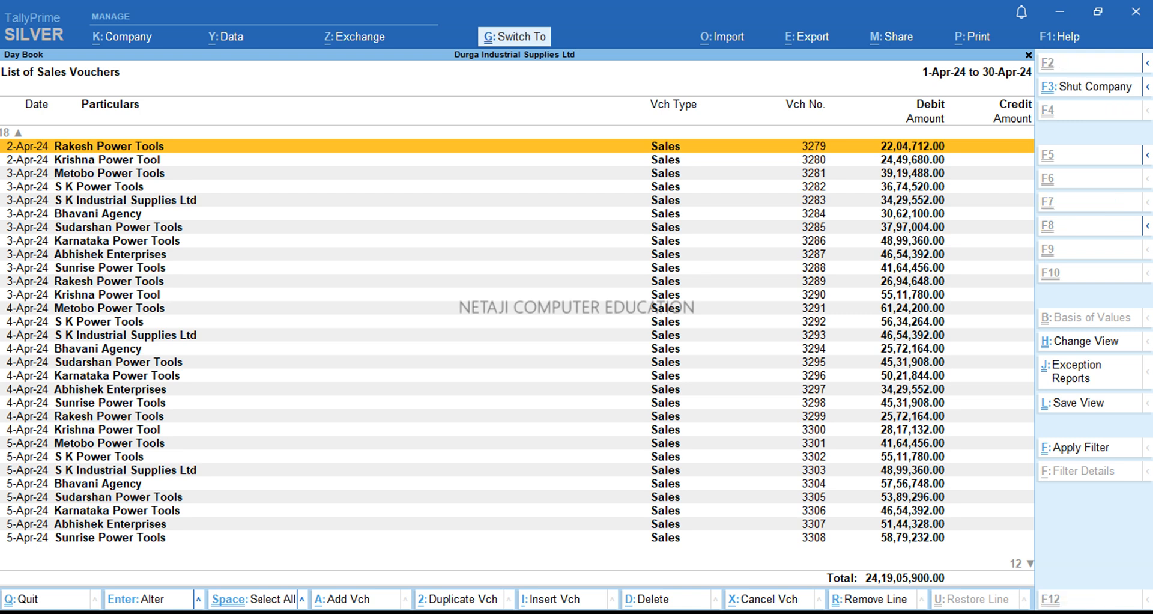